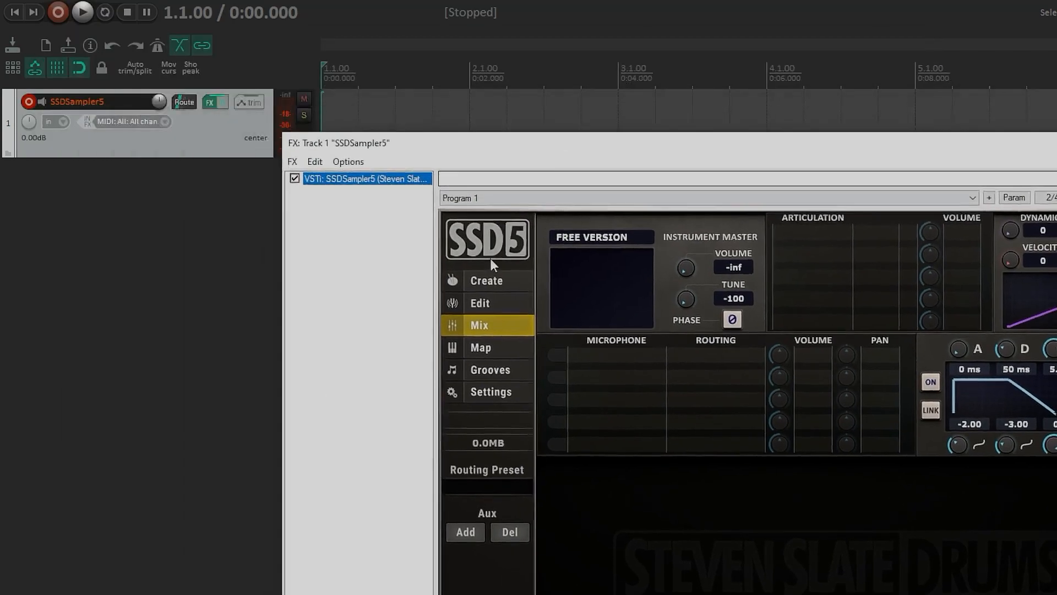
Step: Open the Create page and load the Deluxe 2 Free Edition kit preset from SSD 5 Deluxe 2's 01 Rock Kits
{"action": "left_click", "coordinate": [488, 279]}
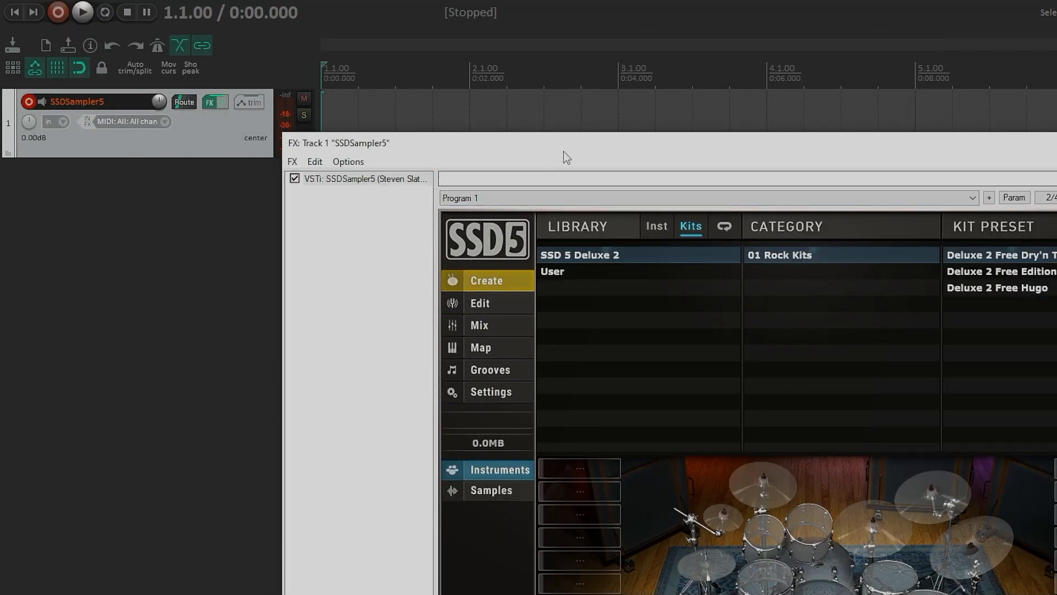
{"action": "left_click_drag", "start_coordinate": [567, 158], "coordinate": [366, 26]}
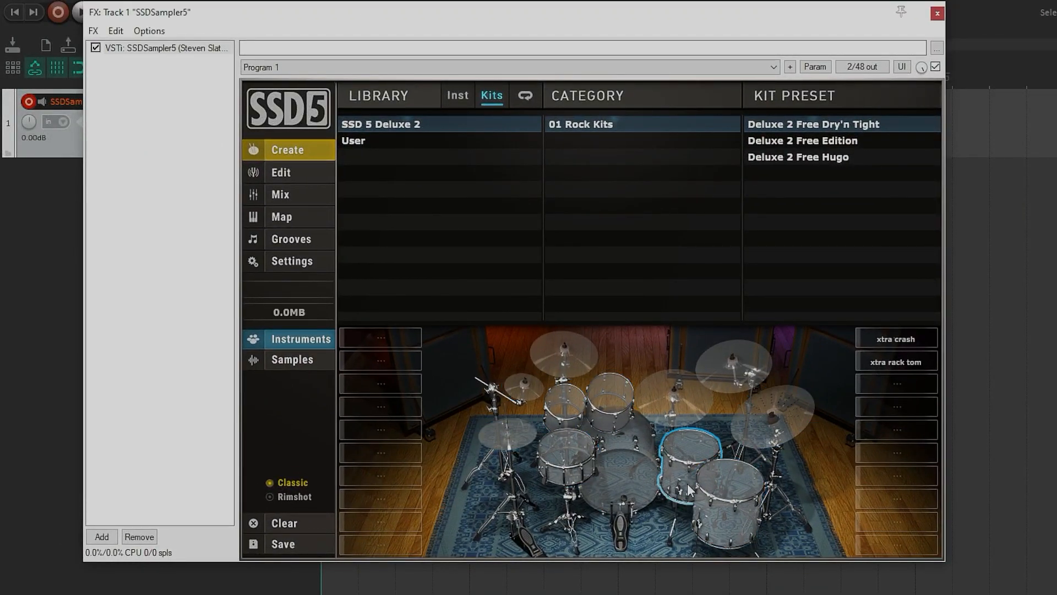
{"action": "left_click", "coordinate": [791, 141]}
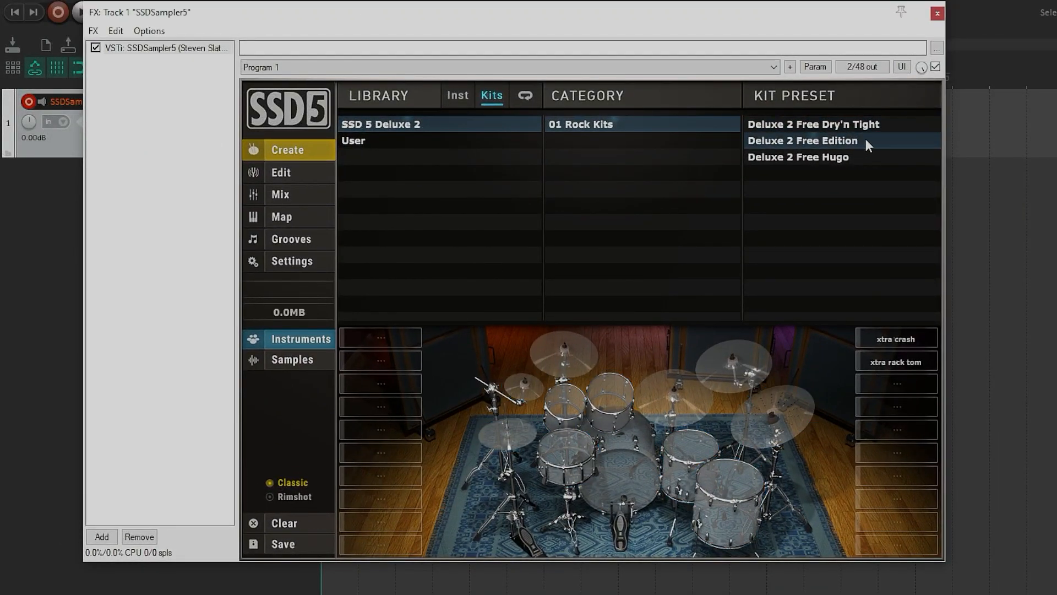
{"action": "double_click", "coordinate": [825, 141]}
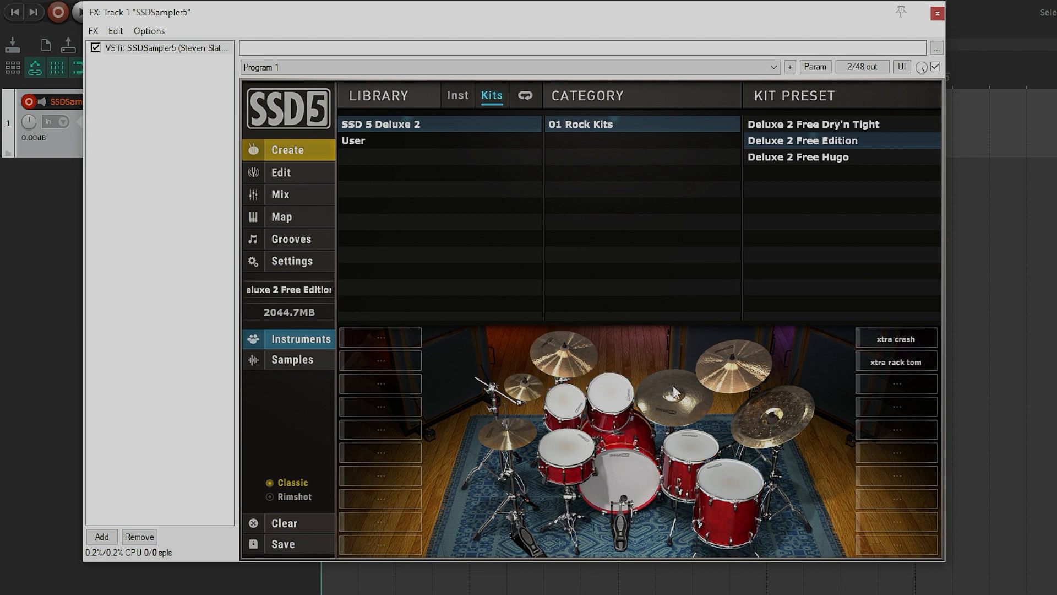
Step: Open the Edit page and inspect the kick, snare and each tom's instrument settings in turn
{"action": "left_click", "coordinate": [289, 173]}
{"action": "left_click", "coordinate": [612, 494]}
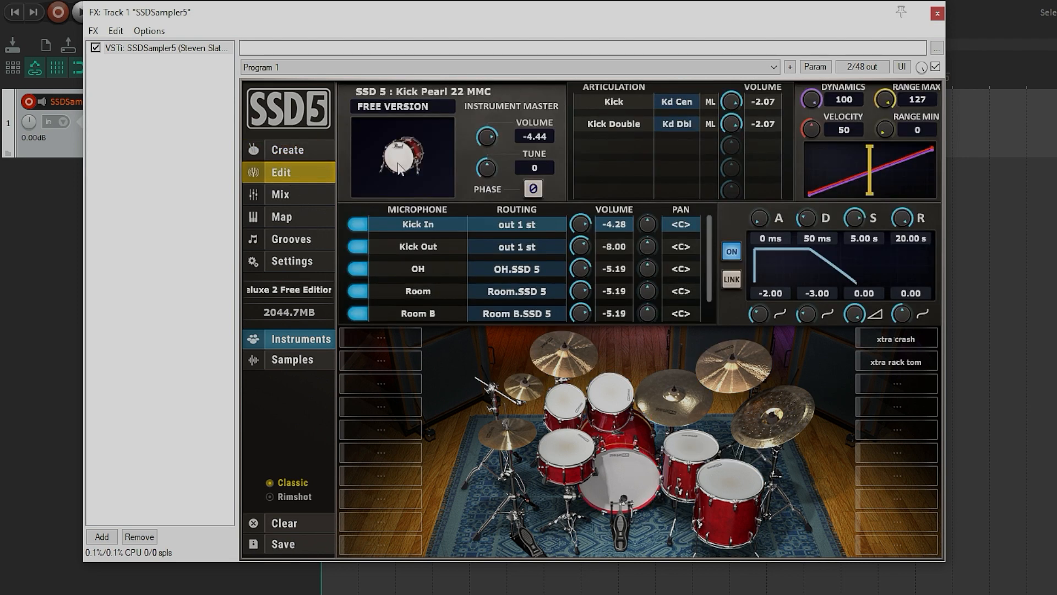
{"action": "left_click", "coordinate": [566, 447]}
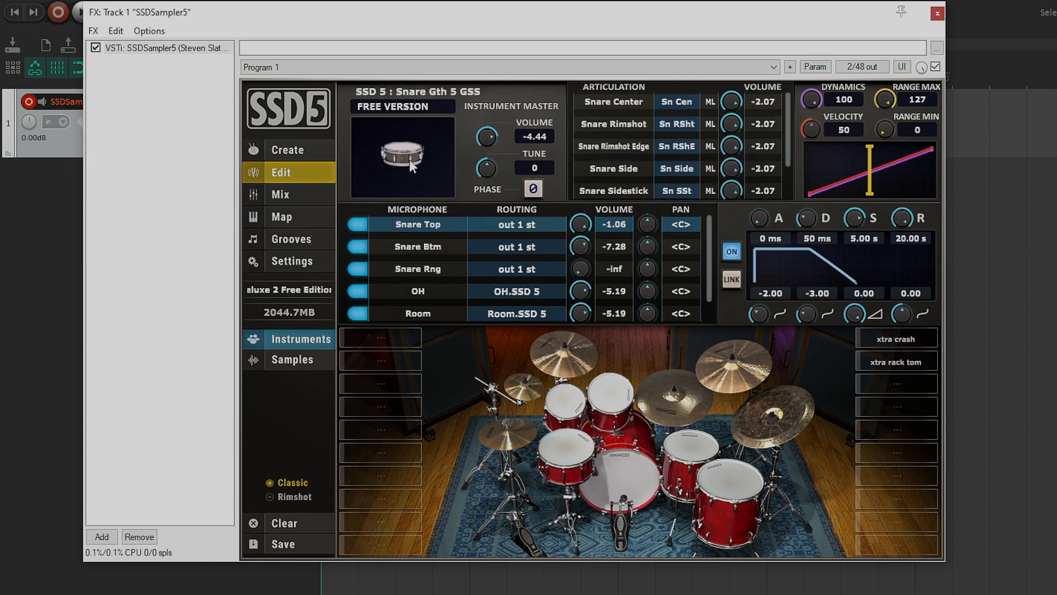
{"action": "left_click", "coordinate": [564, 402]}
{"action": "left_click", "coordinate": [609, 399]}
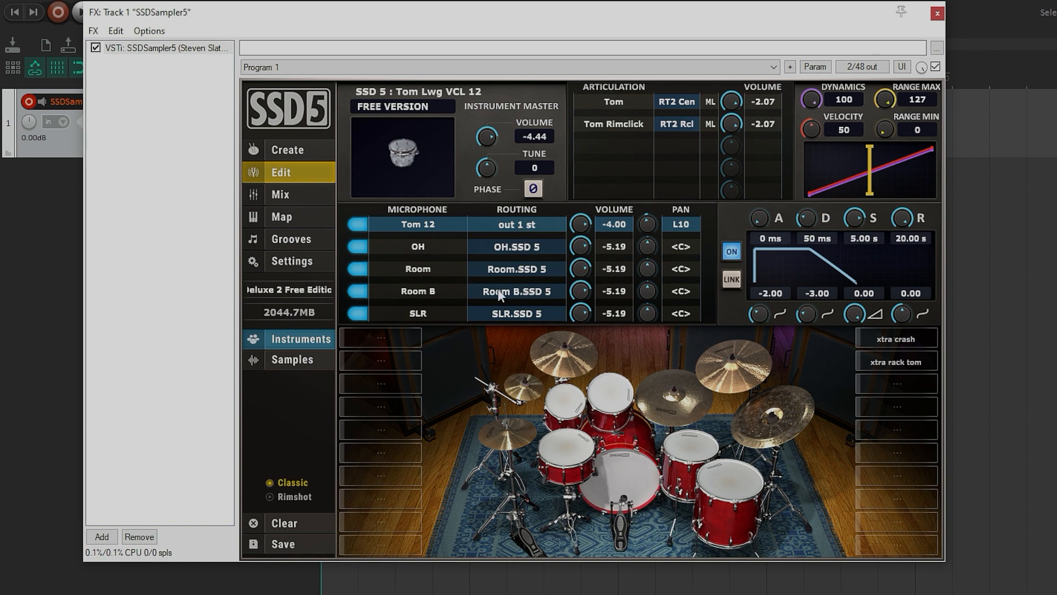
{"action": "left_click", "coordinate": [681, 416]}
{"action": "left_click", "coordinate": [694, 443]}
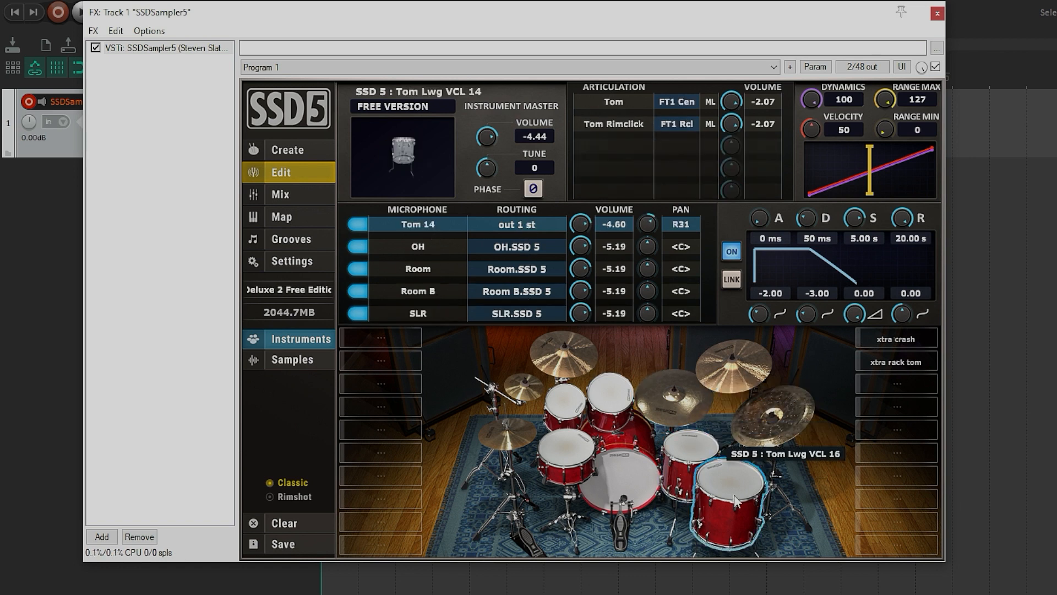
{"action": "left_click", "coordinate": [733, 493]}
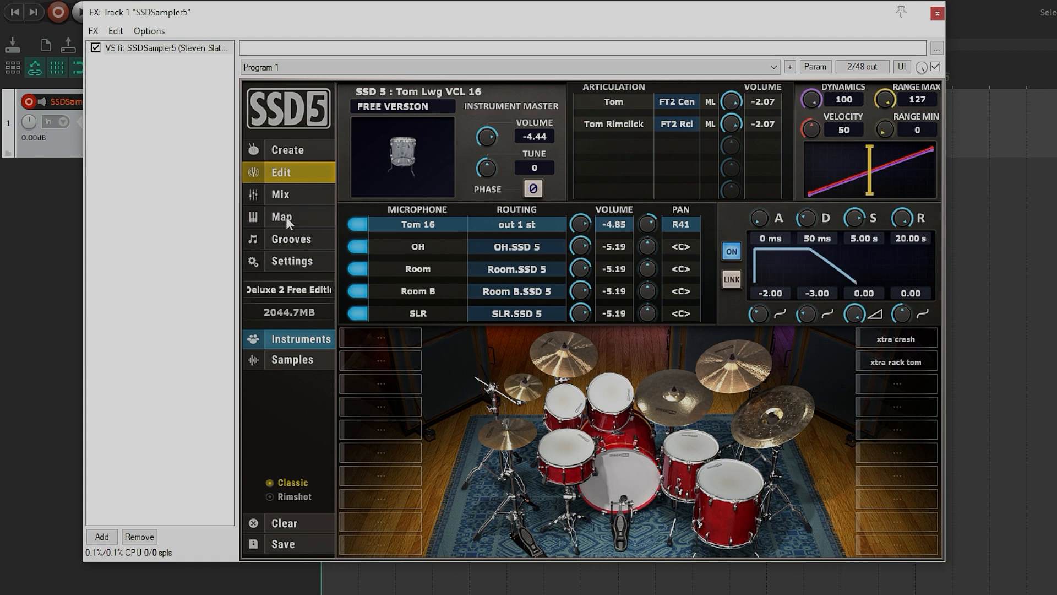
Step: Examine the Mix page's channel faders and scroll through the Map page's note-to-articulation list
{"action": "left_click", "coordinate": [279, 195]}
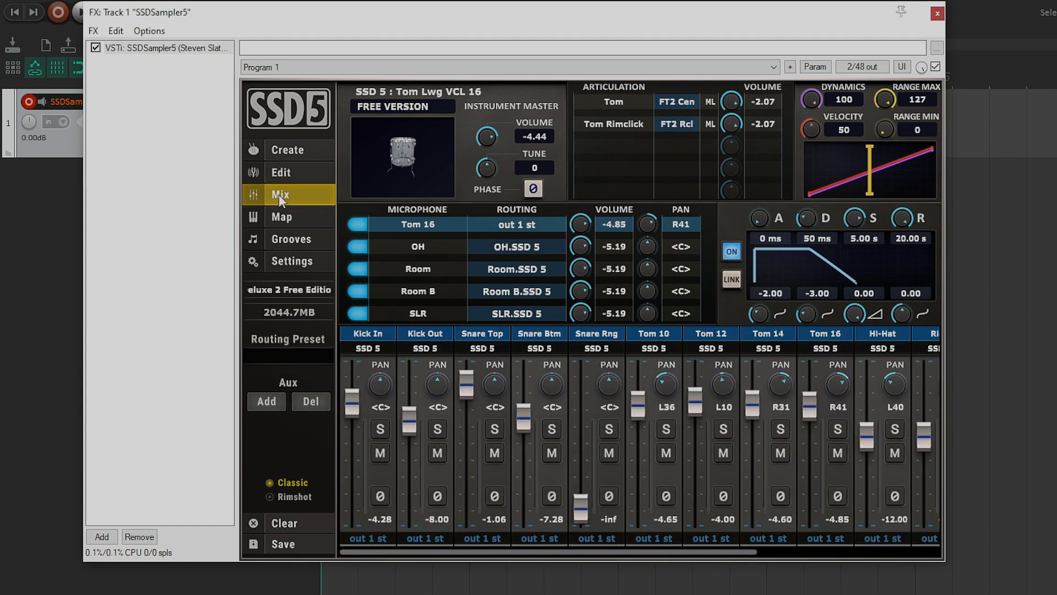
{"action": "mouse_move", "coordinate": [540, 551]}
{"action": "left_mouse_down"}
{"action": "mouse_move", "coordinate": [725, 556]}
{"action": "mouse_move", "coordinate": [539, 556]}
{"action": "left_mouse_up"}
{"action": "left_click", "coordinate": [281, 217]}
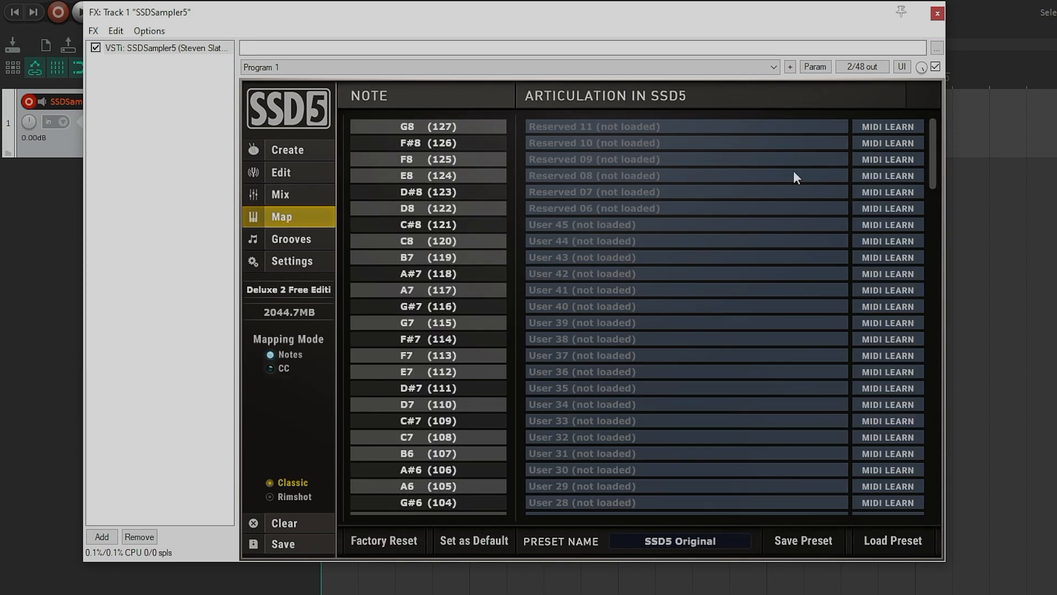
{"action": "left_click_drag", "start_coordinate": [928, 153], "coordinate": [947, 197]}
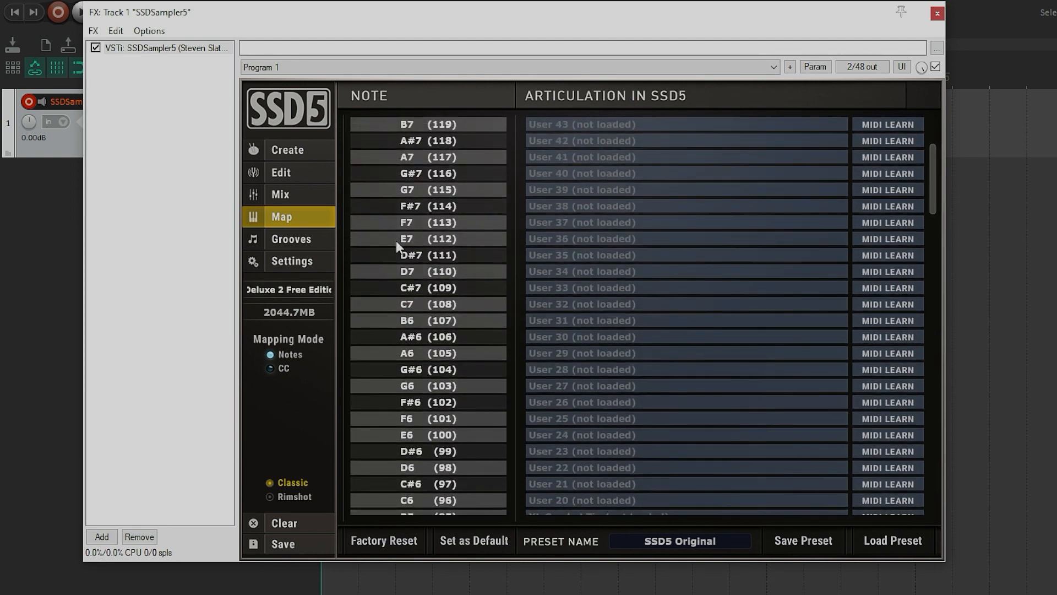
Step: Open Grooves and browse the libraries, settling on SSD 5 Core Rock's 44 100 Rock Straight category
{"action": "left_click", "coordinate": [281, 238]}
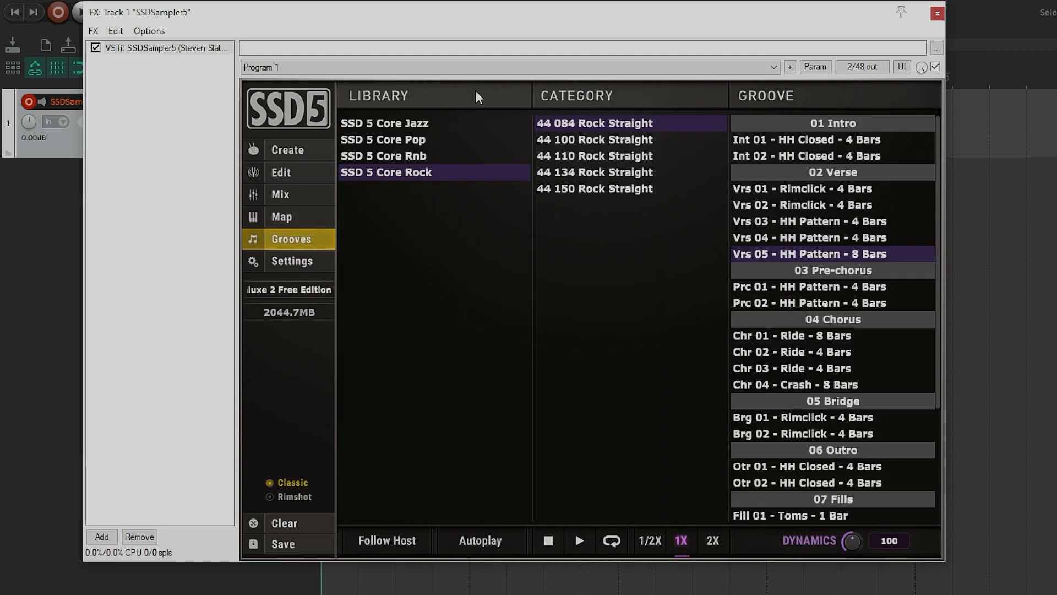
{"action": "left_click", "coordinate": [384, 122]}
{"action": "left_click", "coordinate": [391, 139]}
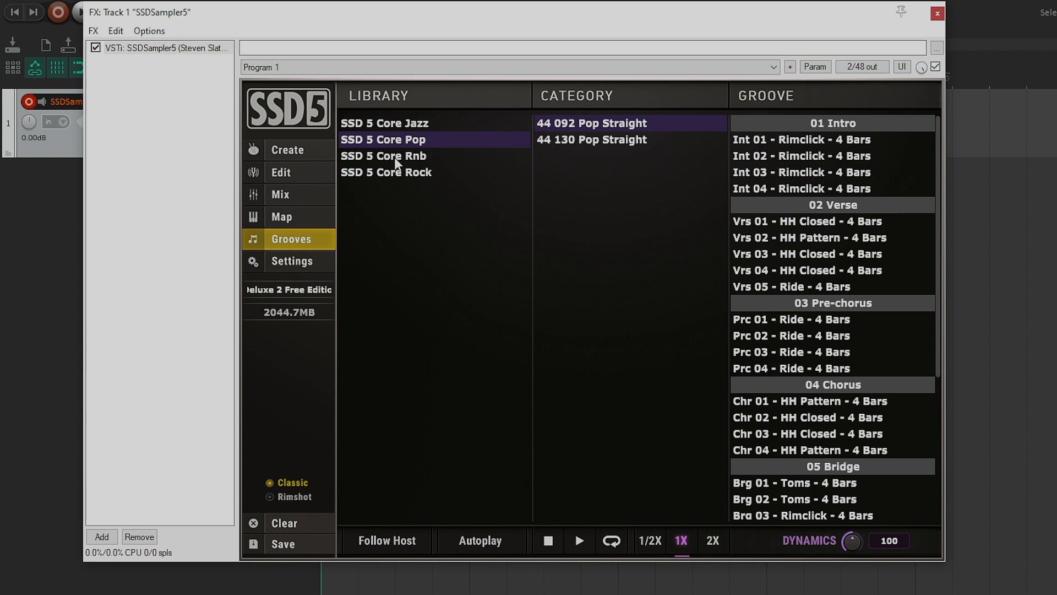
{"action": "left_click", "coordinate": [394, 157]}
{"action": "left_click", "coordinate": [395, 172]}
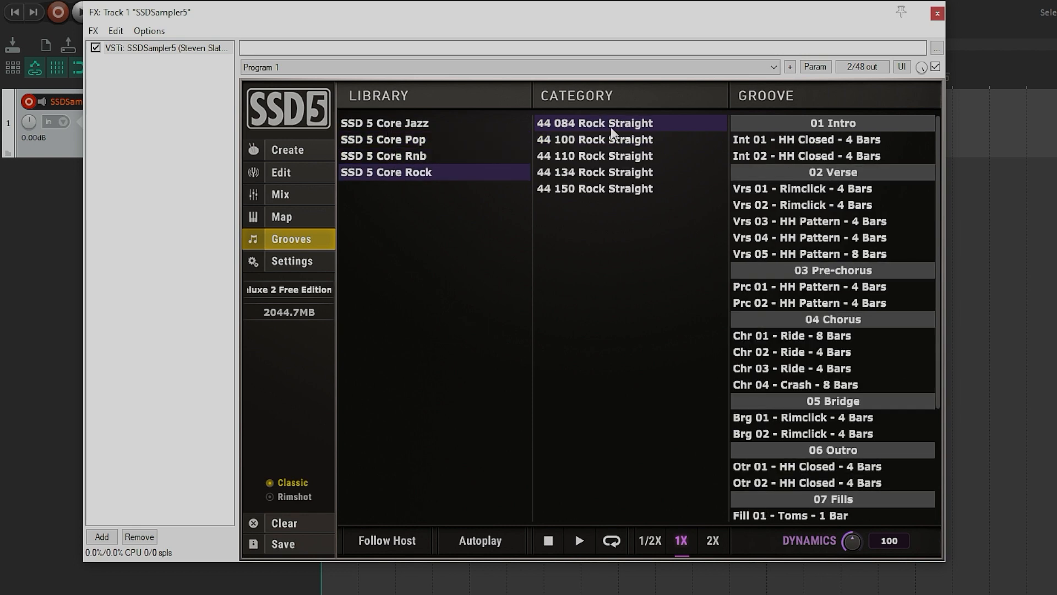
{"action": "left_click", "coordinate": [605, 140]}
{"action": "left_click", "coordinate": [606, 154]}
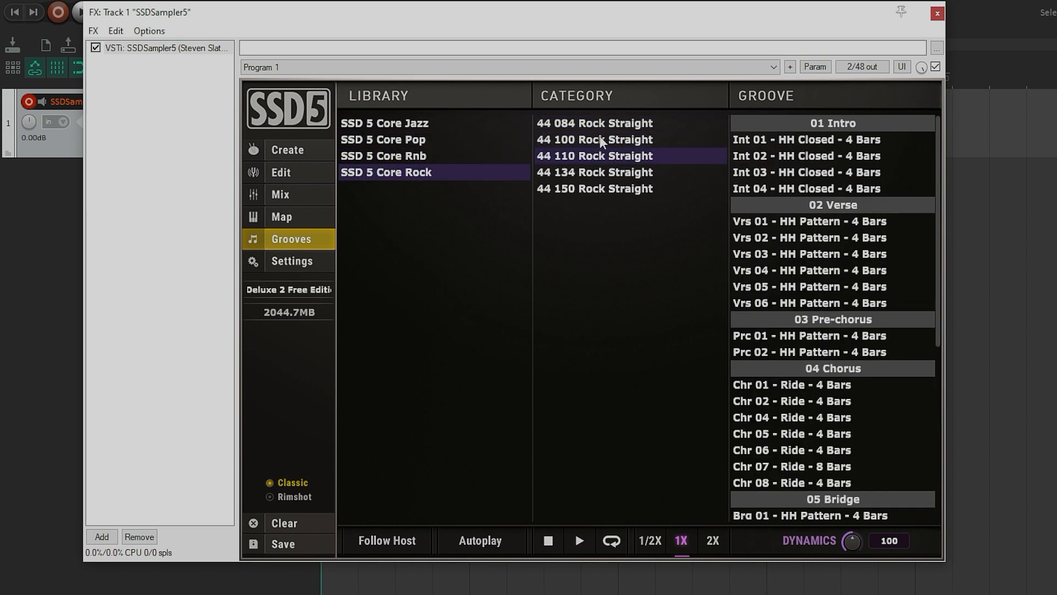
{"action": "left_click", "coordinate": [600, 137]}
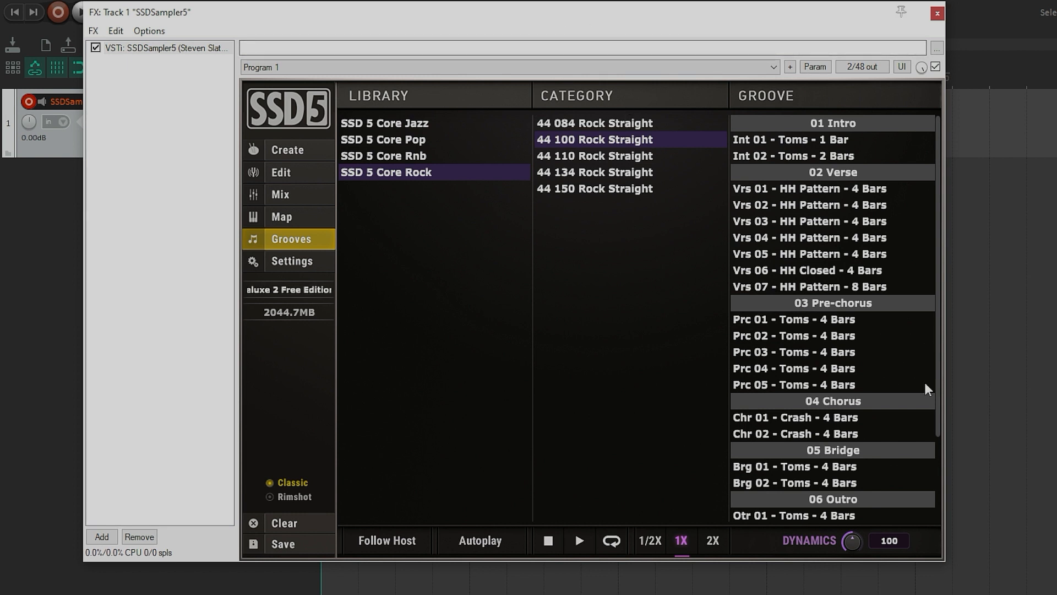
Step: Select the Vrs 01 - HH Pattern - 4 Bars groove and try the 1/2X, 2X and 1X speeds
{"action": "left_click", "coordinate": [812, 190]}
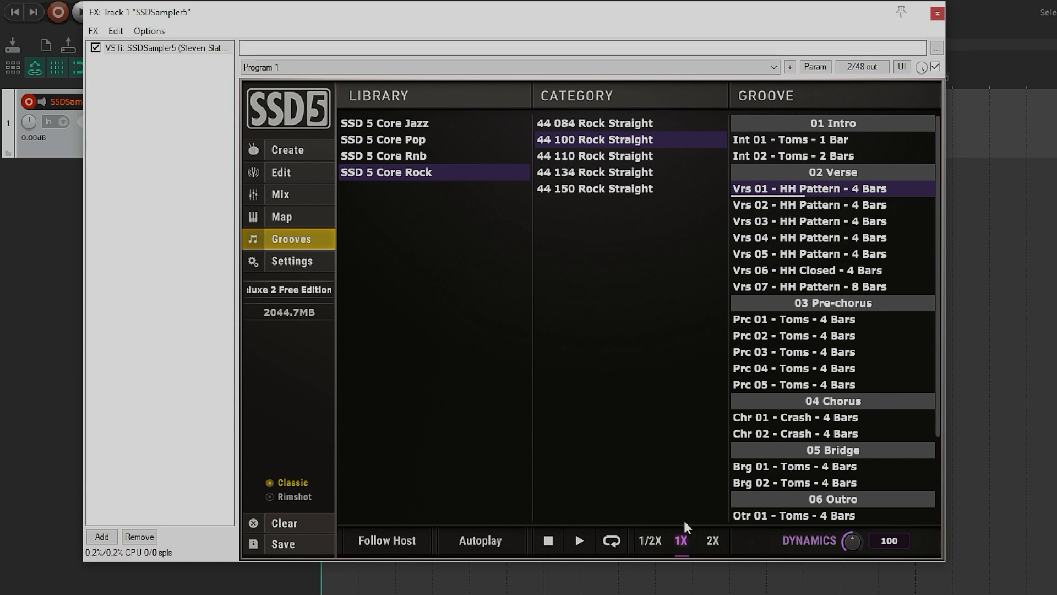
{"action": "left_click", "coordinate": [650, 540]}
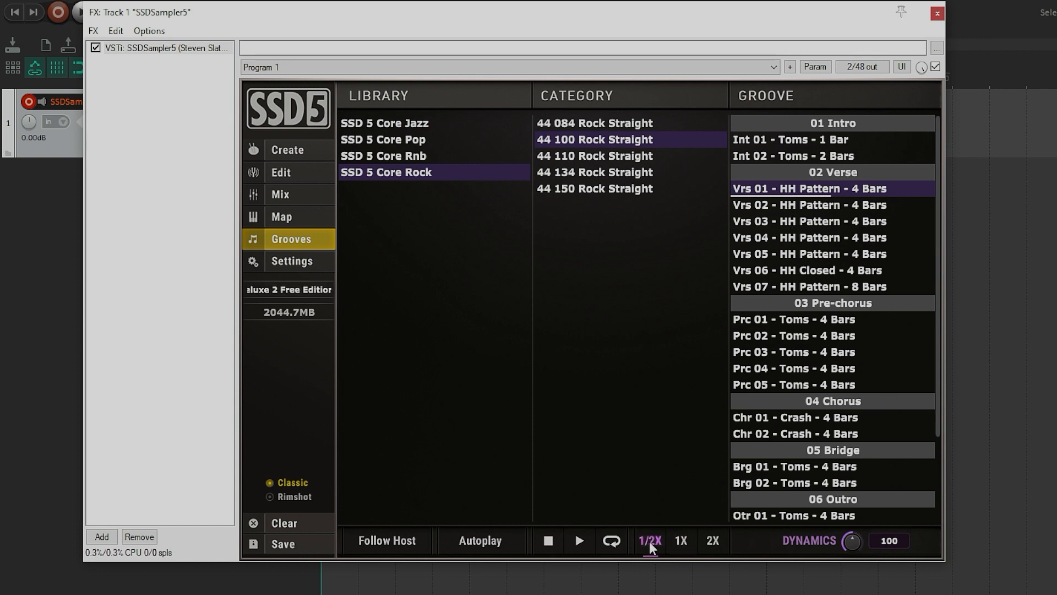
{"action": "left_click", "coordinate": [711, 540]}
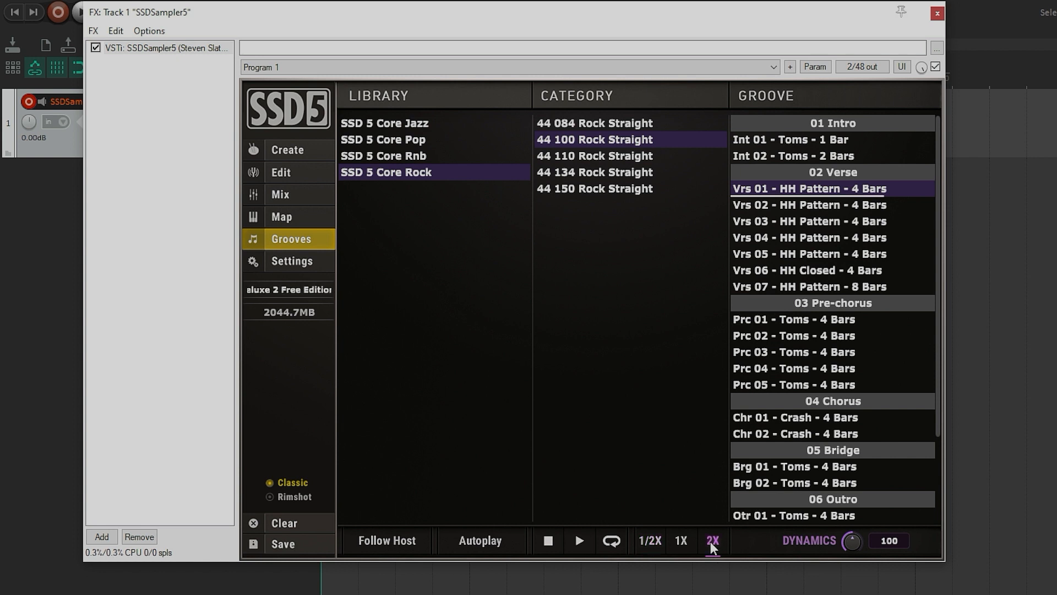
{"action": "left_click", "coordinate": [681, 540]}
Step: Drag the Vrs 01 and Vrs 02 HH Pattern grooves onto the track at bars 1 and 5
{"action": "left_click_drag", "start_coordinate": [548, 27], "coordinate": [430, 205]}
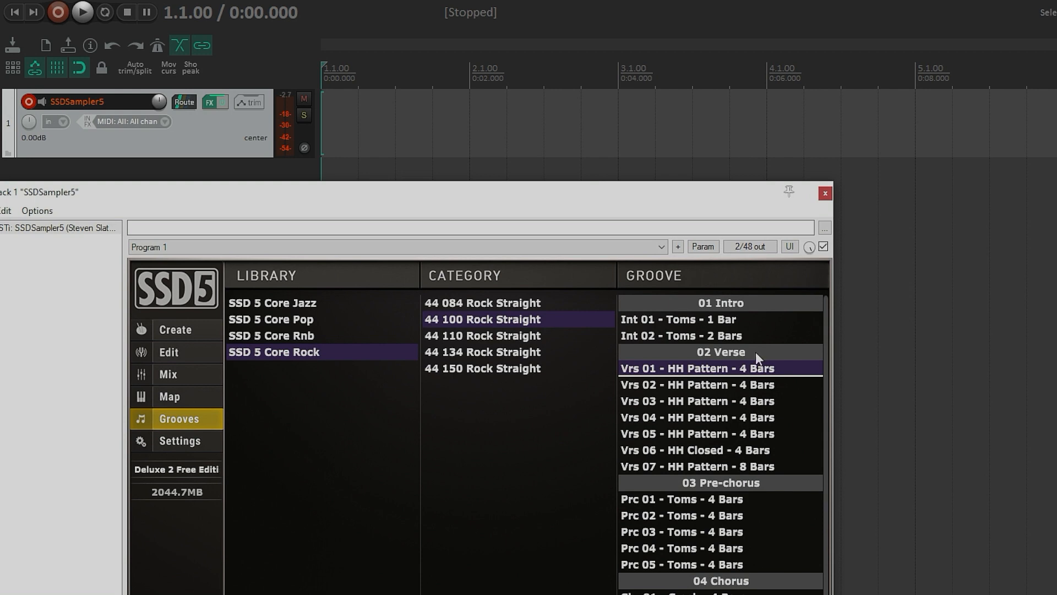
{"action": "left_click_drag", "start_coordinate": [542, 207], "coordinate": [322, 127]}
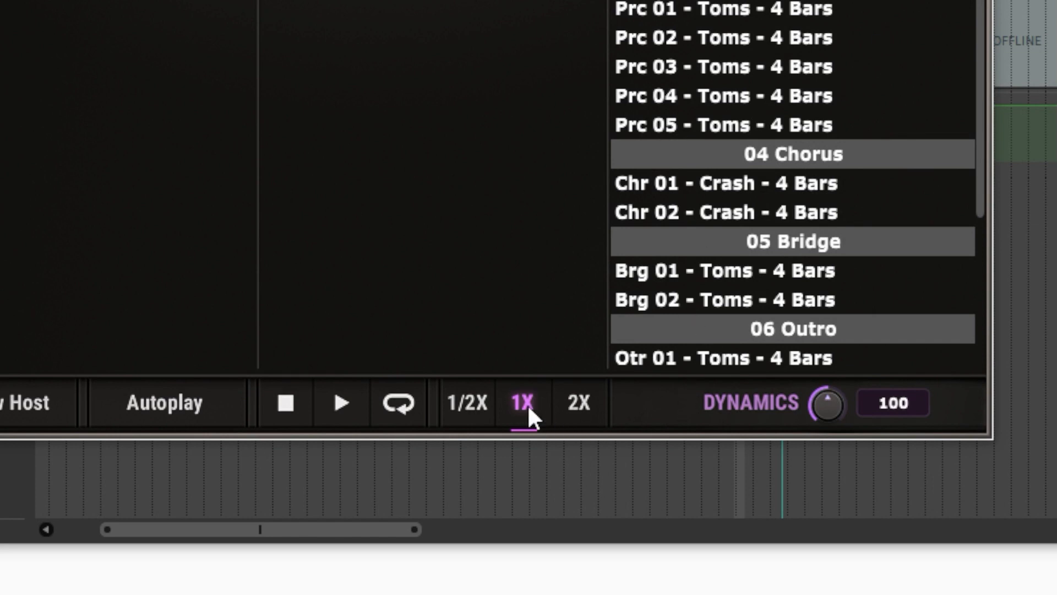
{"action": "left_click", "coordinate": [462, 406]}
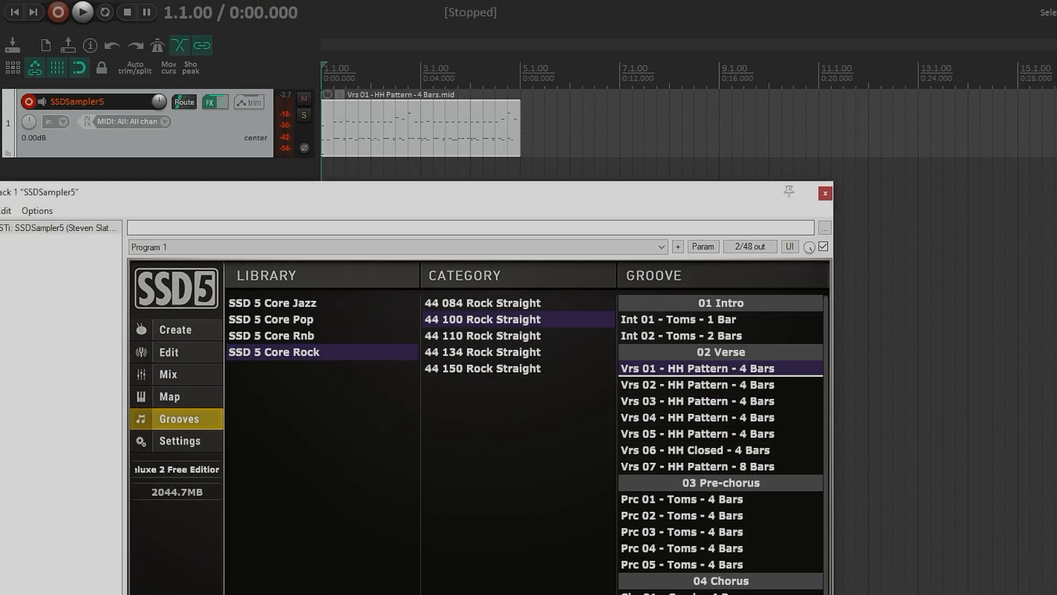
{"action": "left_click_drag", "start_coordinate": [664, 382], "coordinate": [524, 130]}
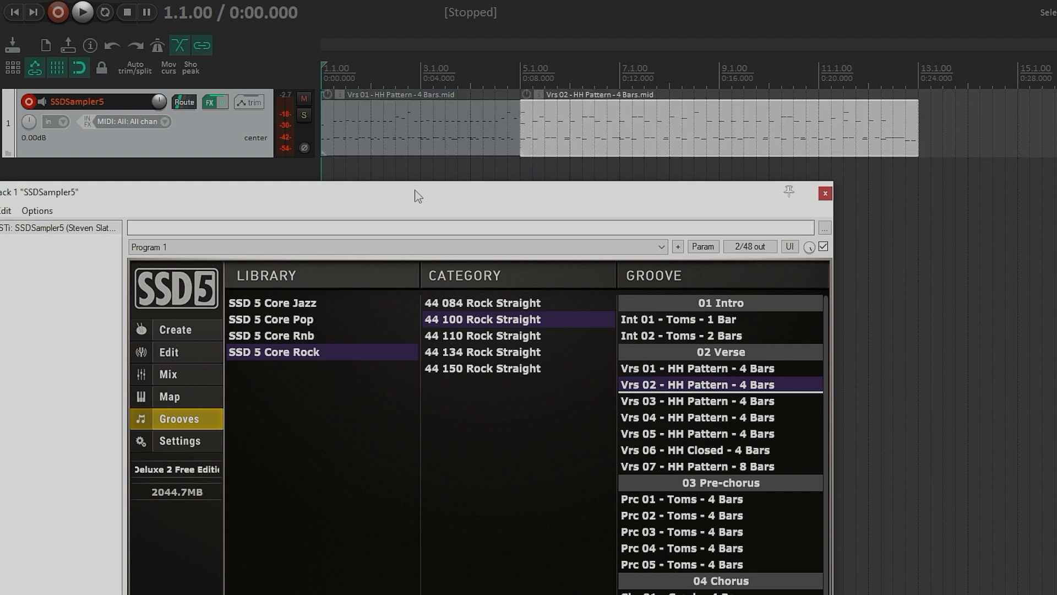
Step: Play back the two groove clips and stop playback
{"action": "left_click", "coordinate": [83, 12]}
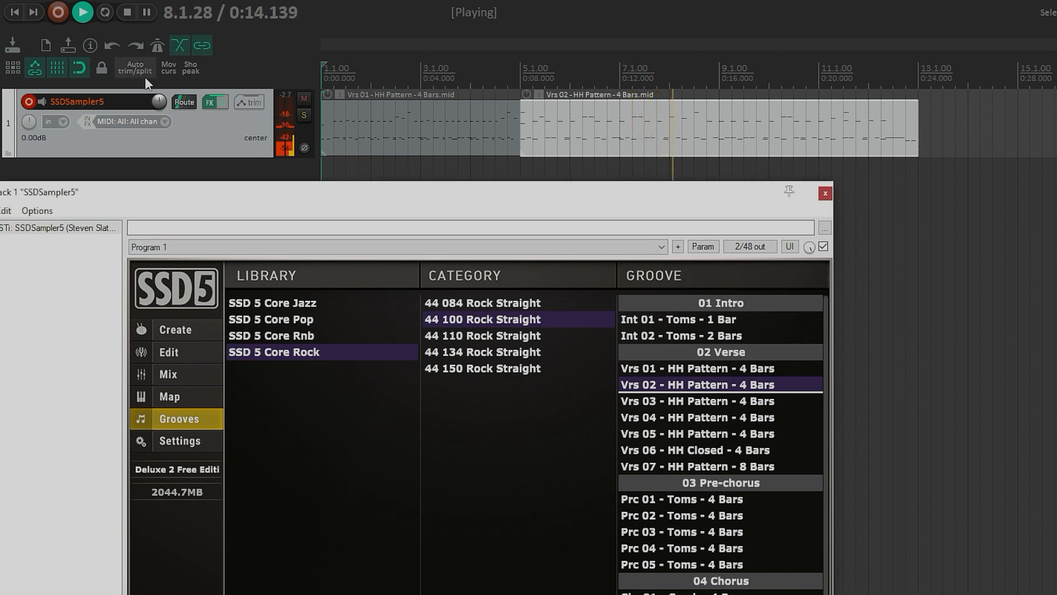
{"action": "left_click", "coordinate": [127, 13]}
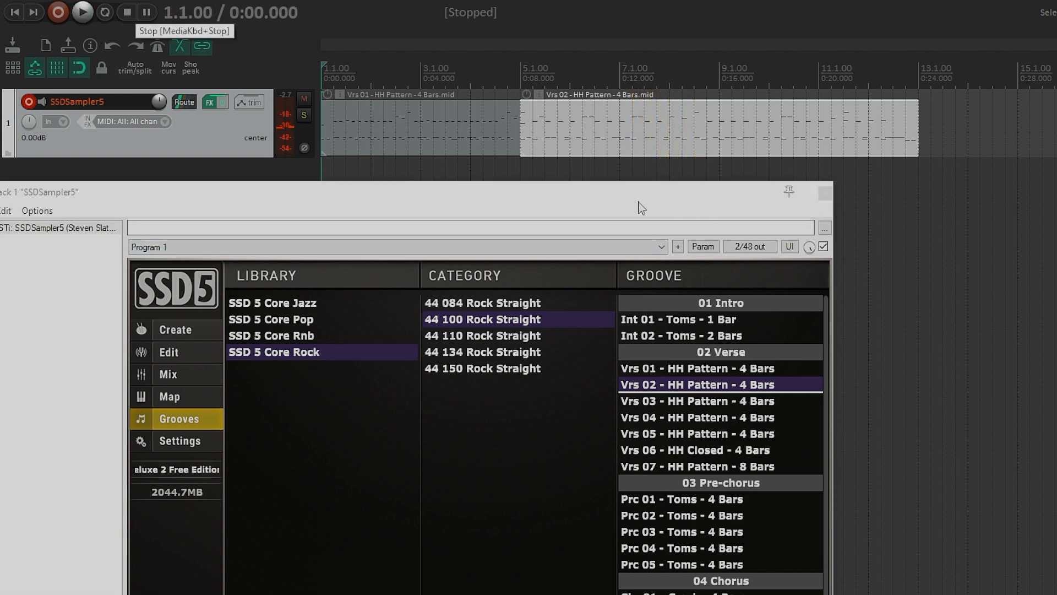
Step: Review the plugin's Settings page and close the FX window
{"action": "left_click_drag", "start_coordinate": [614, 191], "coordinate": [786, 94]}
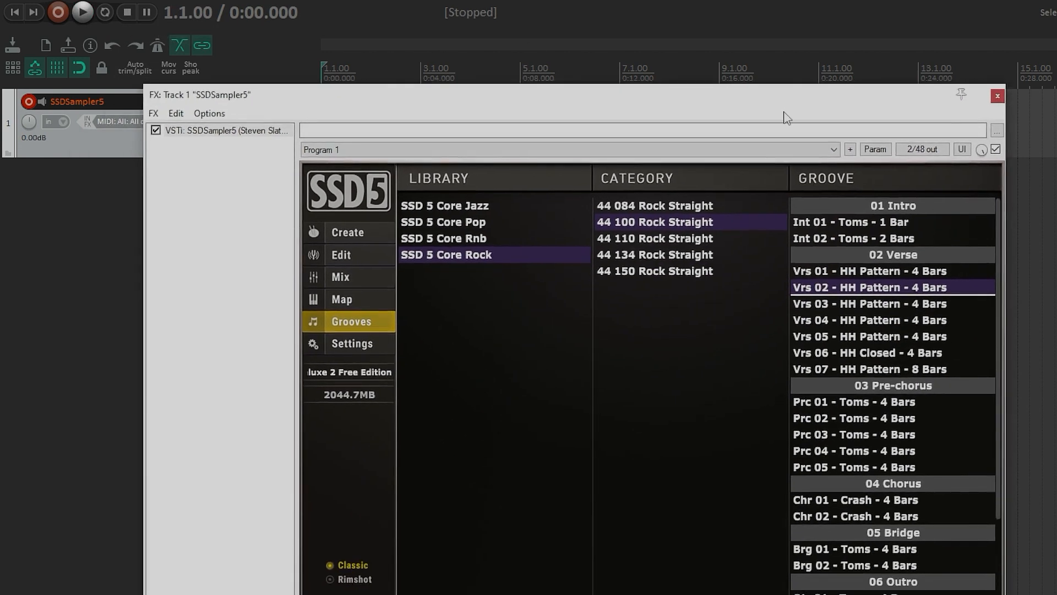
{"action": "left_click", "coordinate": [351, 343]}
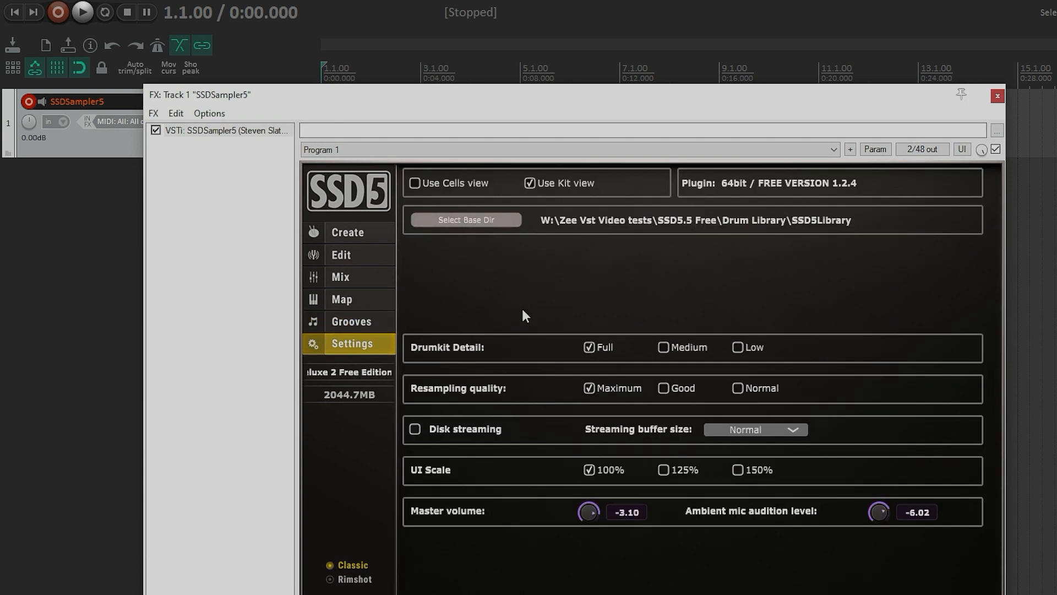
{"action": "left_click", "coordinate": [997, 96]}
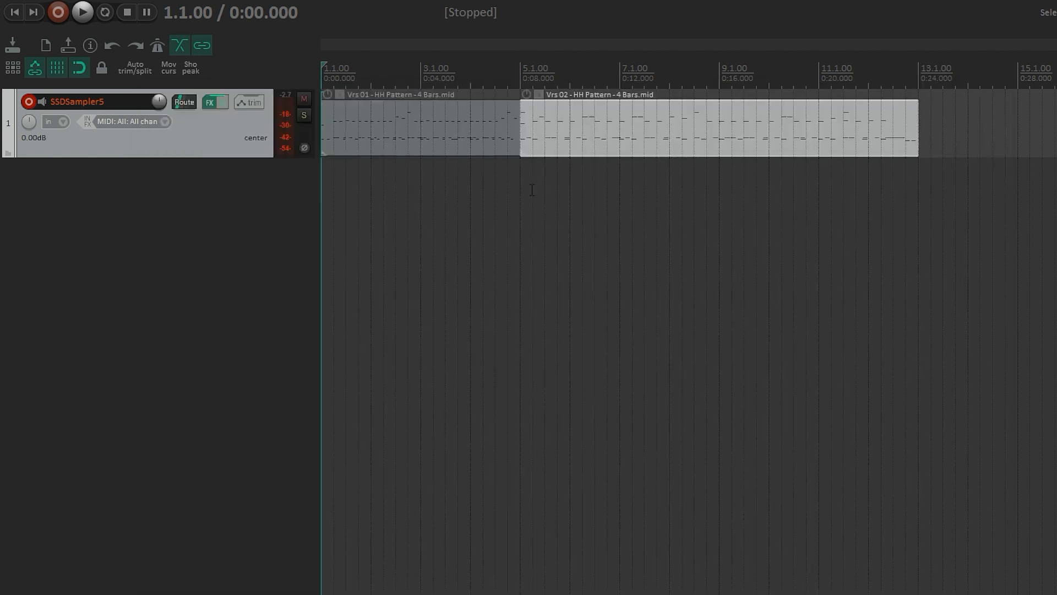
Step: Remove the SSDSampler5 track from the project
{"action": "right_click", "coordinate": [213, 134]}
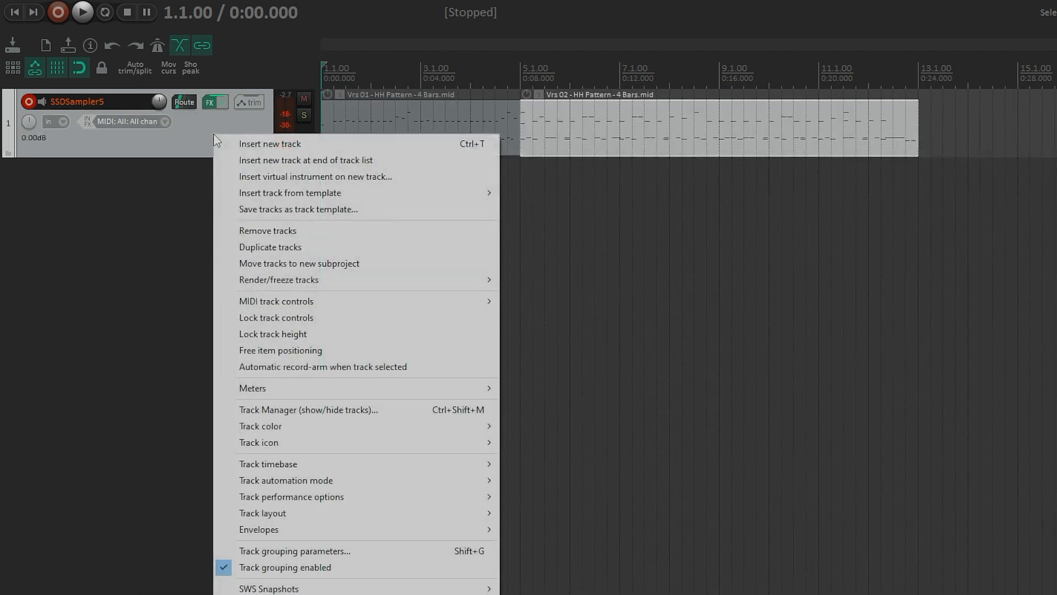
{"action": "left_click", "coordinate": [293, 230]}
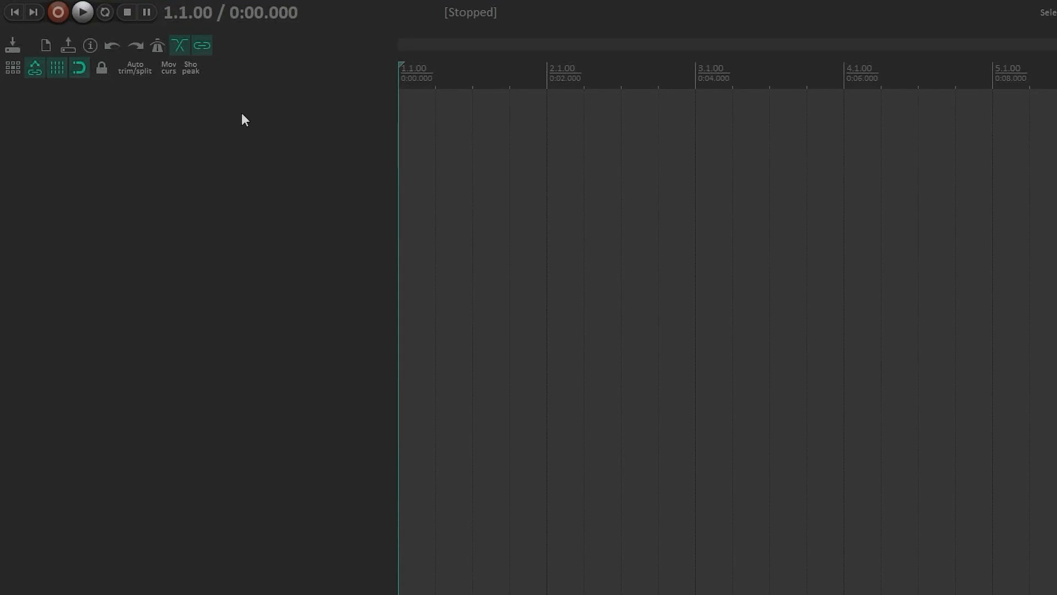
Step: Insert SSDSampler5 as a virtual instrument on a new track, accepting the multi-output routing tracks
{"action": "right_click", "coordinate": [191, 120]}
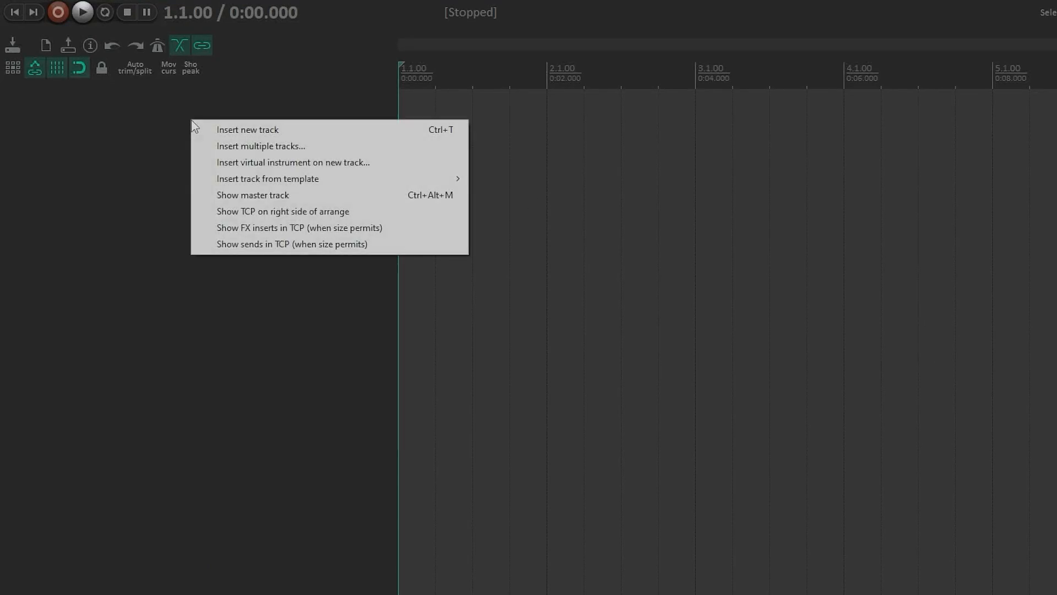
{"action": "left_click", "coordinate": [295, 162]}
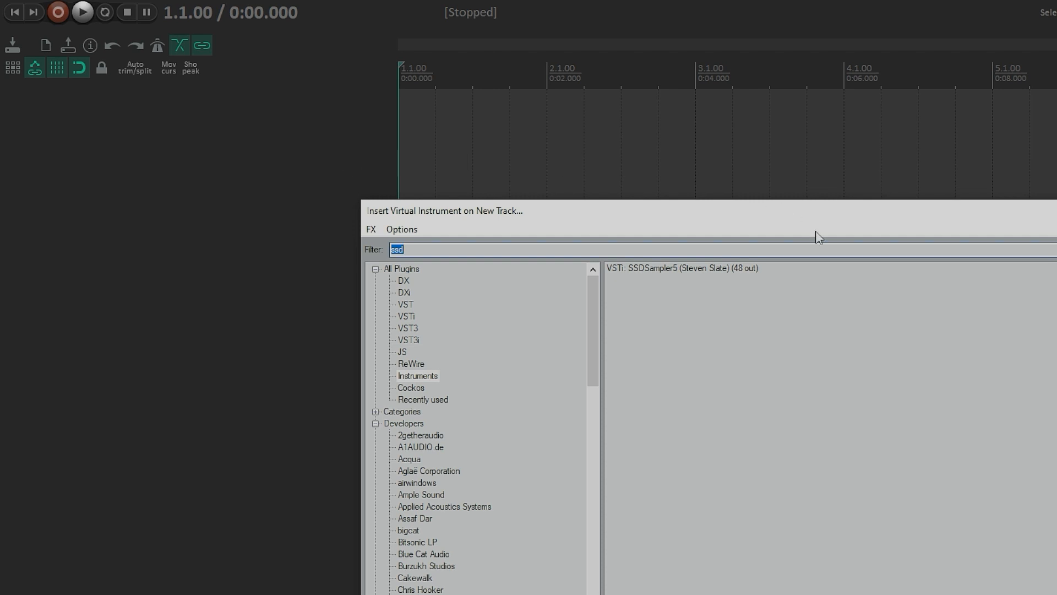
{"action": "double_click", "coordinate": [683, 270]}
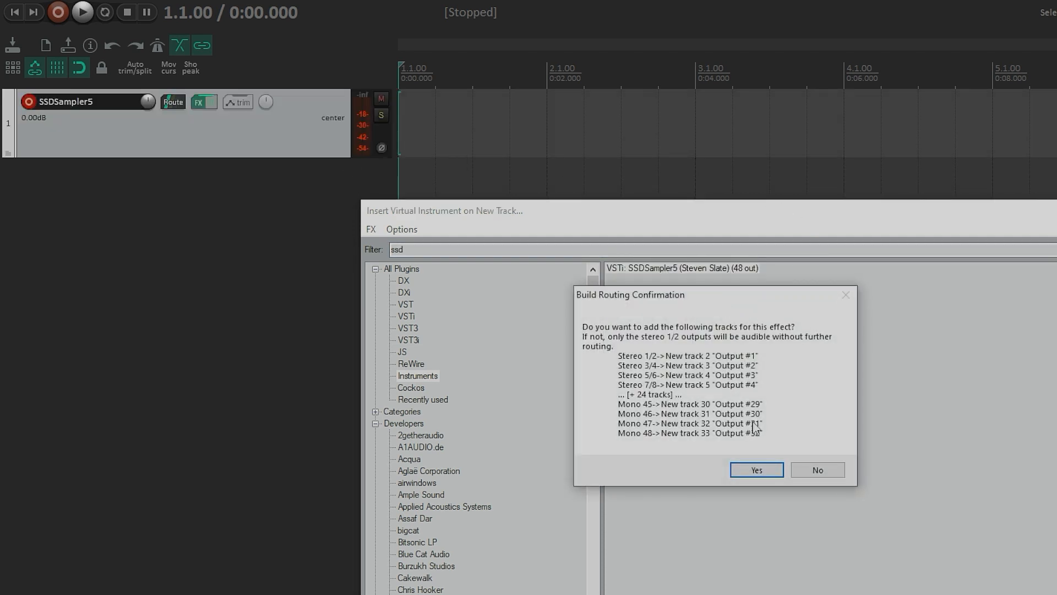
{"action": "left_click", "coordinate": [764, 471]}
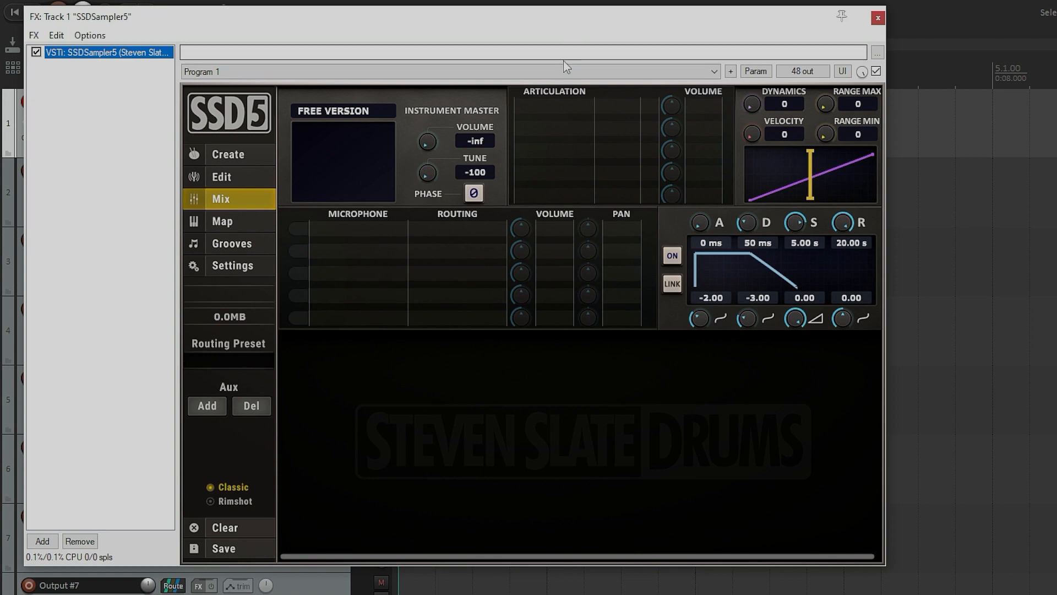
Step: Load the Deluxe 2 Free Edition kit preset from the SSD 5 Deluxe 2 library's Rock Kits
{"action": "left_click", "coordinate": [220, 155]}
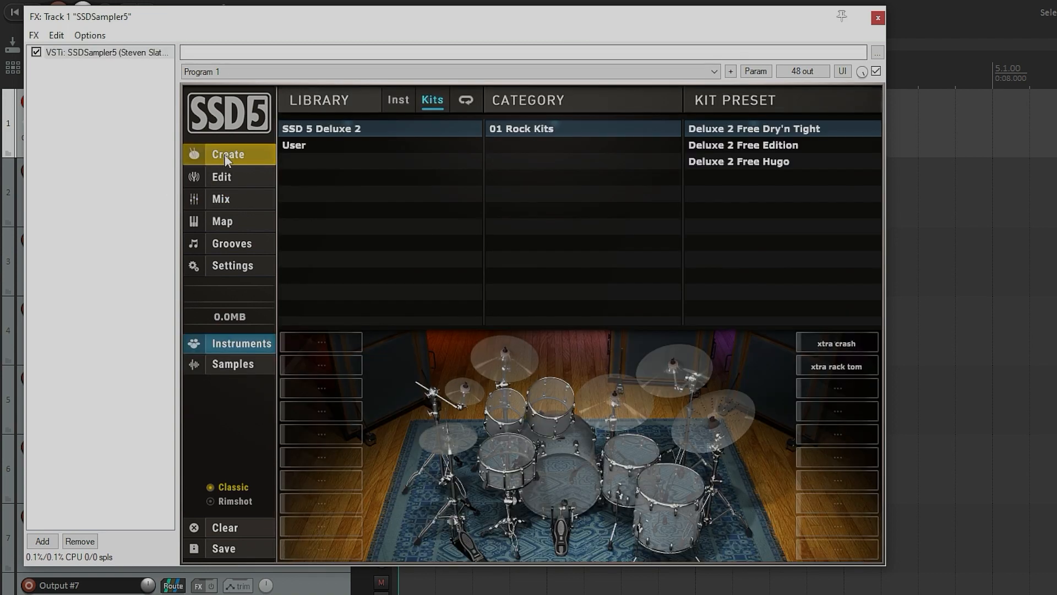
{"action": "left_click", "coordinate": [770, 146]}
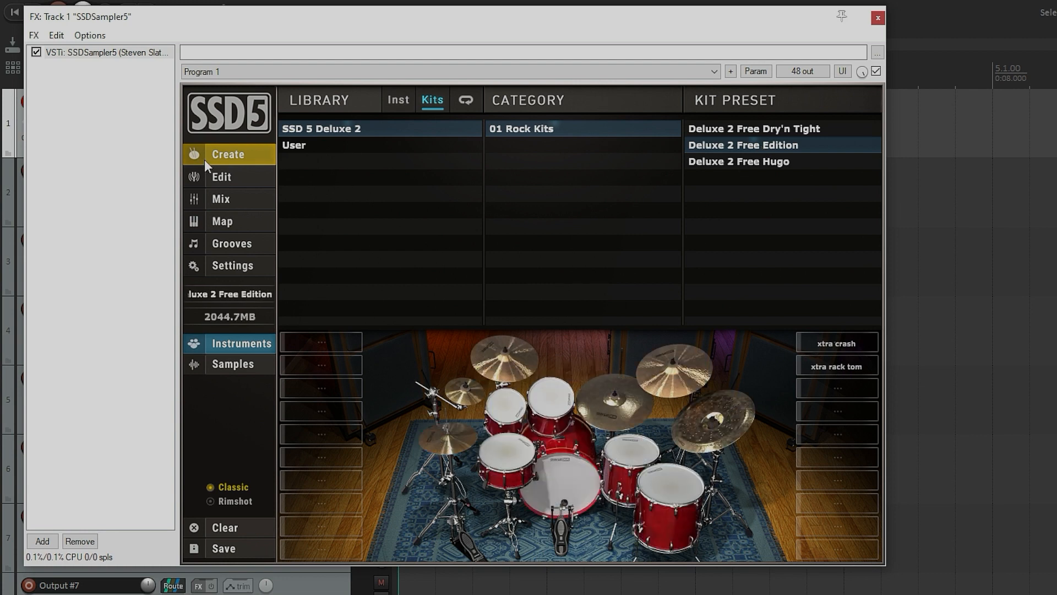
Step: On the Mix page, route Kick Out, Snare Top, Snare Btm and Snare Rng to out 2, 3, 4 and 5 st
{"action": "left_click", "coordinate": [223, 199]}
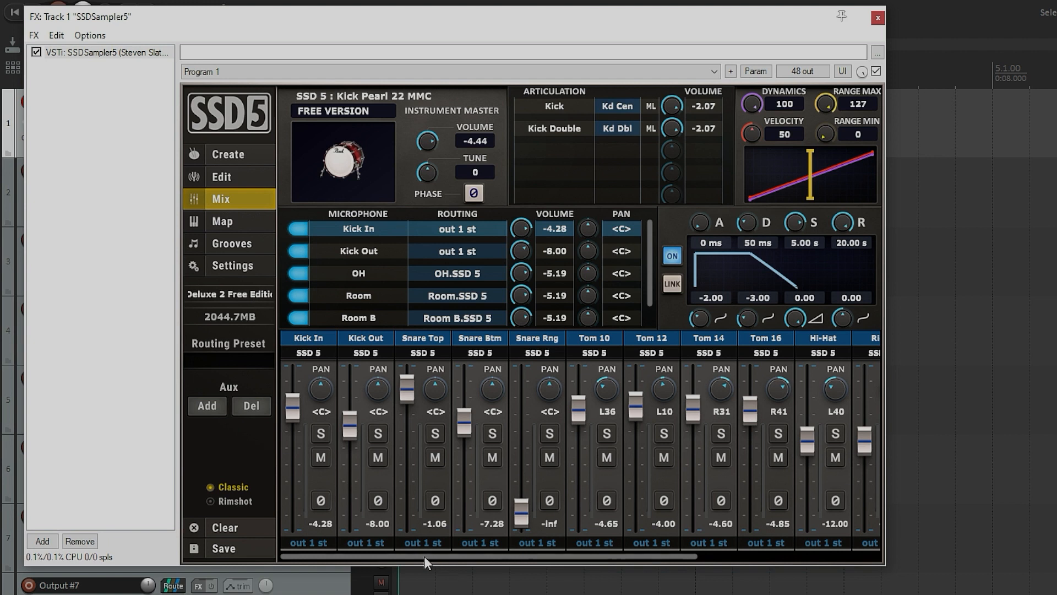
{"action": "left_click_drag", "start_coordinate": [640, 557], "coordinate": [837, 557]}
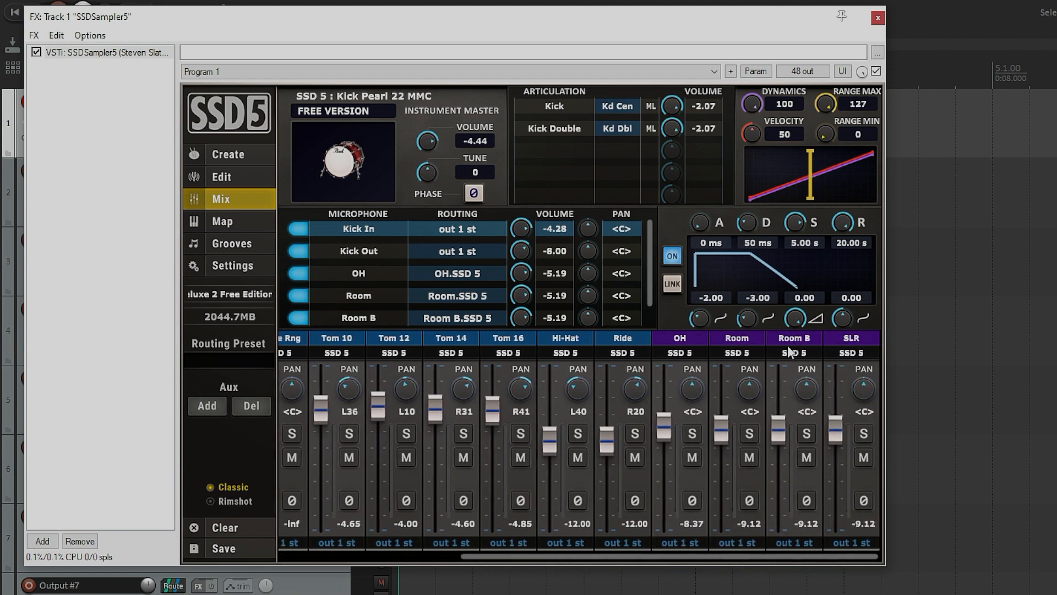
{"action": "left_click_drag", "start_coordinate": [737, 556], "coordinate": [342, 561]}
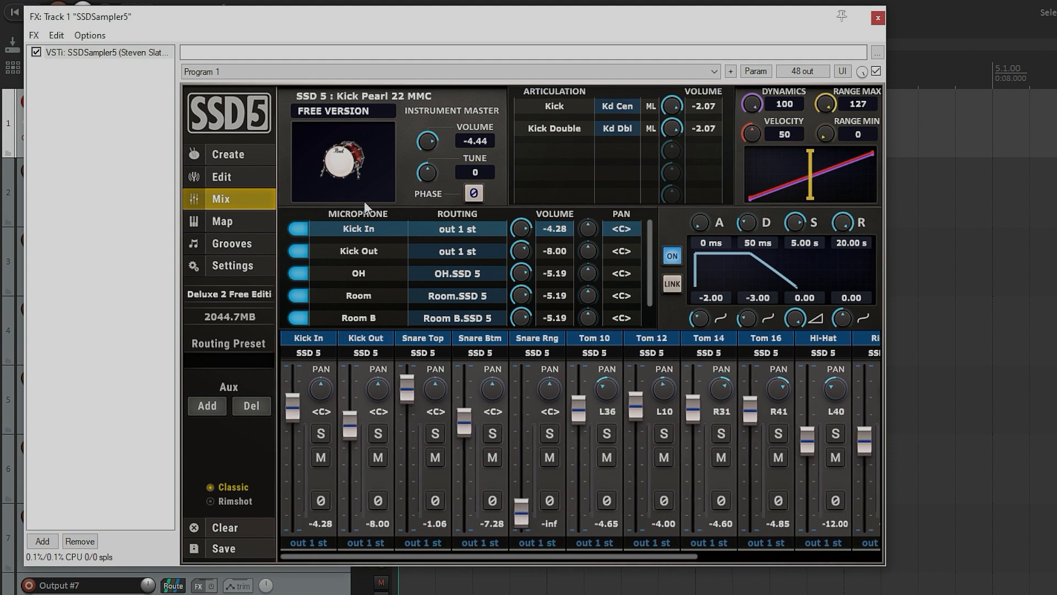
{"action": "left_click_drag", "start_coordinate": [299, 27], "coordinate": [539, 34]}
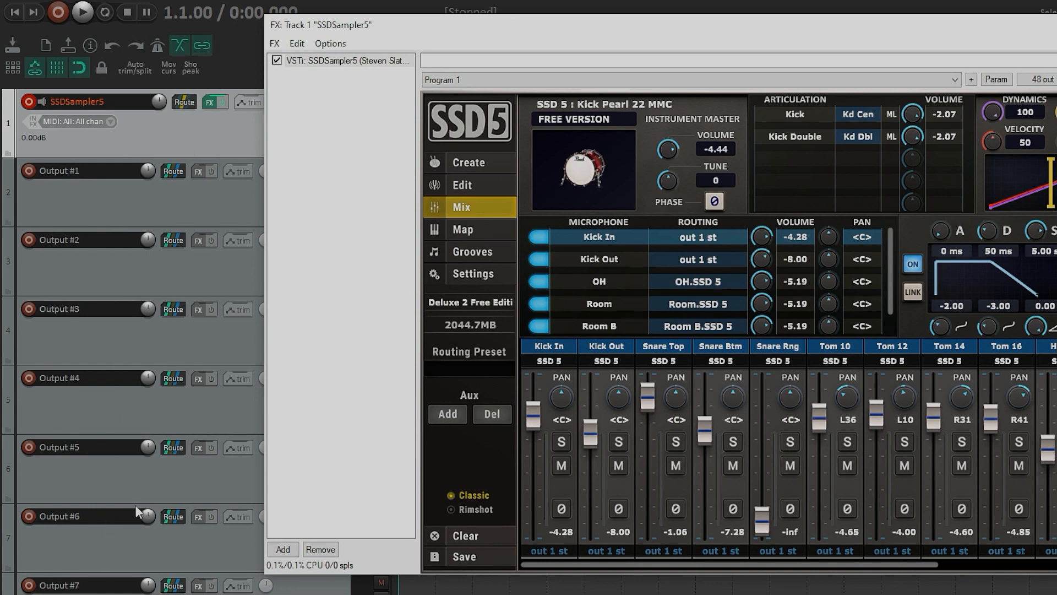
{"action": "left_click", "coordinate": [611, 548]}
{"action": "left_click", "coordinate": [596, 182]}
{"action": "left_click", "coordinate": [664, 551]}
{"action": "left_click", "coordinate": [655, 193]}
{"action": "left_click", "coordinate": [716, 550]}
{"action": "left_click", "coordinate": [716, 206]}
{"action": "left_click", "coordinate": [776, 551]}
{"action": "left_click", "coordinate": [782, 218]}
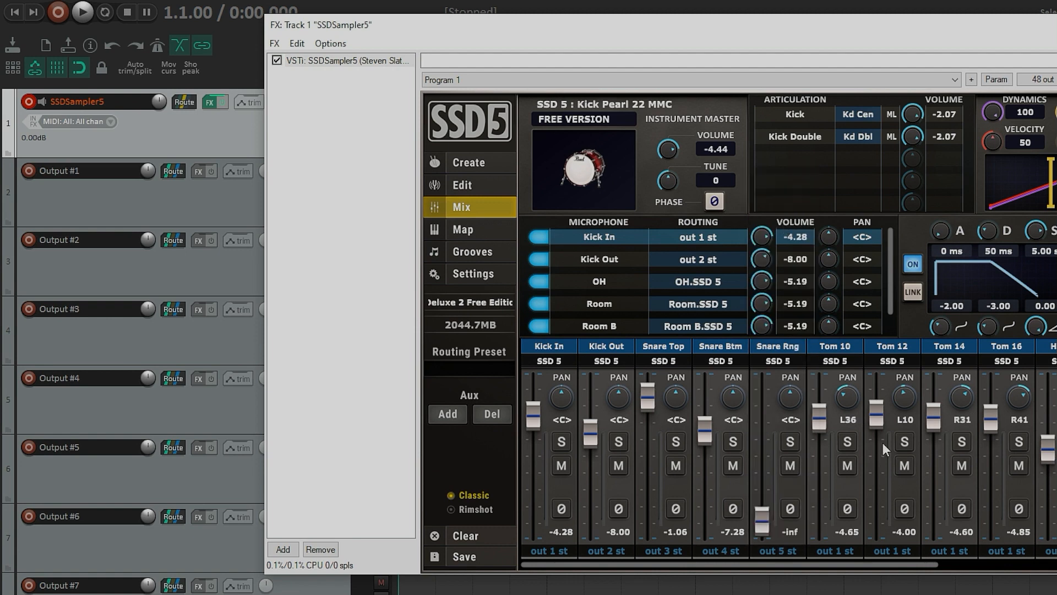
Step: Route the Tom 10, Tom 12 and Tom 14 channels to out 6 st, out 7 st and out 8 st
{"action": "left_click", "coordinate": [836, 549]}
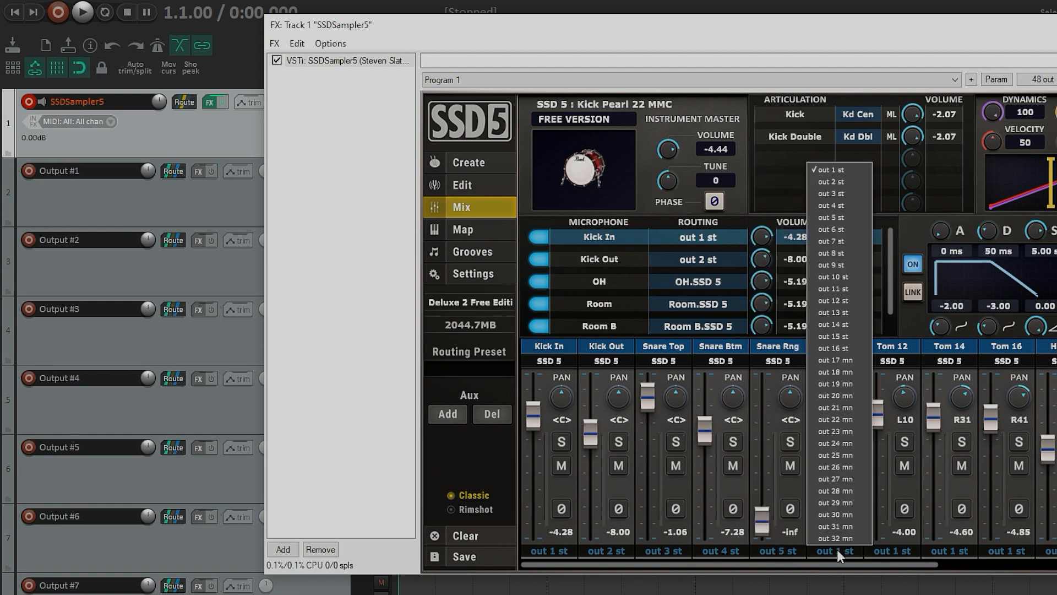
{"action": "left_click", "coordinate": [830, 229]}
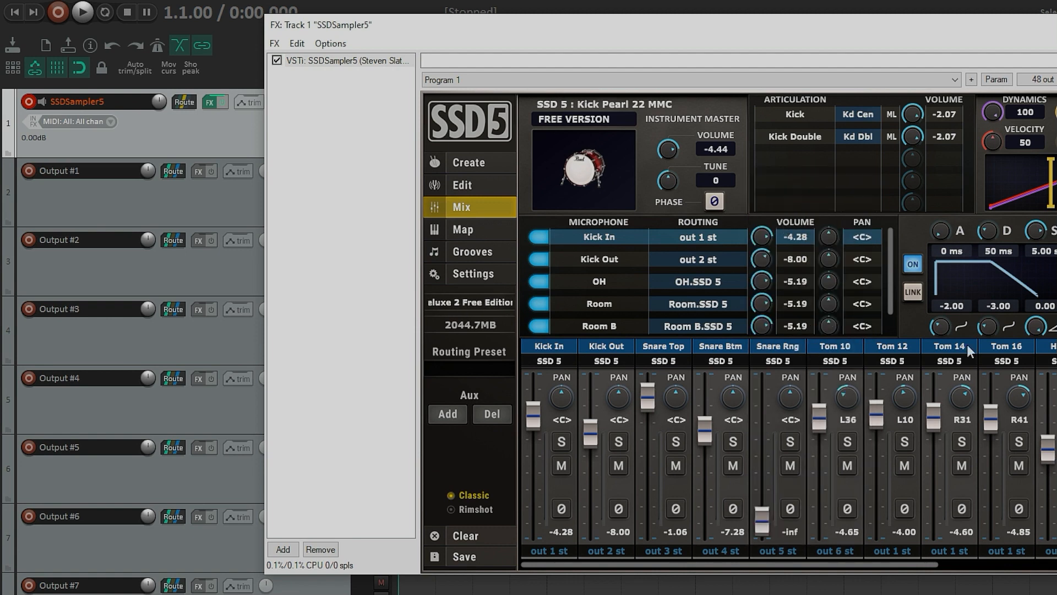
{"action": "left_click", "coordinate": [880, 551]}
{"action": "left_click", "coordinate": [890, 241]}
{"action": "left_click", "coordinate": [958, 551]}
{"action": "left_click", "coordinate": [951, 255]}
Step: Route the Tom 16, Hi-Hat and Ride channels to out 9 st, out 10 st and out 11 st
{"action": "left_click_drag", "start_coordinate": [917, 560], "coordinate": [1054, 567]}
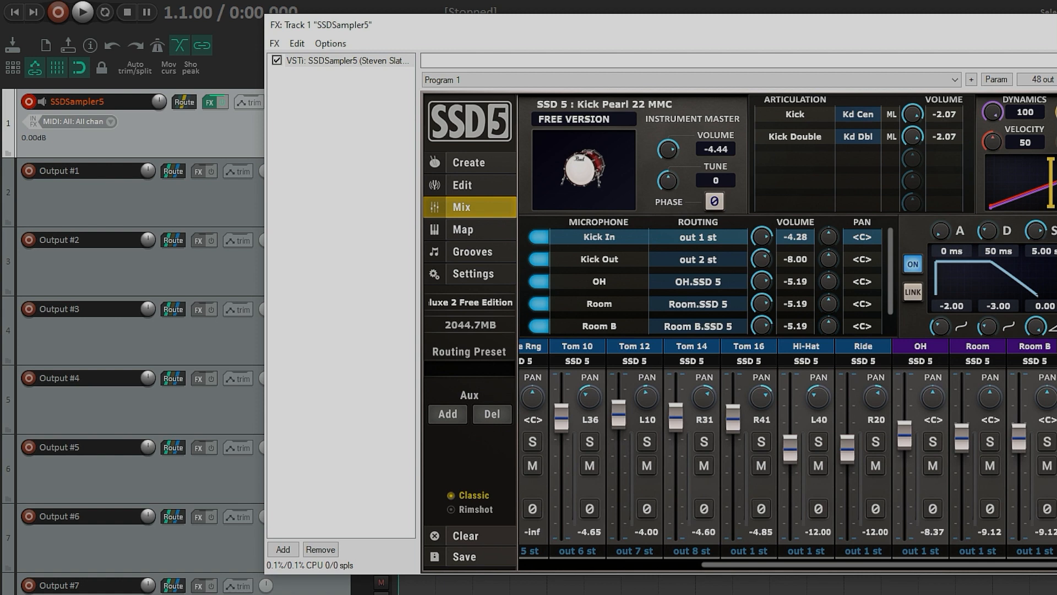
{"action": "left_click", "coordinate": [749, 550]}
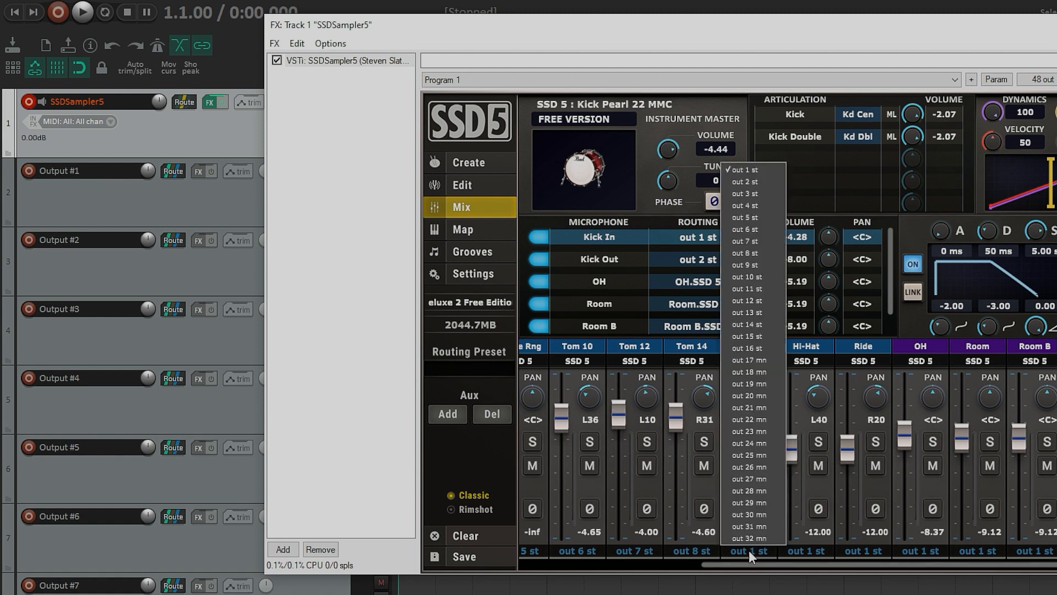
{"action": "left_click", "coordinate": [749, 265]}
{"action": "left_click", "coordinate": [811, 553]}
{"action": "left_click", "coordinate": [801, 276]}
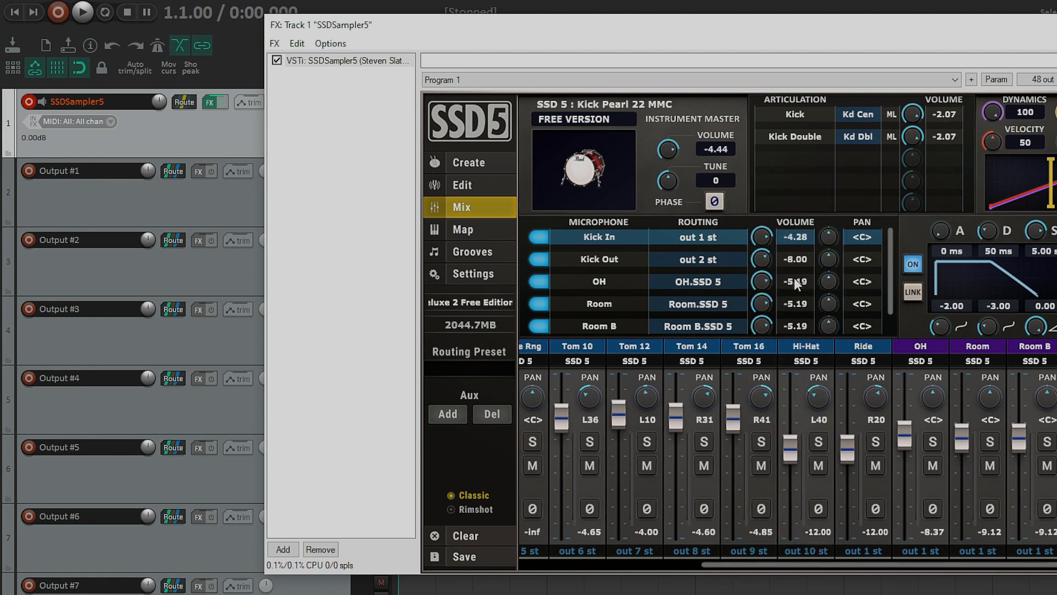
{"action": "left_click", "coordinate": [863, 551]}
{"action": "left_click", "coordinate": [863, 288]}
Step: Route the OH, Room and Room B channels to out 12 st, out 13 st and out 14 st
{"action": "left_click", "coordinate": [921, 550]}
{"action": "left_click", "coordinate": [919, 301]}
{"action": "left_click", "coordinate": [978, 550]}
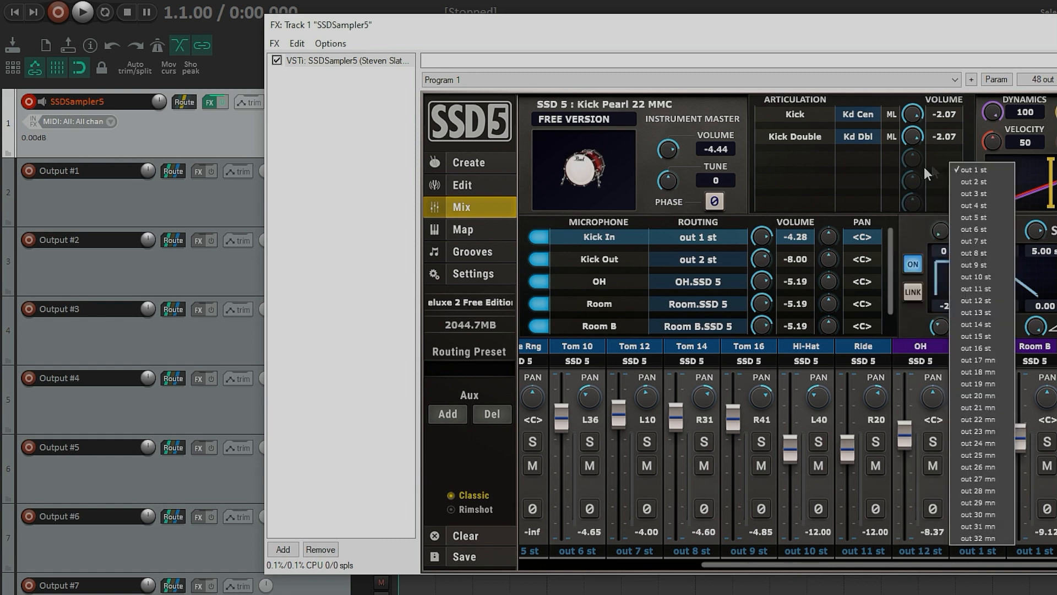
{"action": "left_click", "coordinate": [975, 312]}
{"action": "left_click", "coordinate": [1035, 551]}
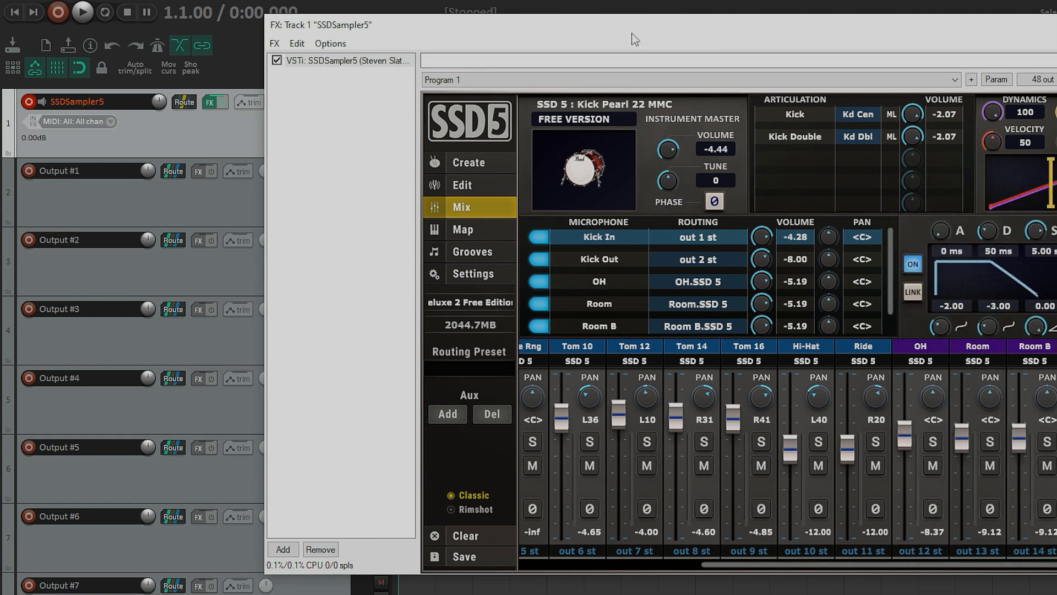
{"action": "left_click_drag", "start_coordinate": [773, 44], "coordinate": [646, 42]}
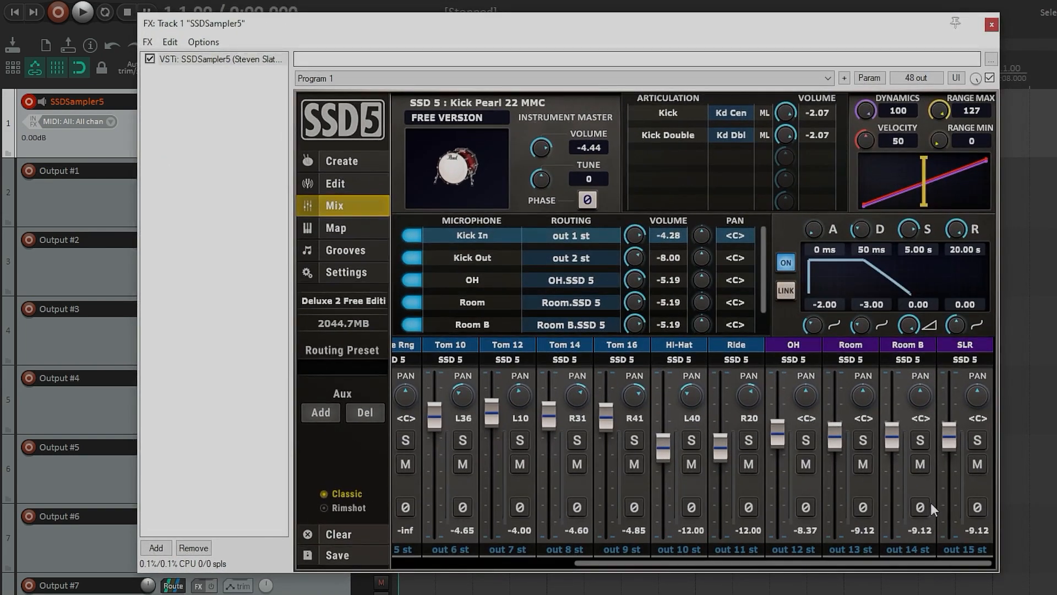
{"action": "left_click_drag", "start_coordinate": [540, 32], "coordinate": [797, 58]}
Step: Remove the surplus Output tracks from Output #24 onward
{"action": "scroll", "coordinate": [309, 388], "scroll_direction": "down", "scroll_amount": 1}
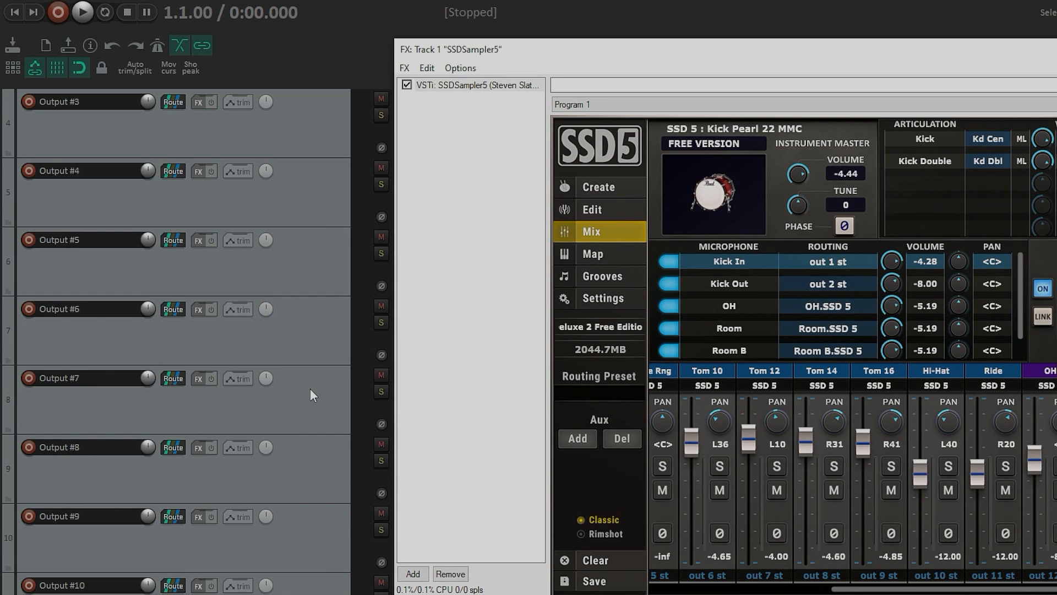
{"action": "scroll", "coordinate": [311, 389], "scroll_direction": "down", "scroll_amount": 7}
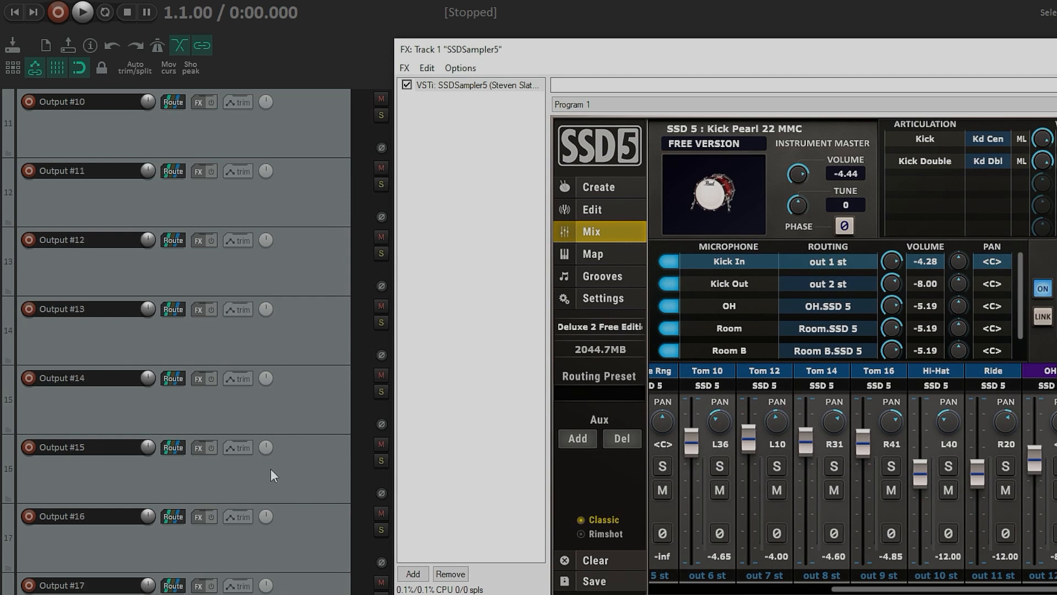
{"action": "scroll", "coordinate": [297, 539], "scroll_direction": "down", "scroll_amount": 7}
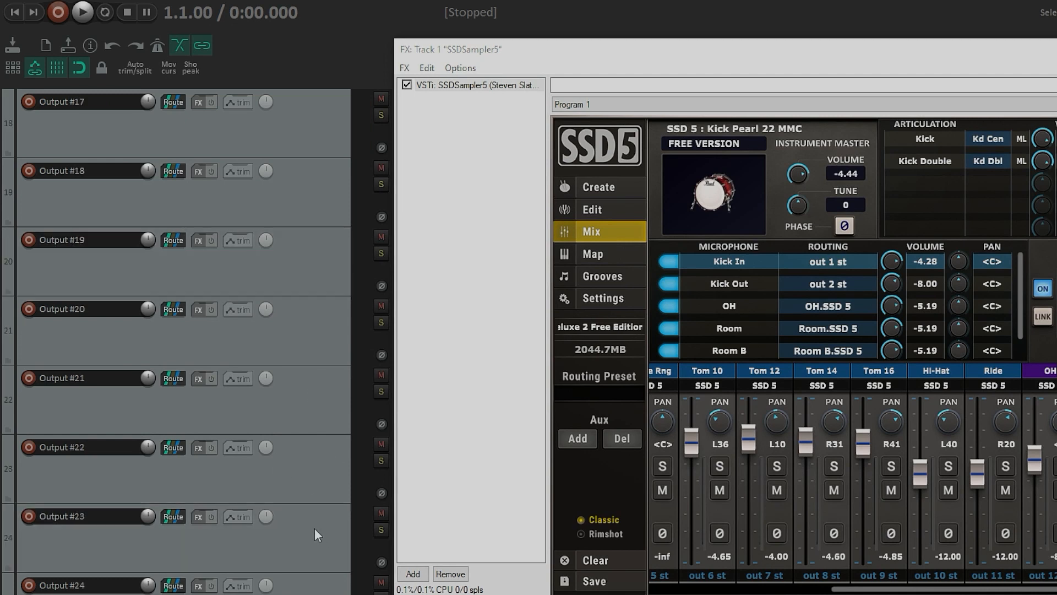
{"action": "scroll", "coordinate": [313, 529], "scroll_direction": "down", "scroll_amount": 3}
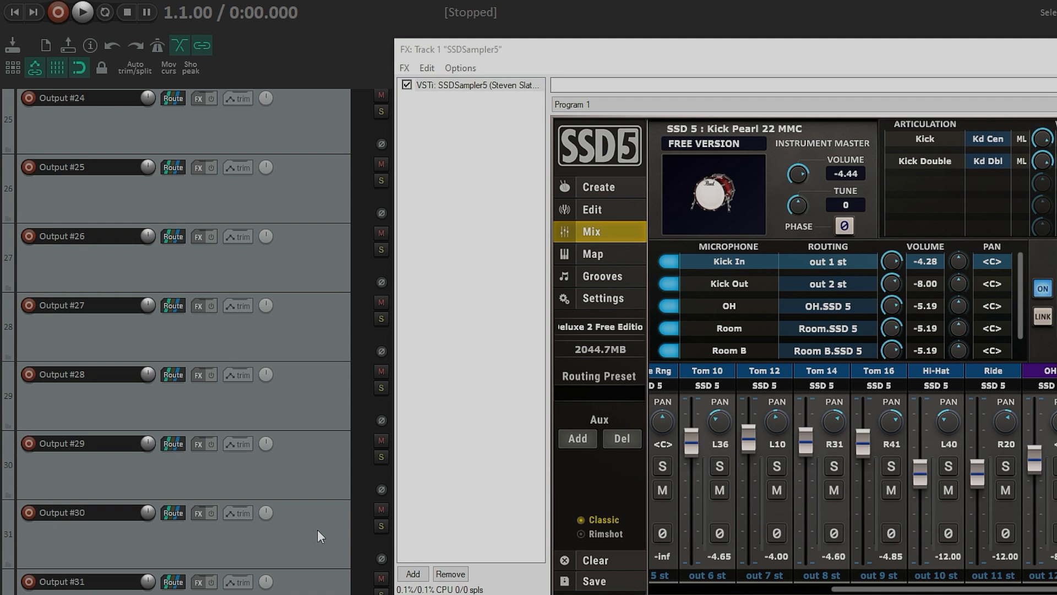
{"action": "left_click", "coordinate": [312, 587], "text": "shift"}
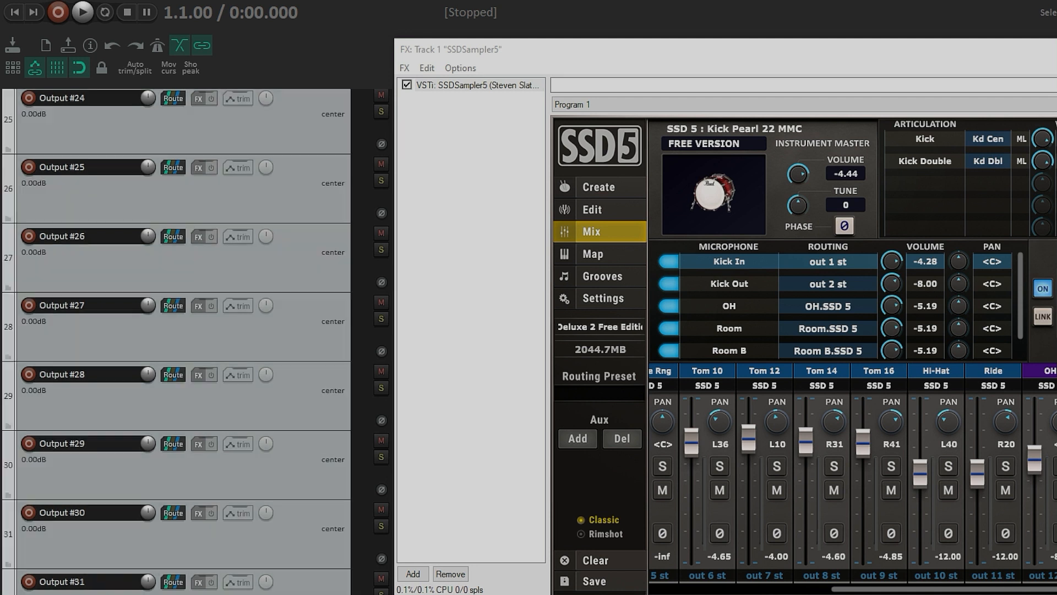
{"action": "right_click", "coordinate": [279, 292]}
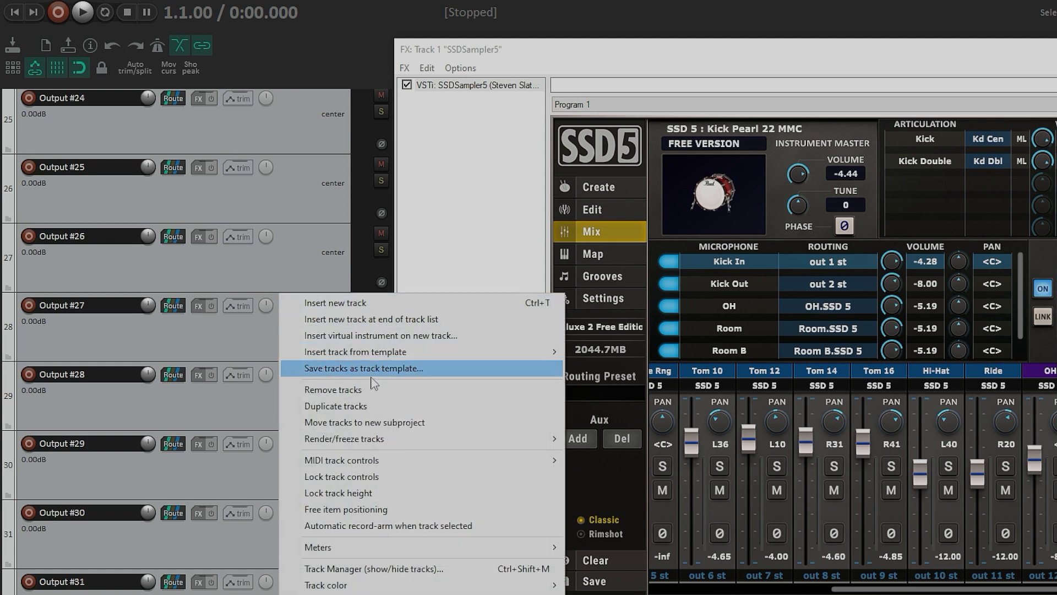
{"action": "left_click", "coordinate": [353, 389]}
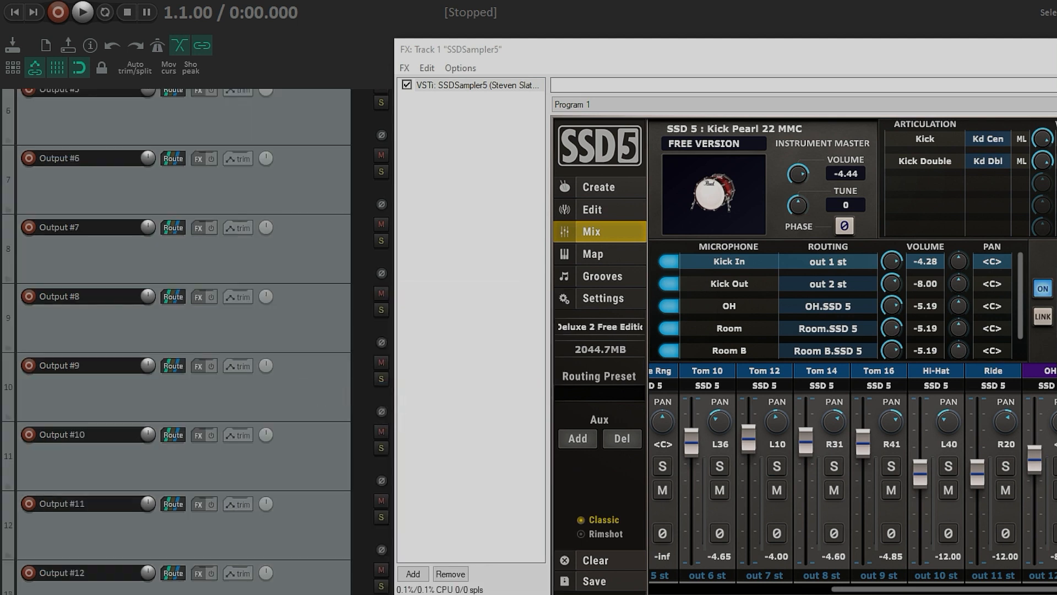
Step: Set the Output #1 and Output #2 tracks to a custom yellow track colour
{"action": "scroll", "coordinate": [184, 341], "scroll_direction": "down", "scroll_amount": 2}
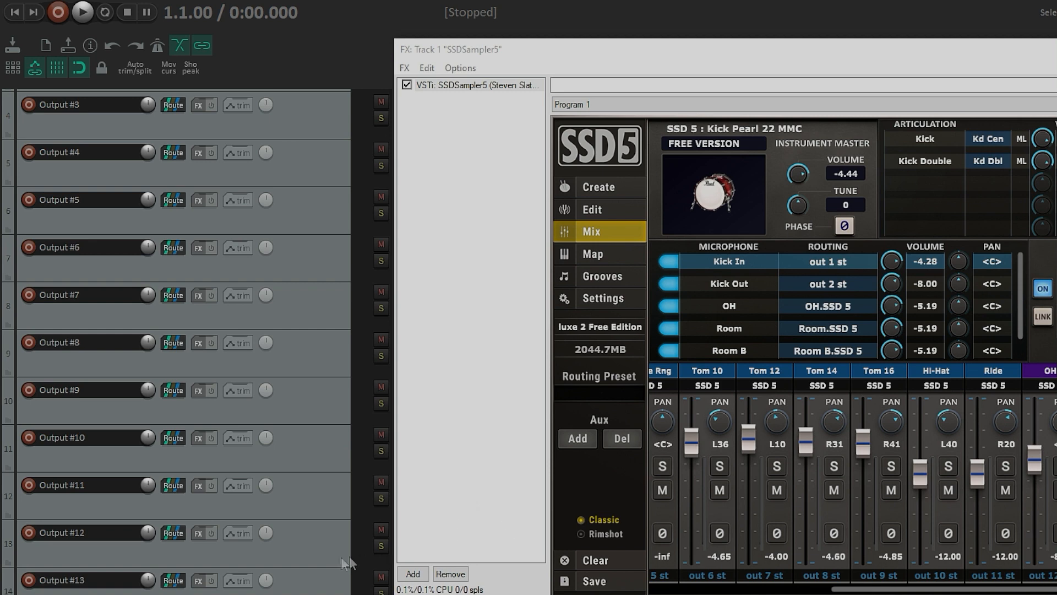
{"action": "scroll", "coordinate": [336, 556], "scroll_direction": "up", "scroll_amount": 3}
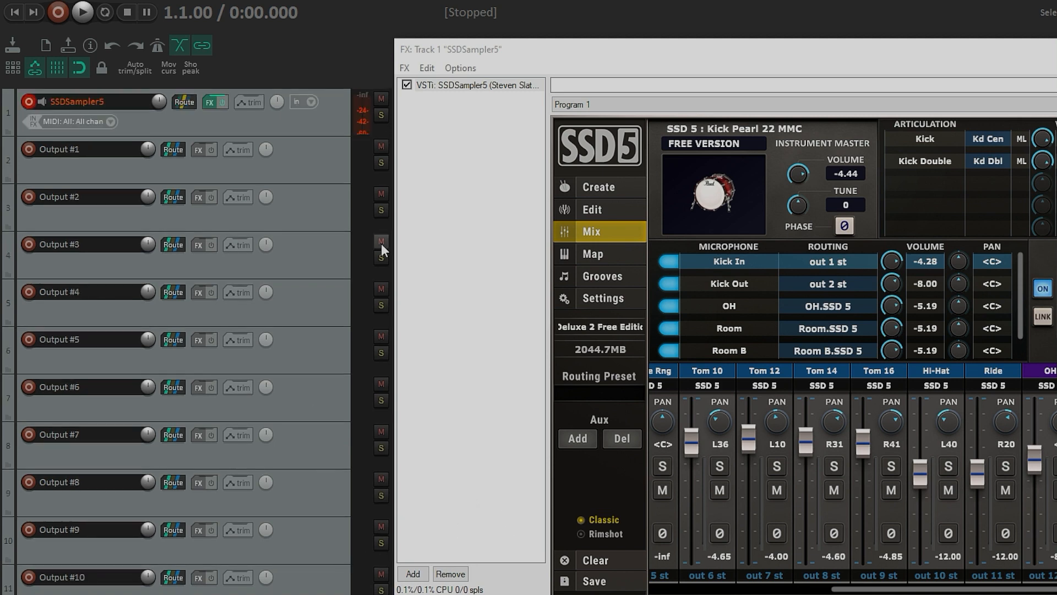
{"action": "left_click_drag", "start_coordinate": [842, 585], "coordinate": [618, 591]}
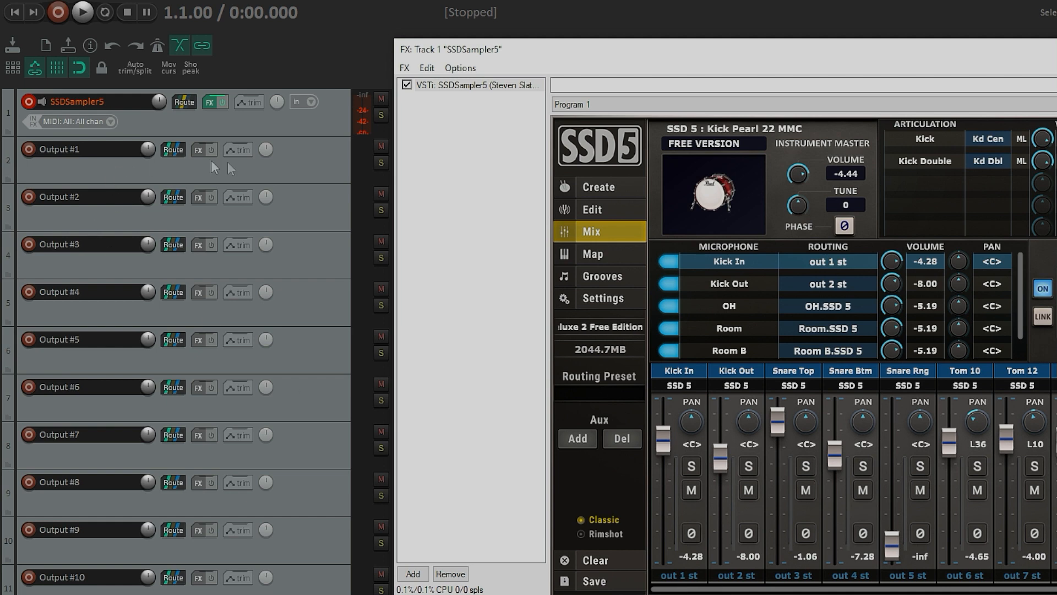
{"action": "left_click", "coordinate": [312, 165]}
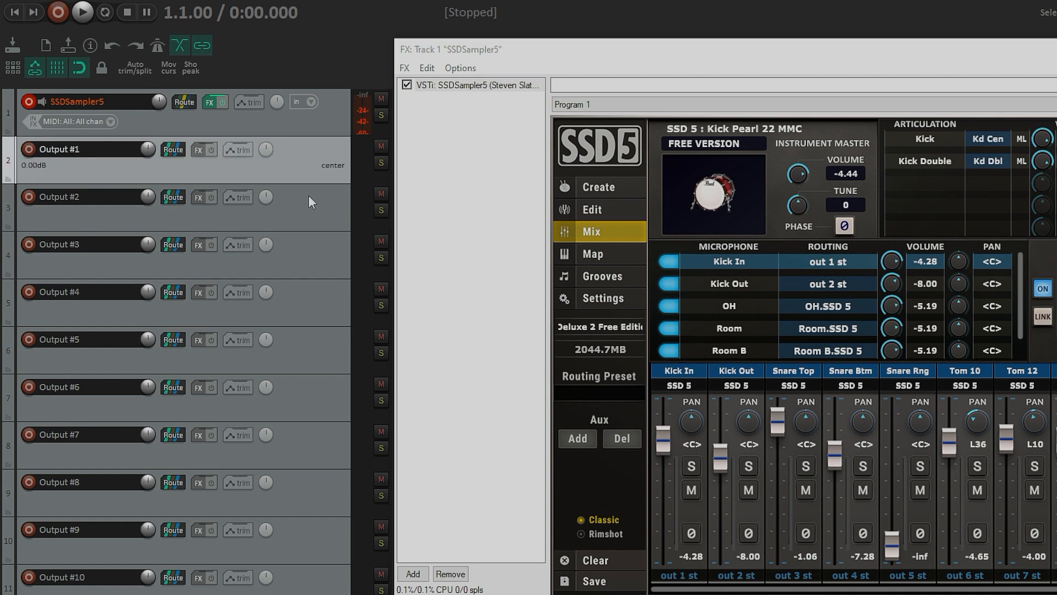
{"action": "left_click", "coordinate": [306, 195], "text": "shift"}
{"action": "right_click", "coordinate": [298, 168]}
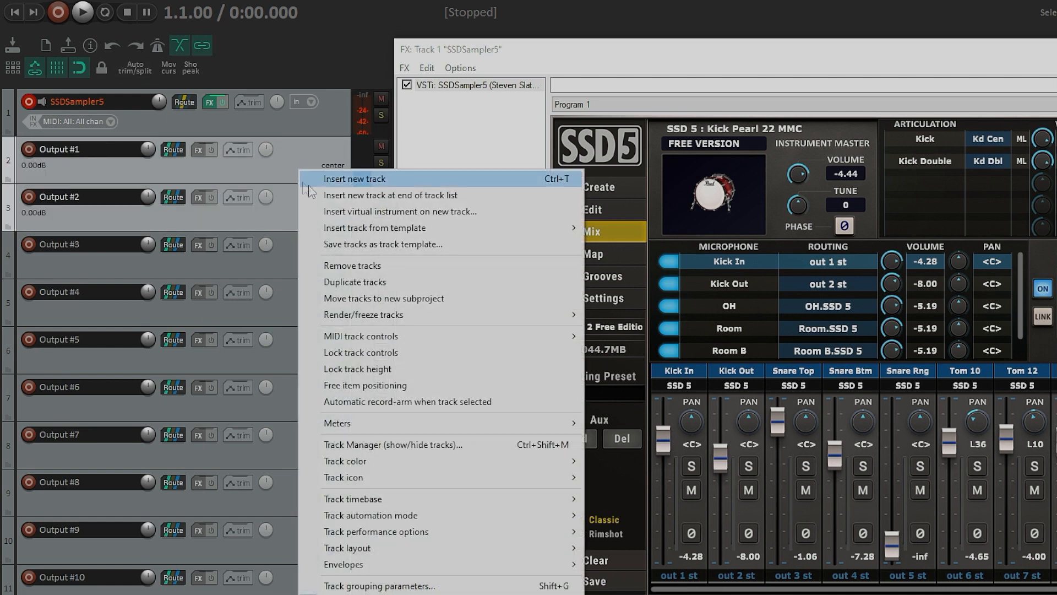
{"action": "mouse_move", "coordinate": [505, 472]}
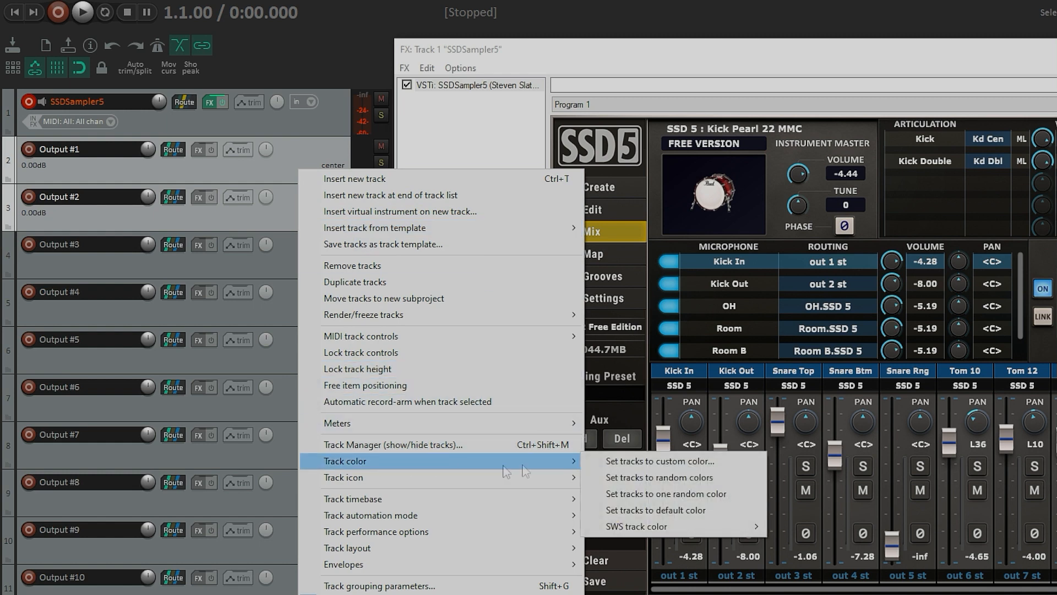
{"action": "left_click", "coordinate": [625, 465]}
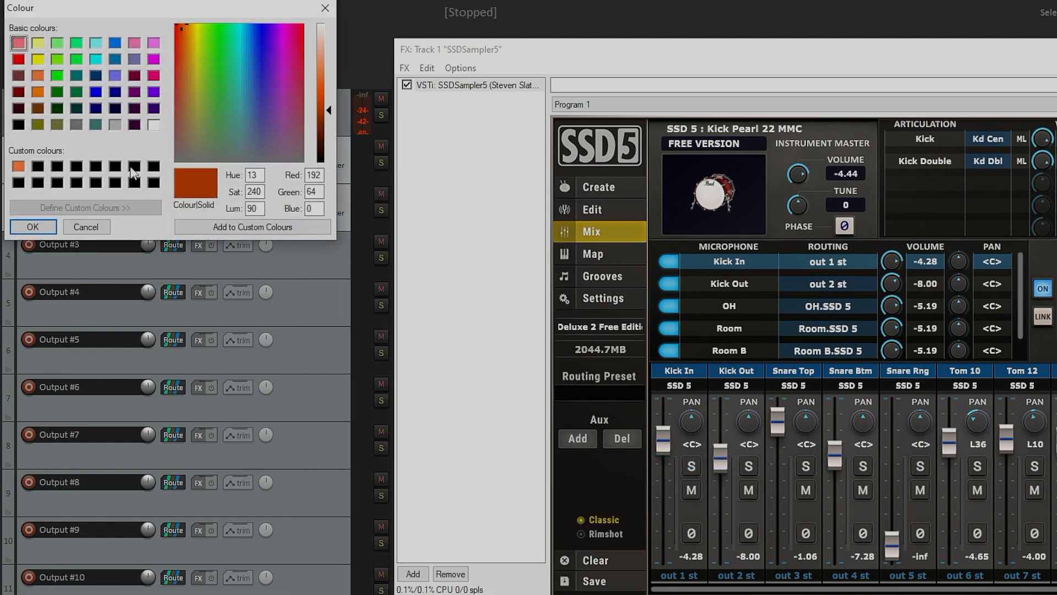
{"action": "left_click", "coordinate": [37, 59]}
{"action": "left_click", "coordinate": [33, 226]}
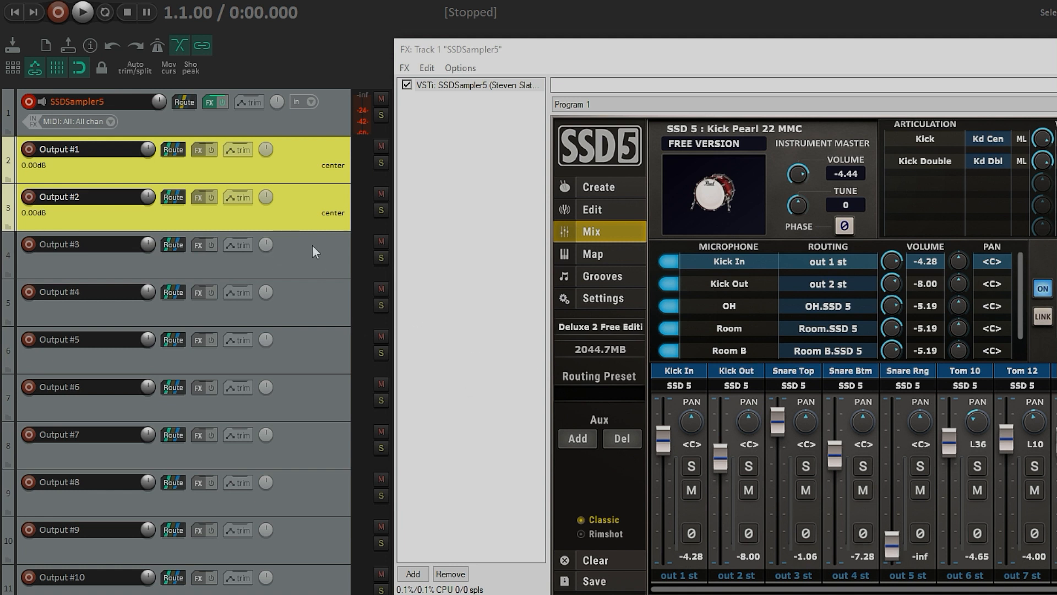
Step: Set the Output #3, Output #4 and Output #5 tracks to a custom orange track colour
{"action": "left_click", "coordinate": [302, 257]}
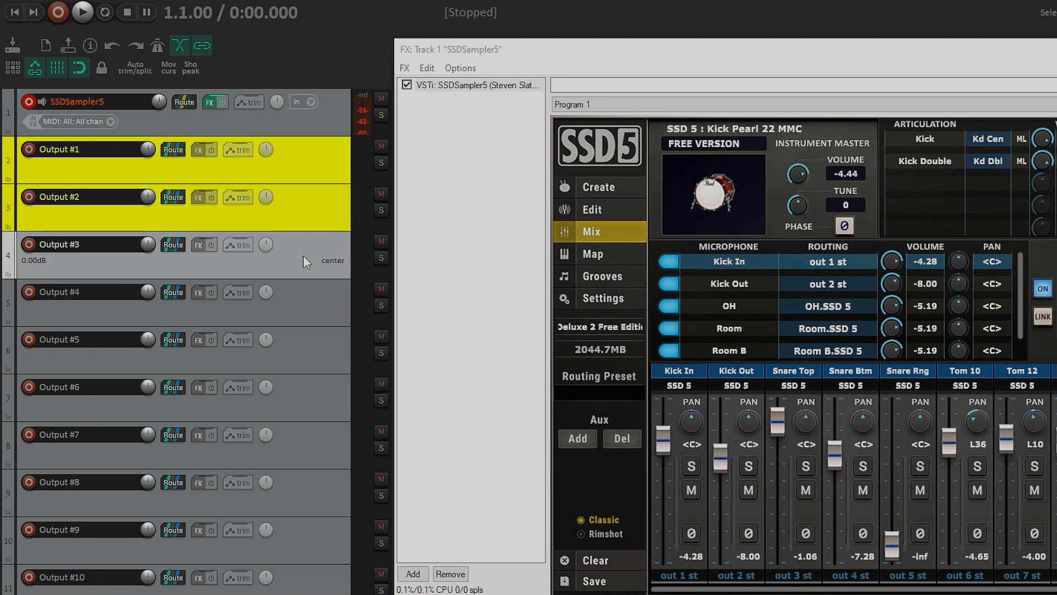
{"action": "left_click", "coordinate": [306, 297], "text": "shift"}
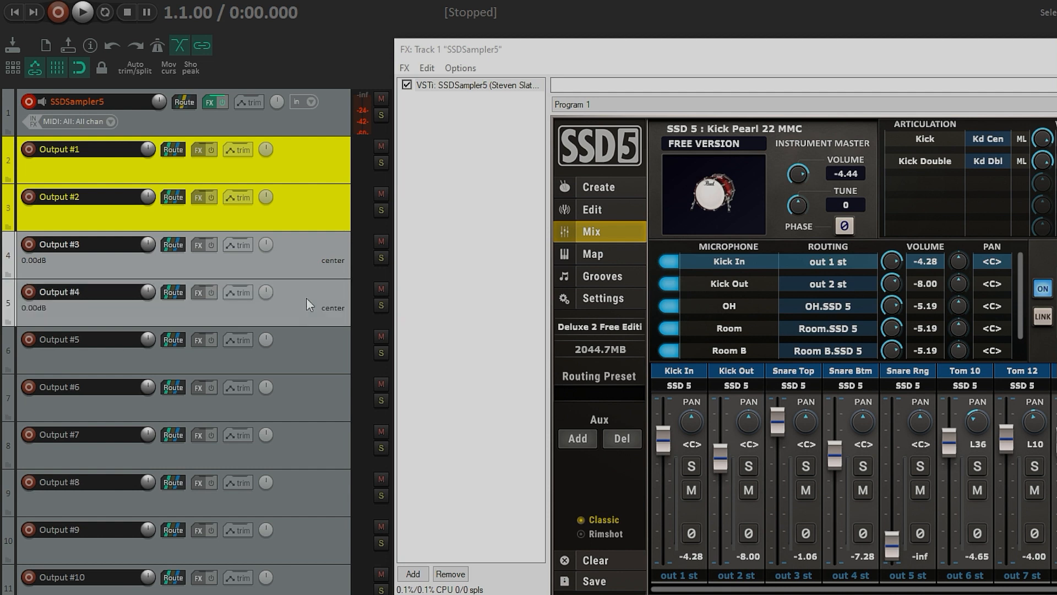
{"action": "left_click", "coordinate": [318, 349], "text": "shift"}
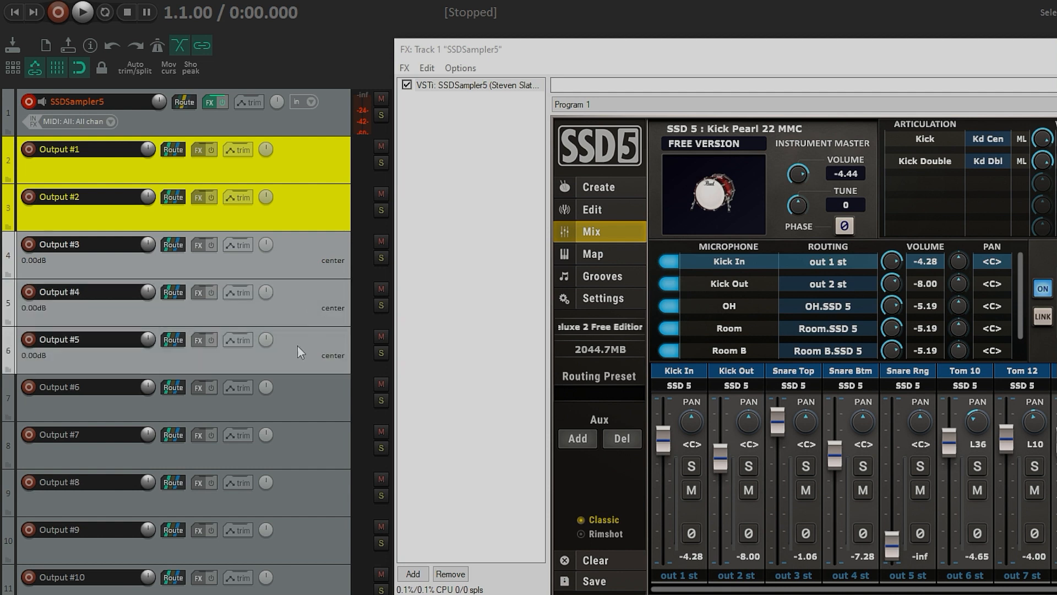
{"action": "right_click", "coordinate": [297, 345]}
{"action": "mouse_move", "coordinate": [396, 593]}
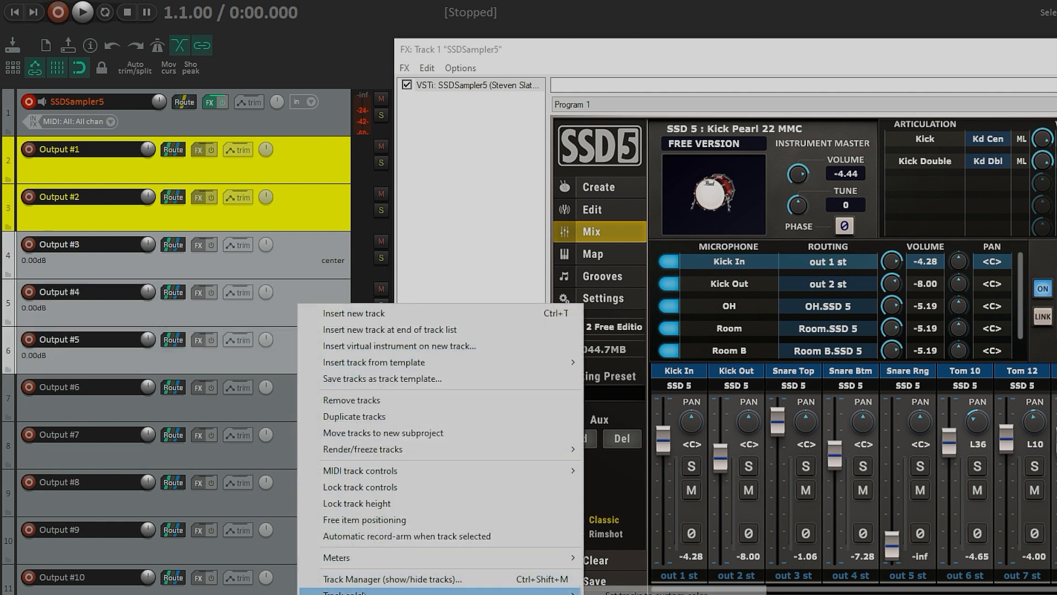
{"action": "left_click", "coordinate": [623, 592]}
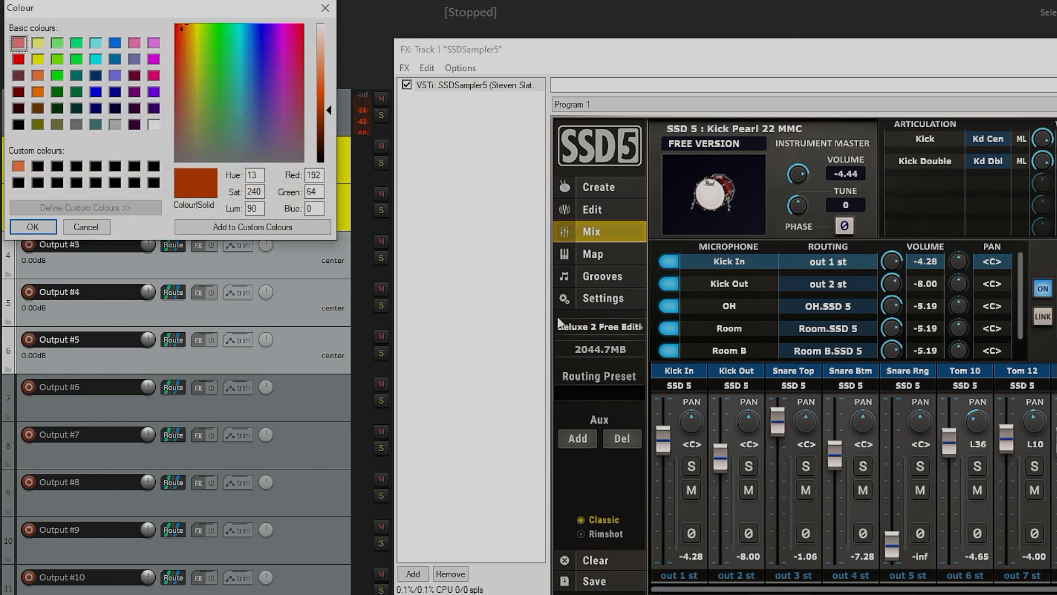
{"action": "left_click", "coordinate": [38, 76]}
{"action": "left_click", "coordinate": [33, 227]}
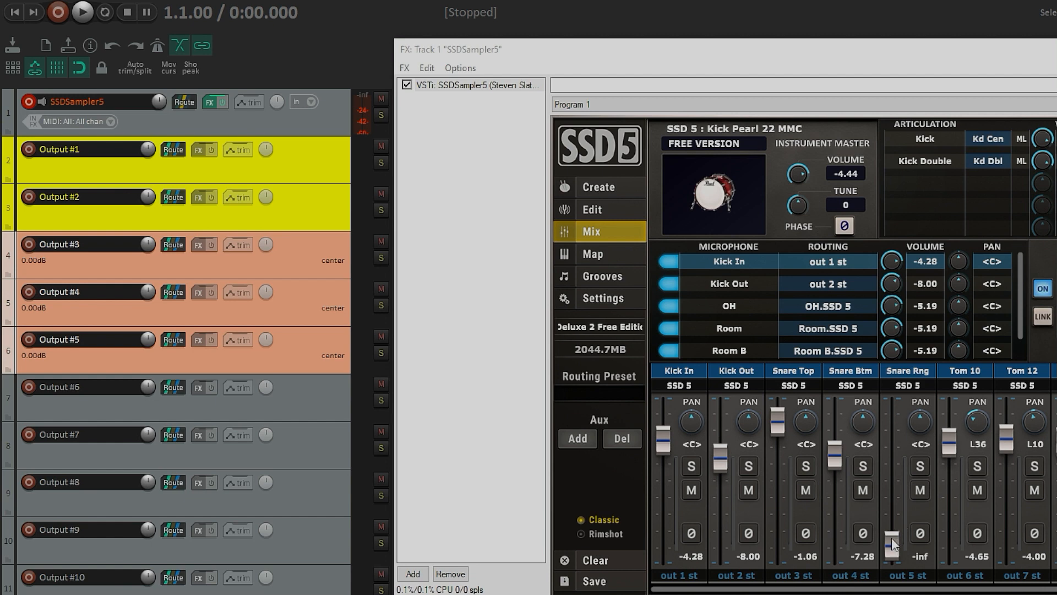
Step: Raise the Snare Rng channel fader in the SSD5 mixer to about -21.5 dB
{"action": "left_click_drag", "start_coordinate": [892, 538], "coordinate": [892, 475]}
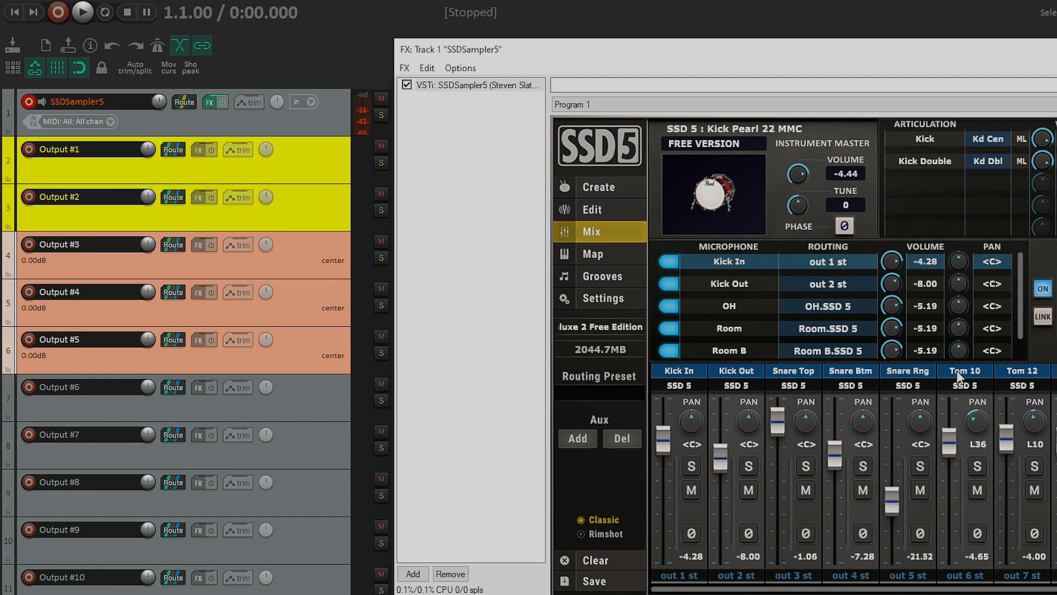
{"action": "scroll", "coordinate": [936, 402], "scroll_direction": "right", "scroll_amount": 3}
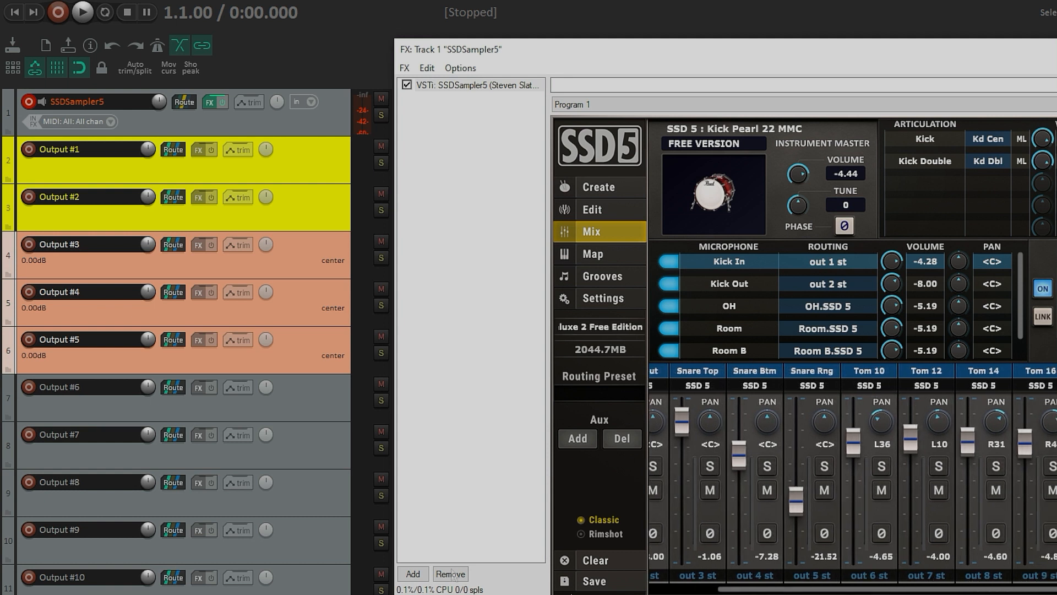
Step: Set the Output #6 to Output #9 tracks to a custom yellow track colour
{"action": "left_click", "coordinate": [290, 409]}
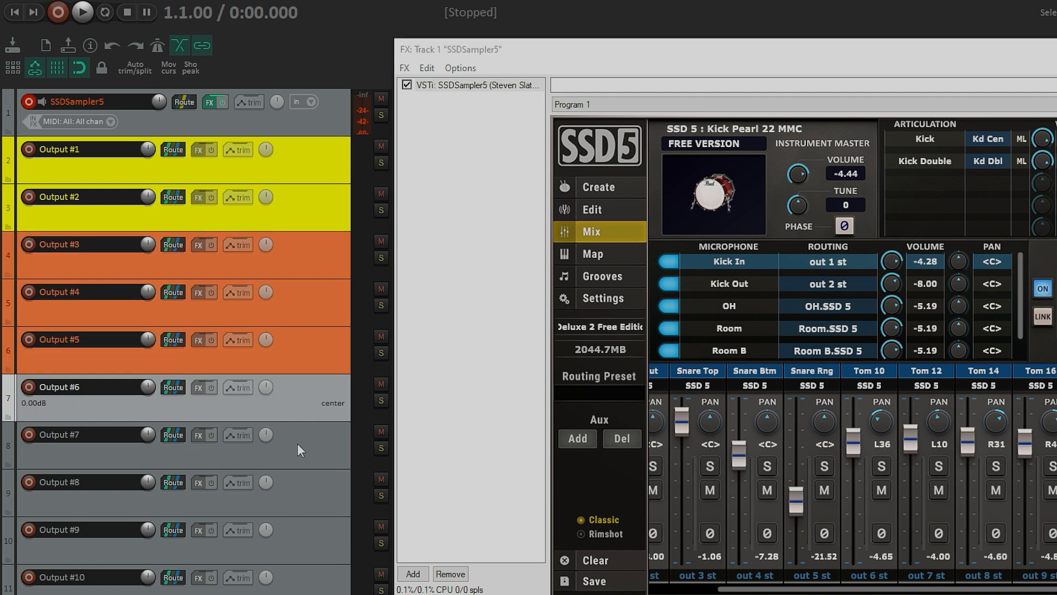
{"action": "left_click_drag", "start_coordinate": [296, 442], "coordinate": [306, 527]}
{"action": "right_click", "coordinate": [295, 493]}
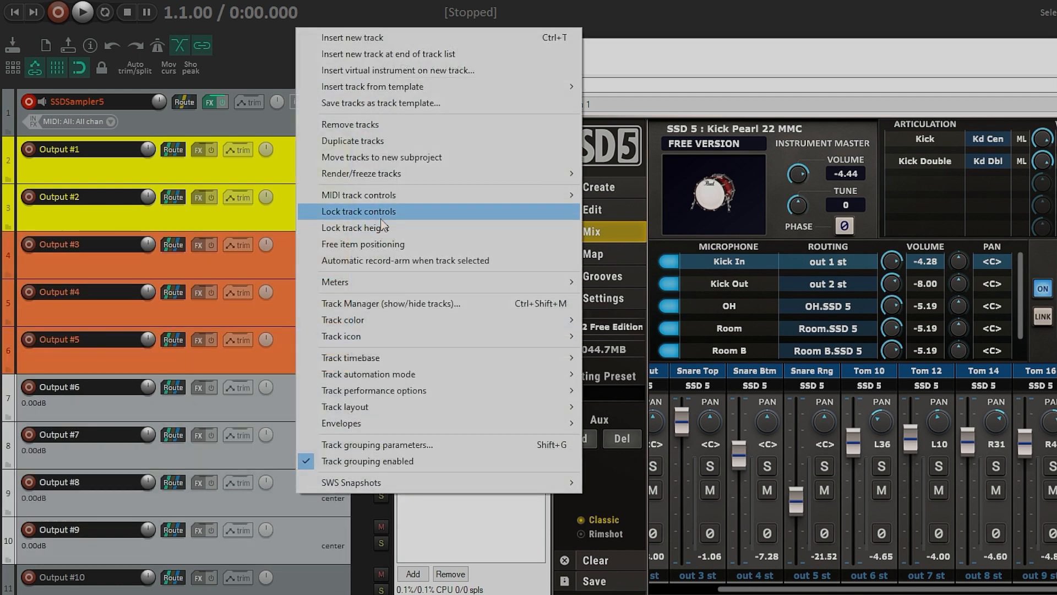
{"action": "mouse_move", "coordinate": [429, 320]}
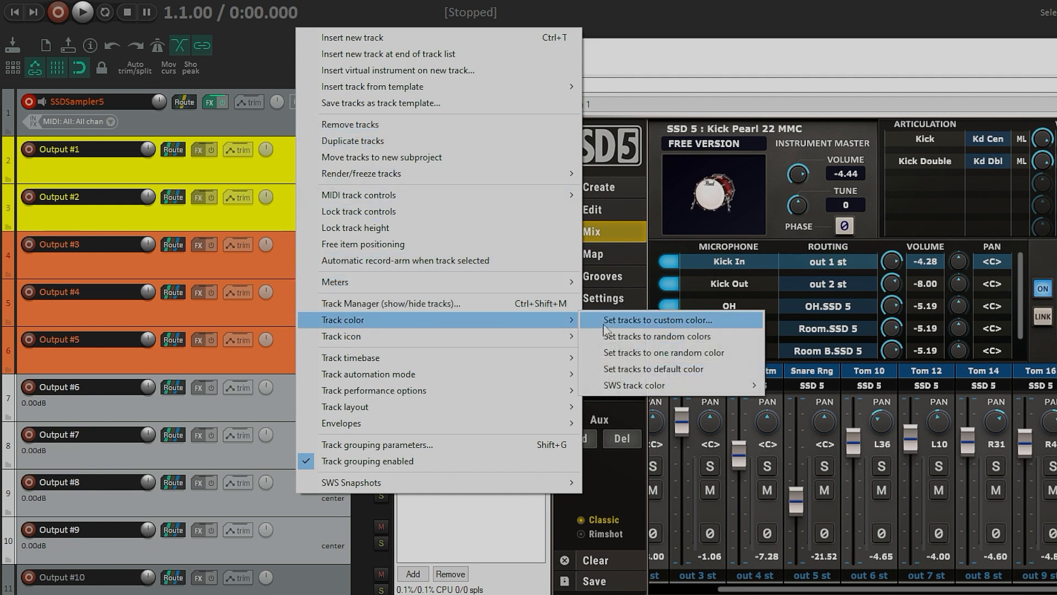
{"action": "left_click", "coordinate": [638, 320]}
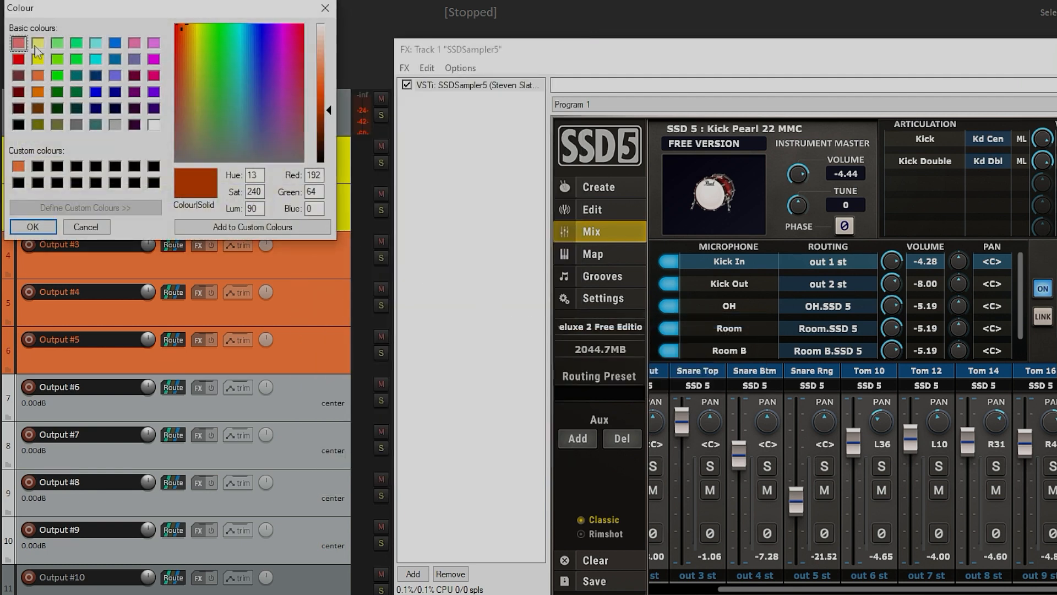
{"action": "left_click", "coordinate": [37, 46]}
{"action": "left_click", "coordinate": [37, 59]}
{"action": "left_click", "coordinate": [32, 227]}
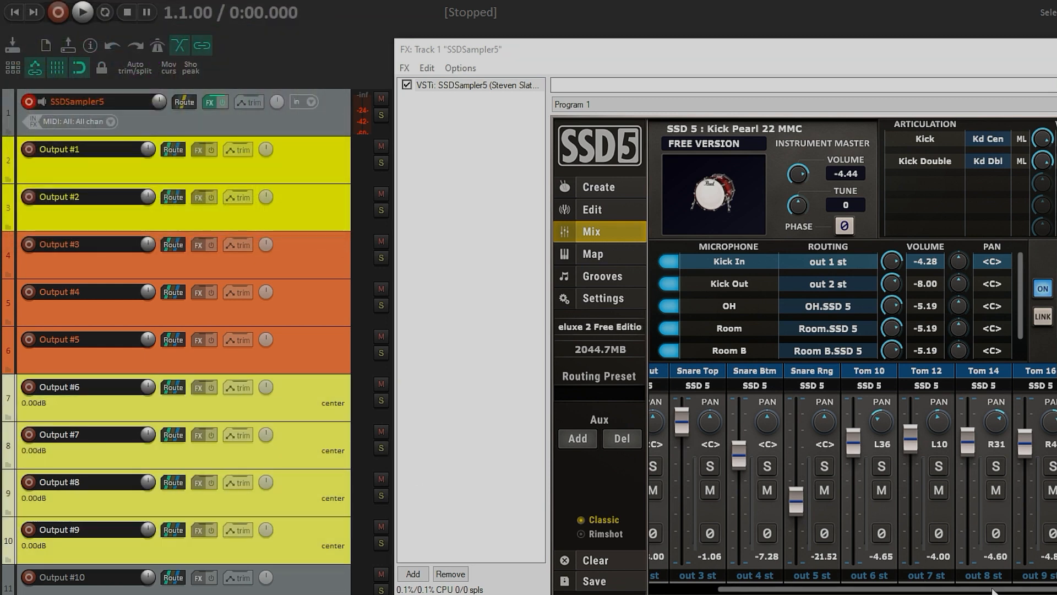
Step: Preview the tom drums in SSD5 and watch which output tracks receive their signal
{"action": "left_click", "coordinate": [318, 591]}
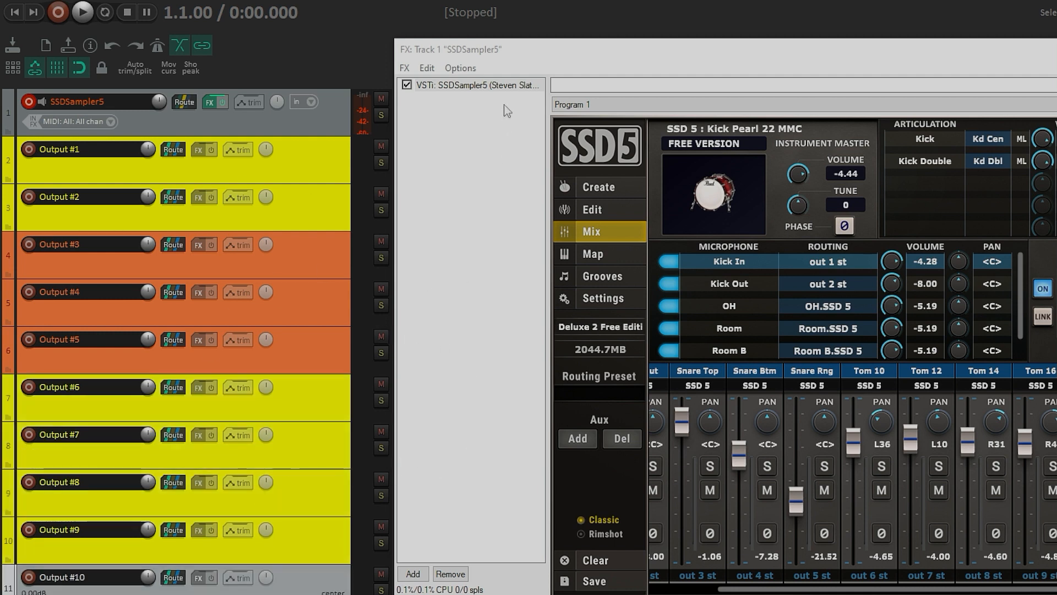
{"action": "left_click_drag", "start_coordinate": [522, 63], "coordinate": [667, 114]}
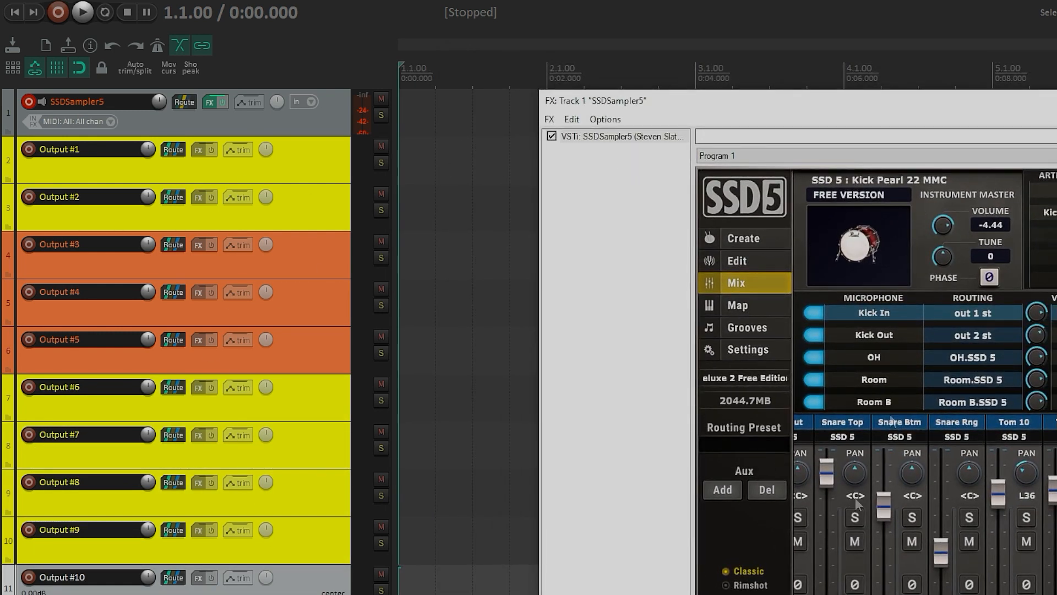
{"action": "scroll", "coordinate": [839, 585], "scroll_direction": "up", "scroll_amount": 2}
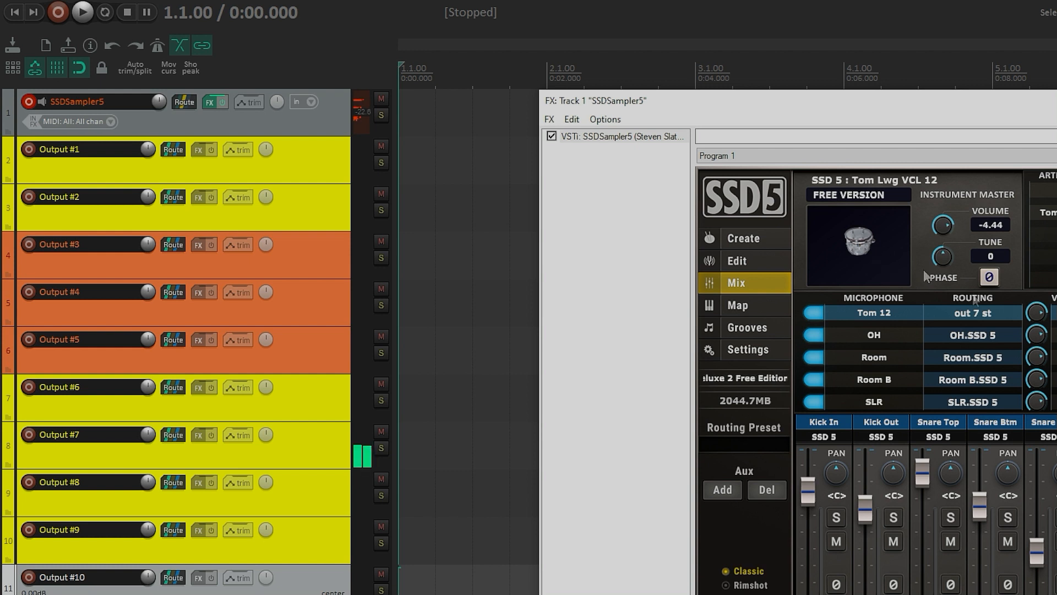
{"action": "left_click", "coordinate": [851, 251]}
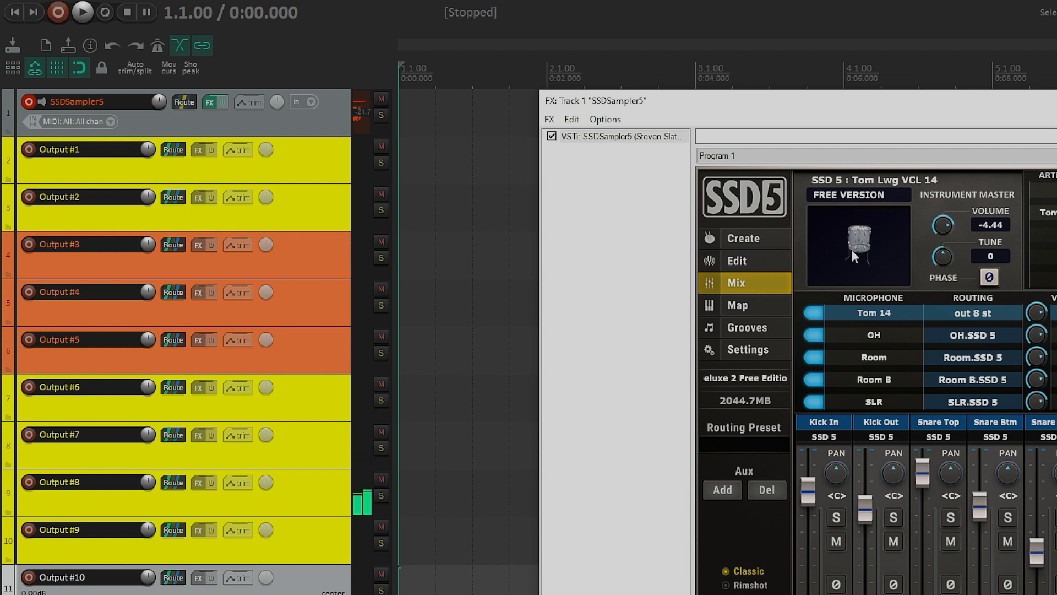
{"action": "left_click", "coordinate": [857, 239]}
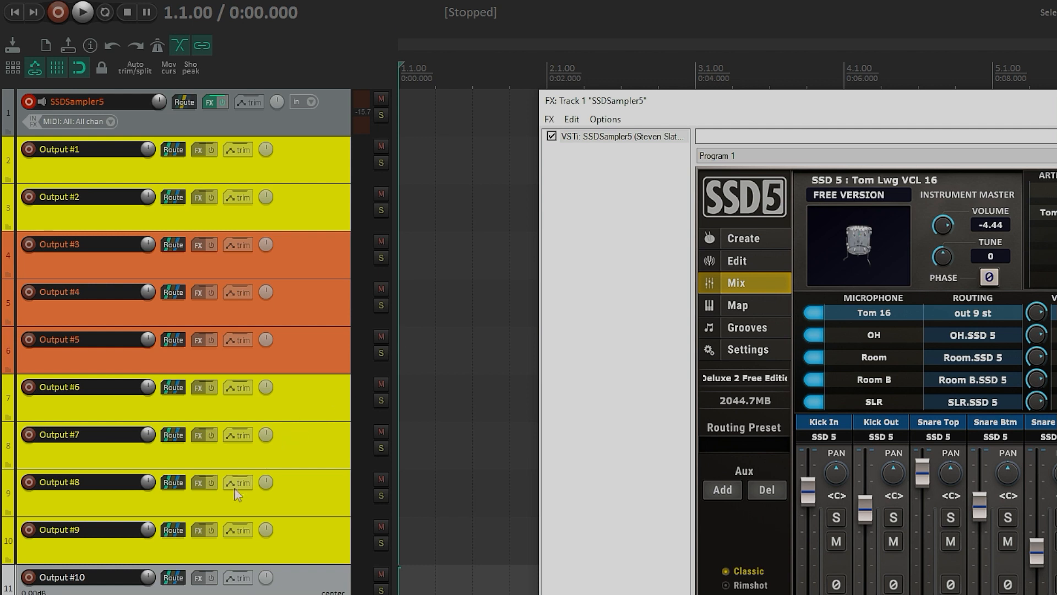
Step: Set the track icon of Output #1 and Output #2 to kick.png from the track icons folder
{"action": "left_click", "coordinate": [315, 166]}
{"action": "key", "text": "Menu"}
{"action": "left_click", "coordinate": [321, 203], "text": "ctrl"}
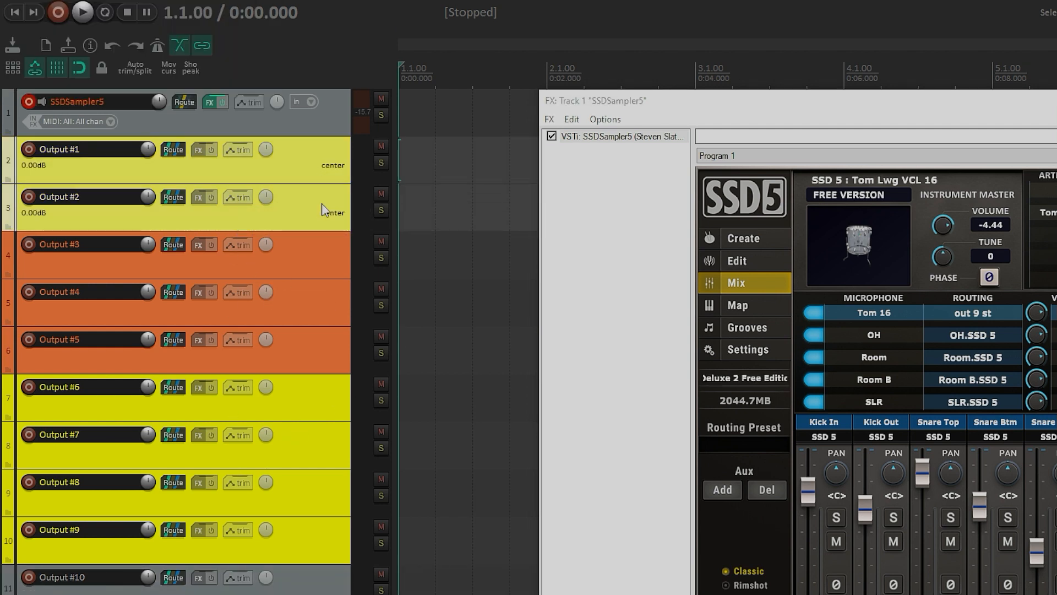
{"action": "right_click", "coordinate": [305, 204]}
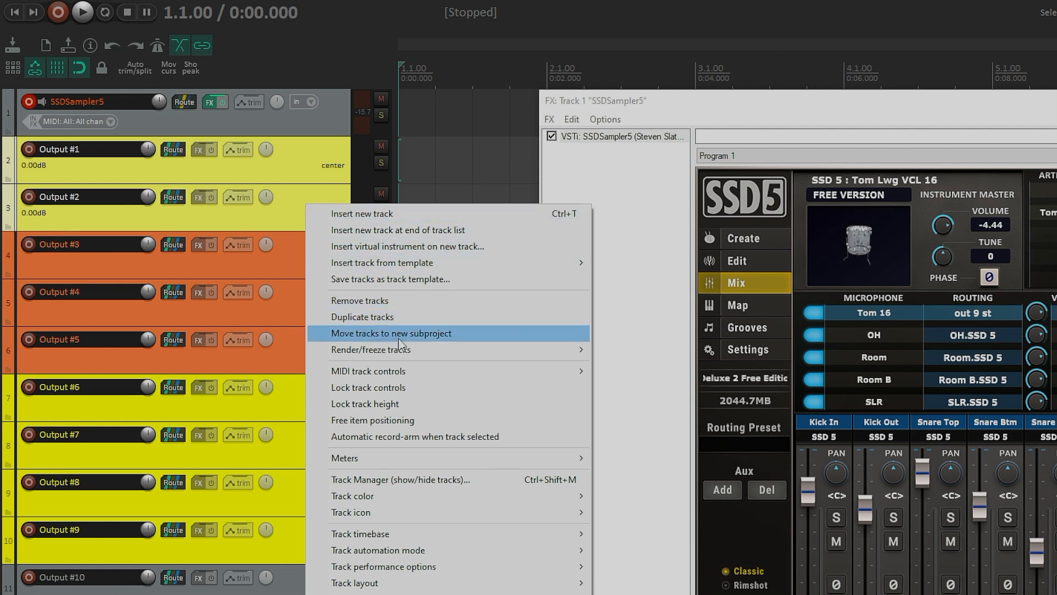
{"action": "mouse_move", "coordinate": [472, 512]}
{"action": "left_click", "coordinate": [633, 575]}
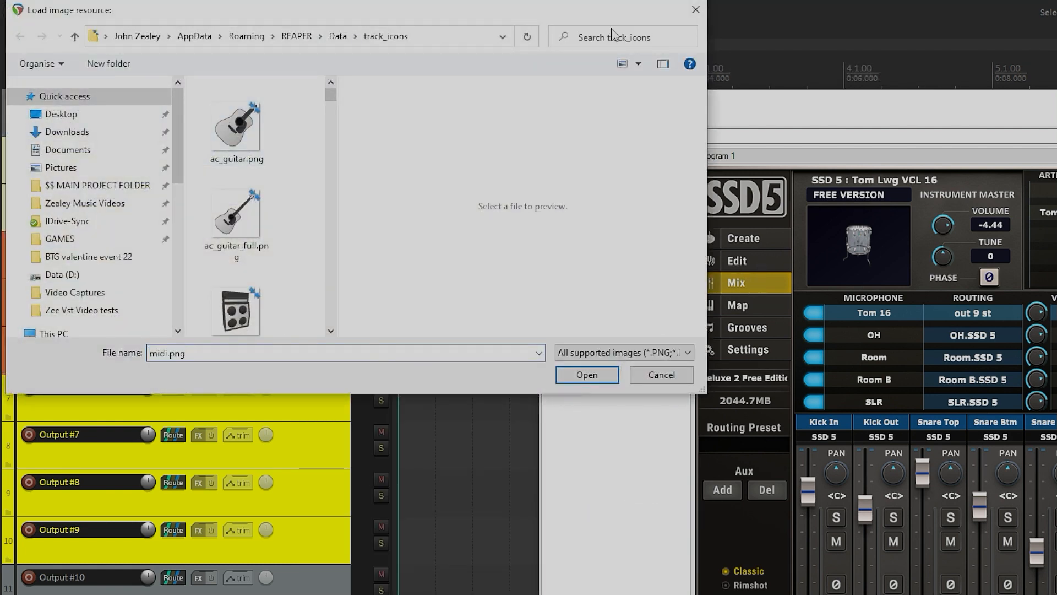
{"action": "left_click", "coordinate": [611, 35]}
{"action": "type", "text": "kick"}
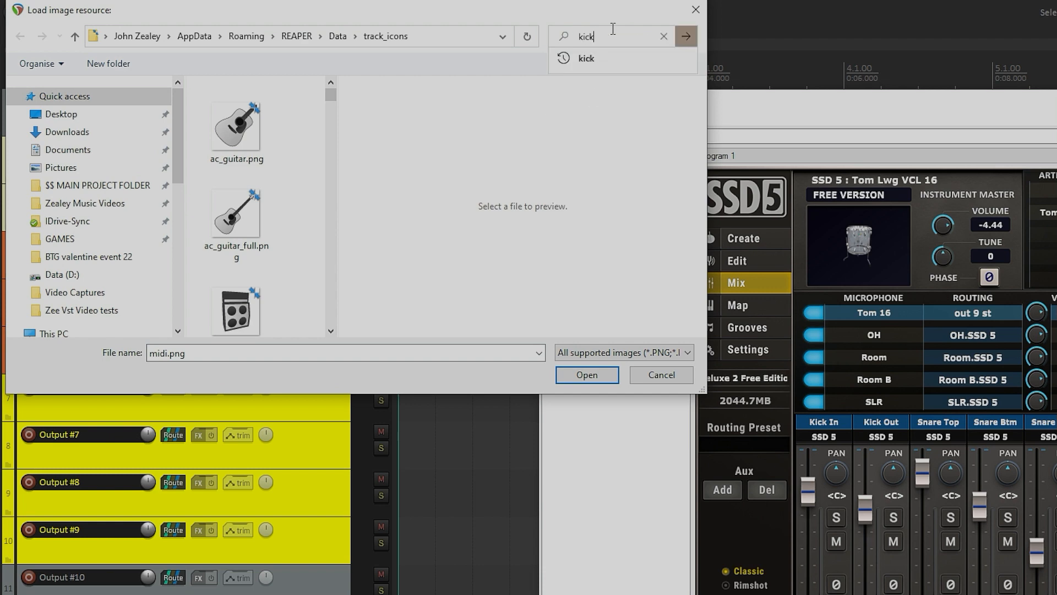
{"action": "key", "text": "Return"}
{"action": "left_click", "coordinate": [242, 129]}
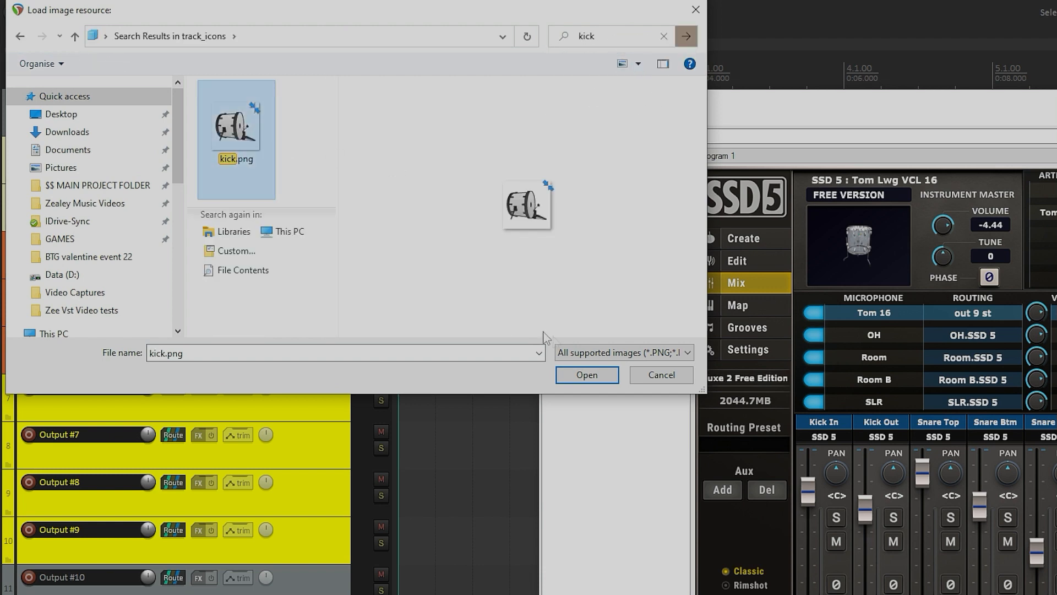
{"action": "left_click", "coordinate": [587, 374]}
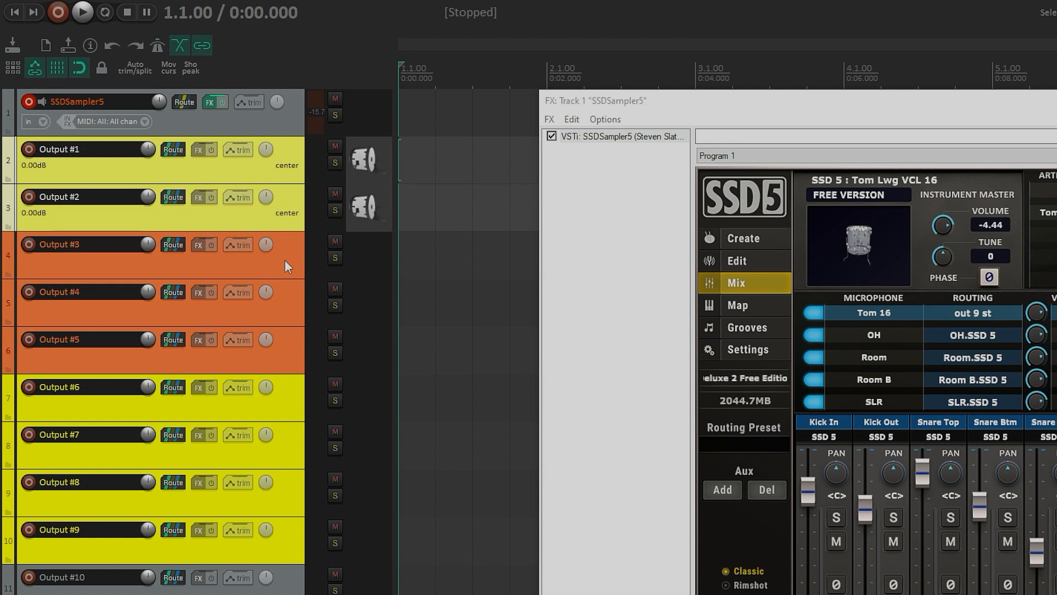
Step: Rename the Output #1 and Output #2 tracks to Kick In and Kick Out
{"action": "double_click", "coordinate": [46, 149]}
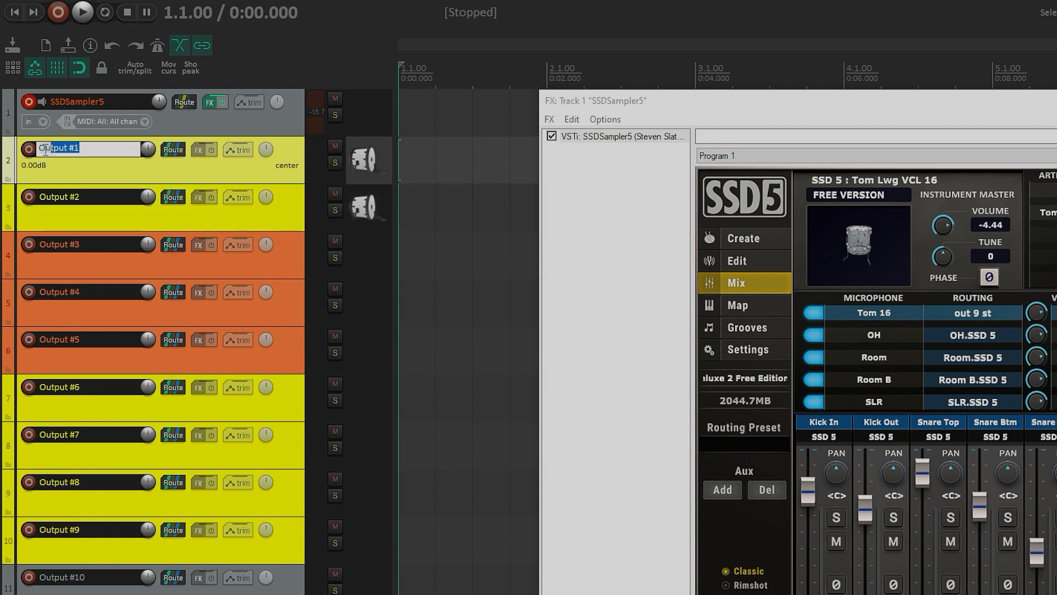
{"action": "type", "text": "?Kick"}
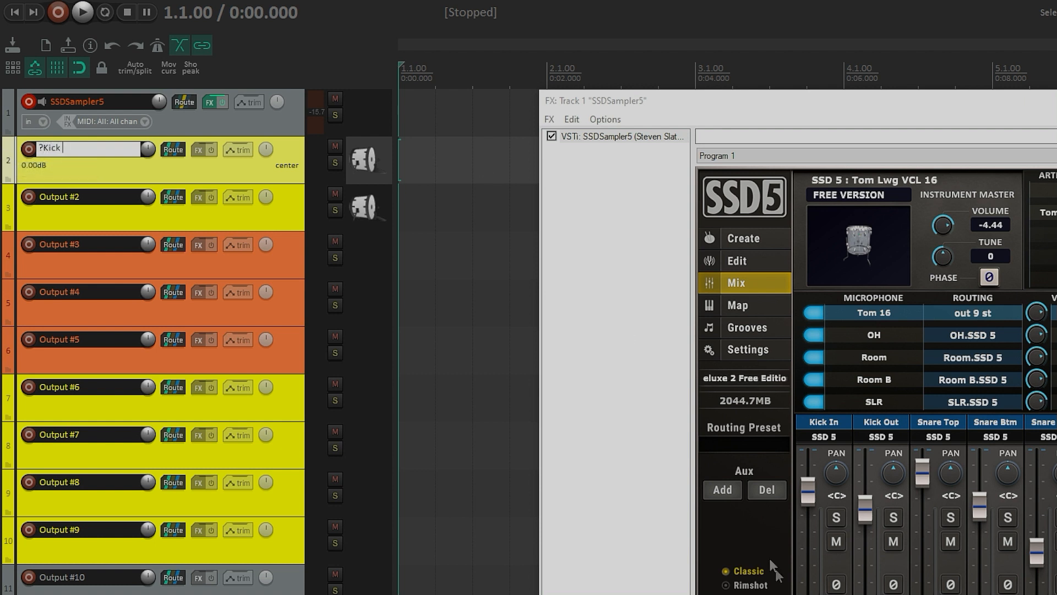
{"action": "key", "text": "BackSpace"}
{"action": "key", "text": "BackSpace"}
{"action": "key", "text": "BackSpace"}
{"action": "key", "text": "BackSpace"}
{"action": "key", "text": "BackSpace"}
{"action": "key", "text": "BackSpace"}
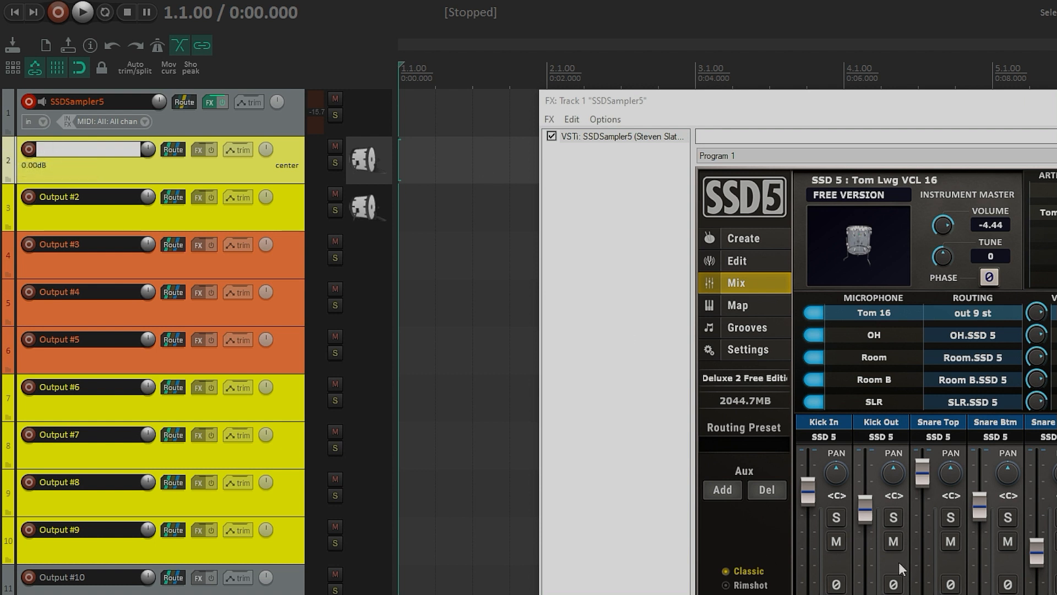
{"action": "type", "text": "Kick In"}
{"action": "key", "text": "Return"}
{"action": "double_click", "coordinate": [56, 197]}
{"action": "type", "text": "Kick Out"}
{"action": "key", "text": "Return"}
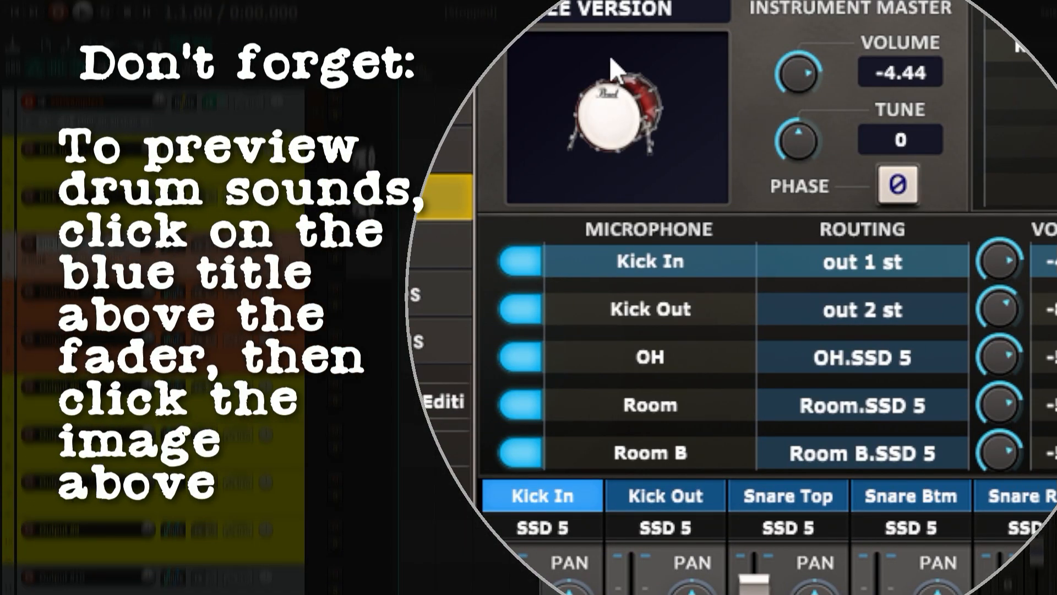
Step: Rename the Output #3, #4 and #5 tracks to Snare Top, Snare Btm and Snare Ring
{"action": "double_click", "coordinate": [62, 292]}
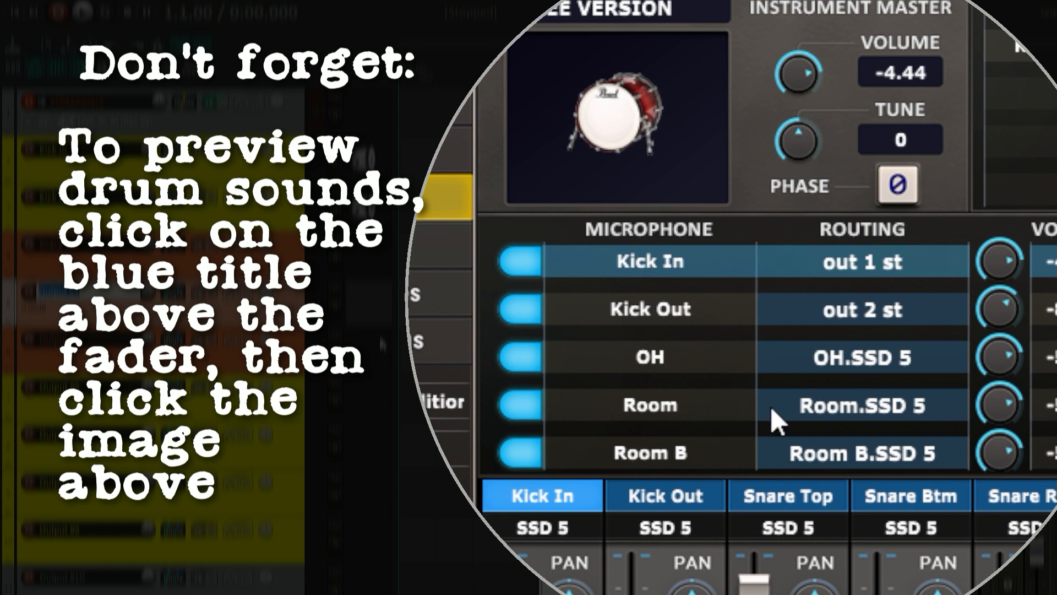
{"action": "left_click", "coordinate": [821, 495]}
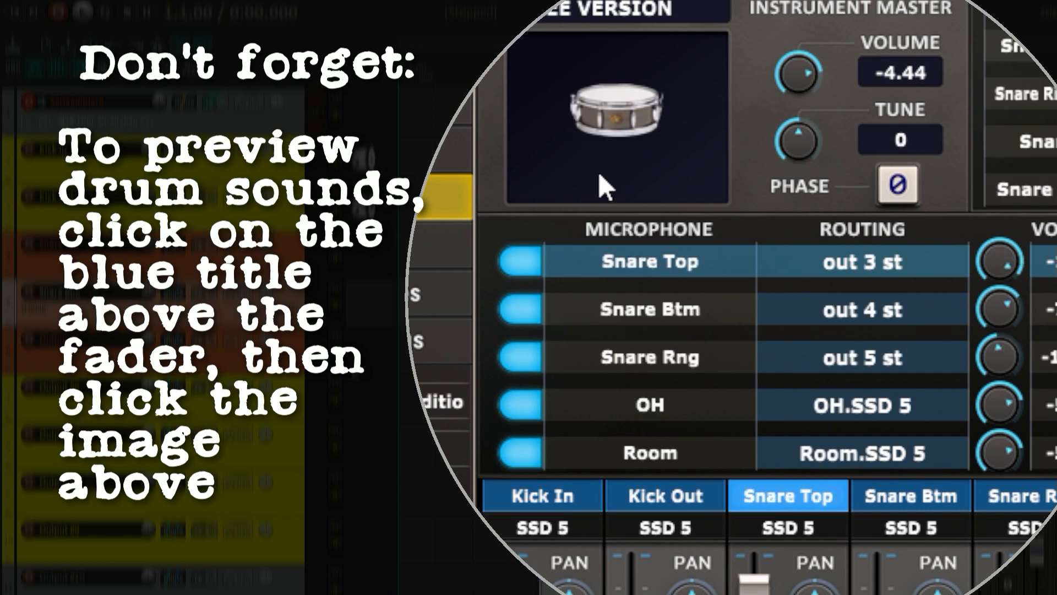
{"action": "type", "text": "Snare Rin"}
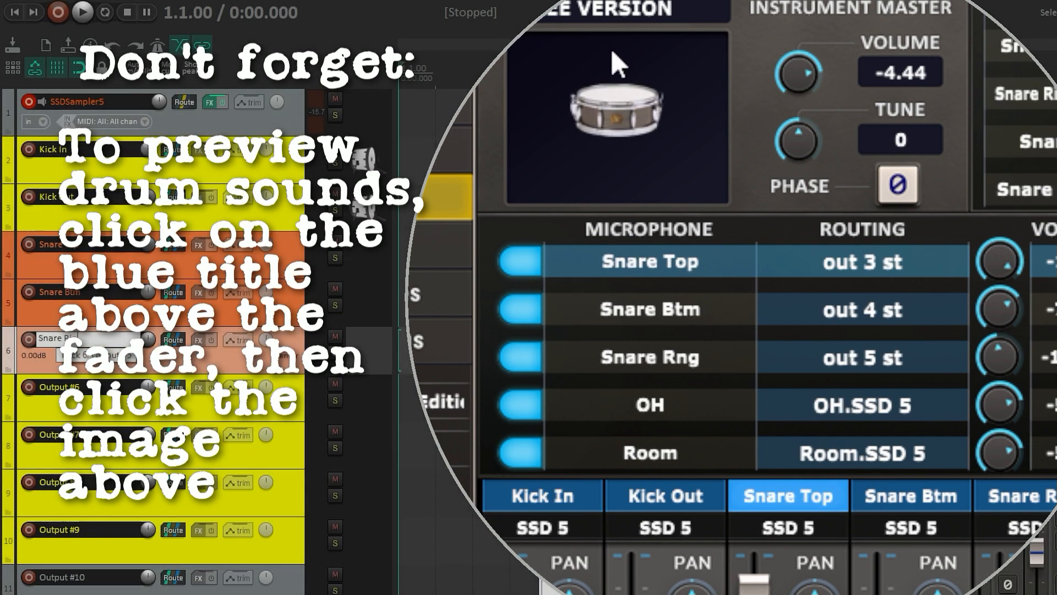
{"action": "type", "text": "g"}
{"action": "key", "text": "Return"}
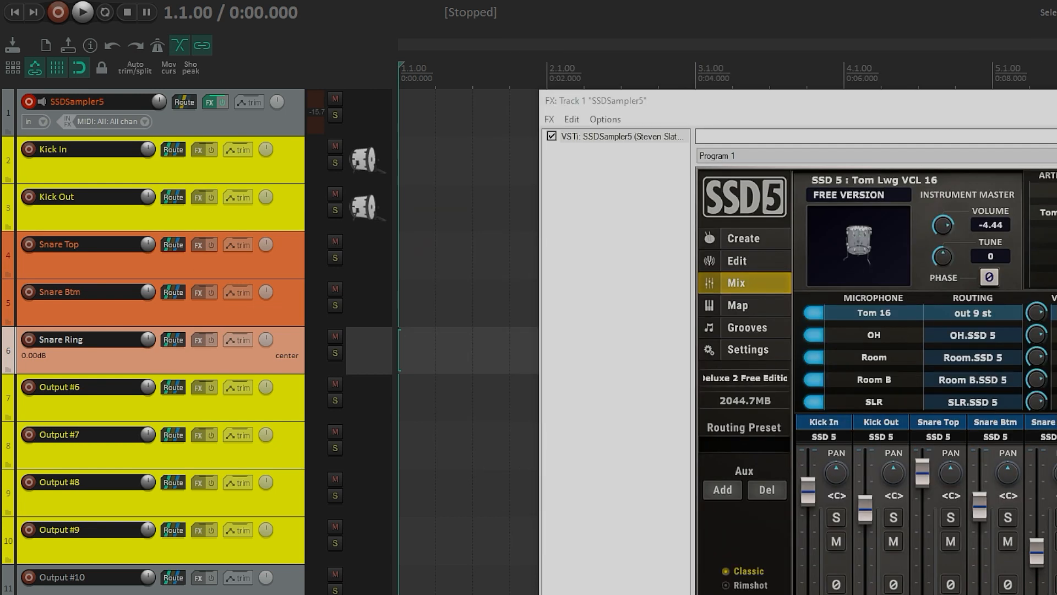
Step: Preview the snare in SSD5 and raise the Snare Rng channel fader
{"action": "left_click", "coordinate": [1048, 427]}
{"action": "left_click", "coordinate": [856, 239]}
{"action": "left_click", "coordinate": [856, 229]}
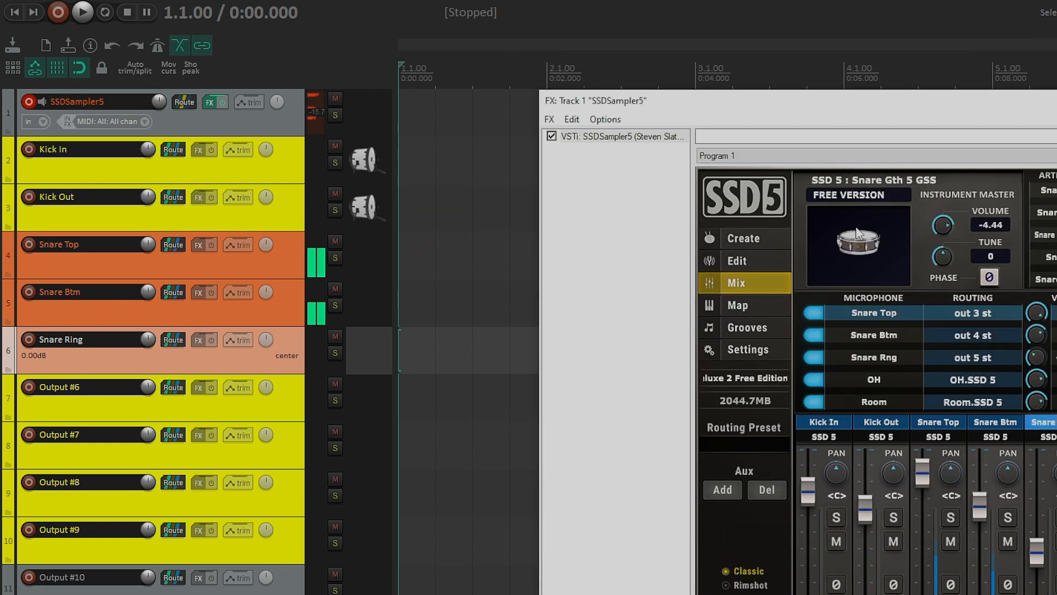
{"action": "left_click_drag", "start_coordinate": [1037, 552], "coordinate": [1037, 489]}
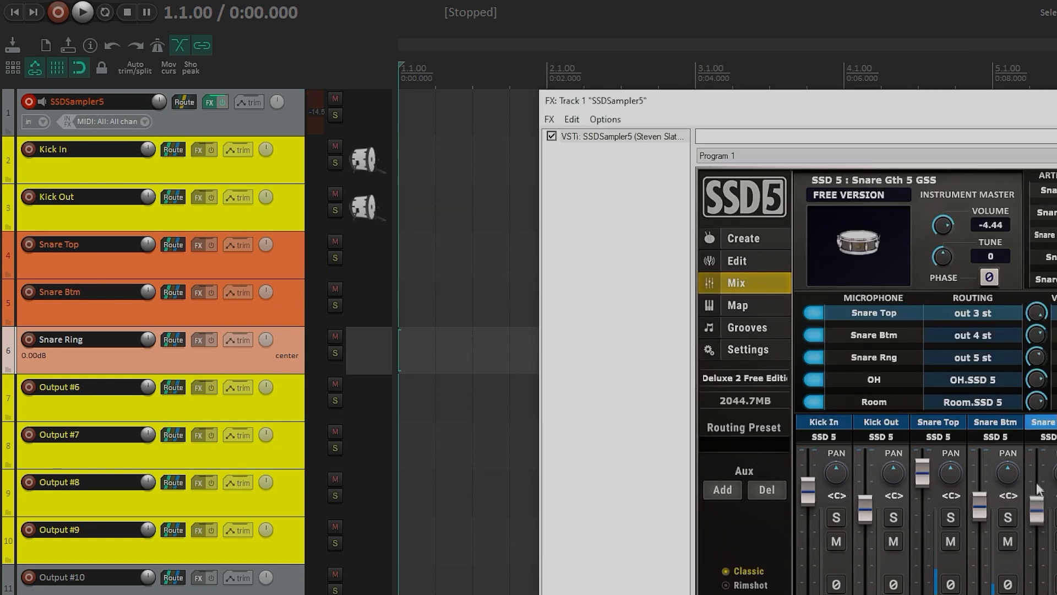
{"action": "left_click", "coordinate": [853, 251]}
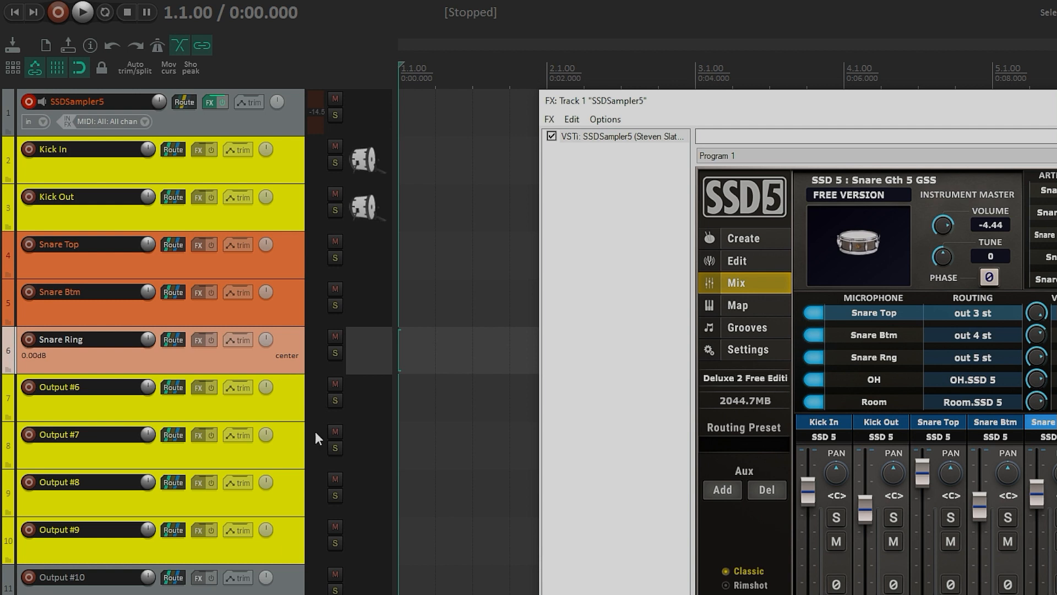
Step: Insert an empty track above Kick In and make it a folder track containing the output tracks below
{"action": "left_click", "coordinate": [261, 174]}
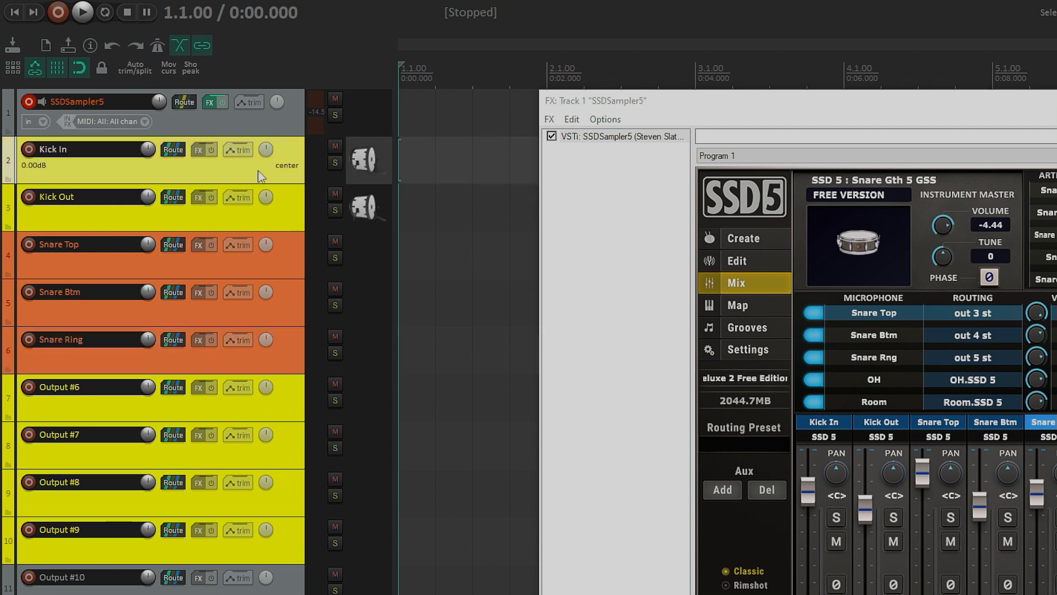
{"action": "right_click", "coordinate": [236, 176]}
{"action": "left_click", "coordinate": [253, 180]}
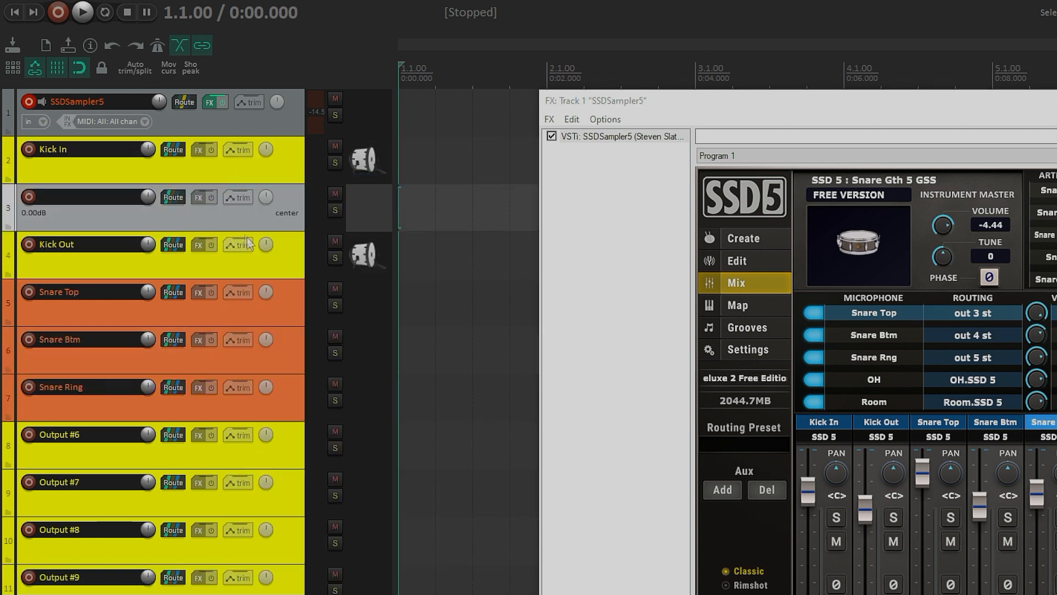
{"action": "left_click_drag", "start_coordinate": [217, 223], "coordinate": [175, 137]}
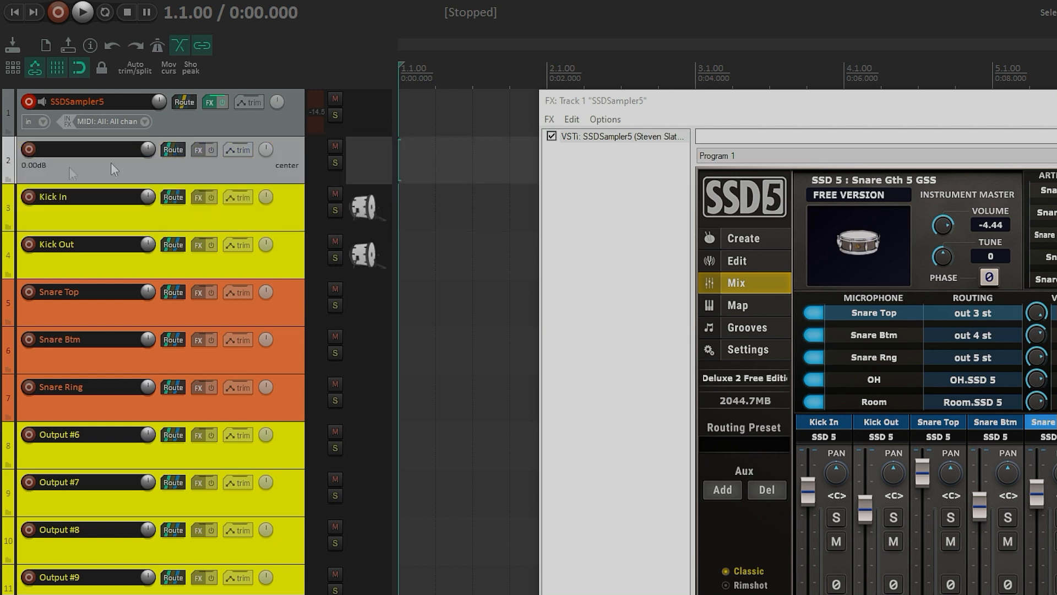
{"action": "left_click", "coordinate": [9, 180]}
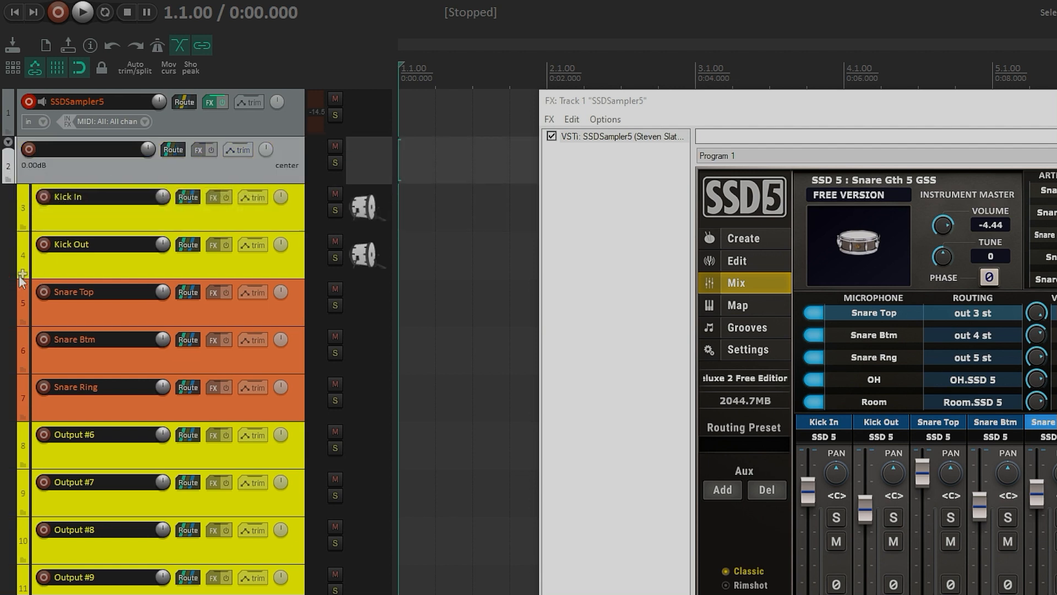
Step: Insert an empty track above Snare Top and make it a folder track
{"action": "right_click", "coordinate": [138, 268]}
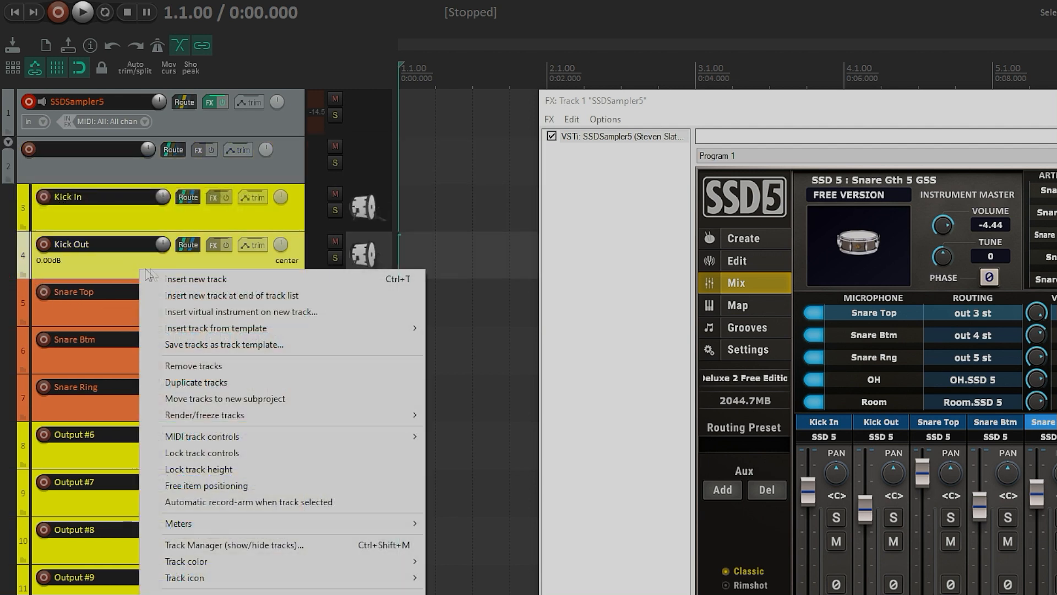
{"action": "left_click", "coordinate": [165, 277]}
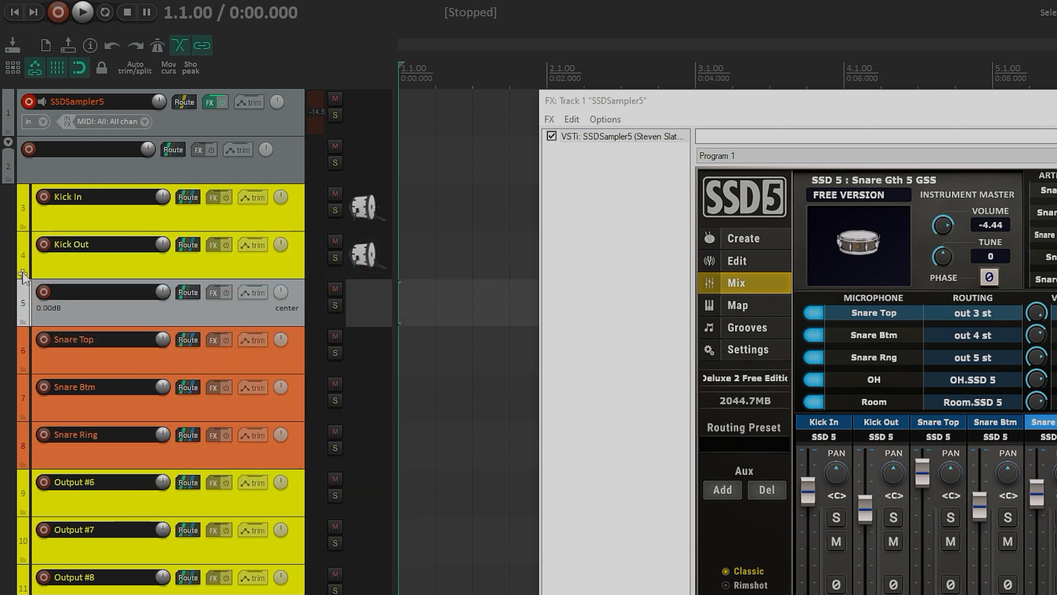
{"action": "left_click", "coordinate": [22, 320]}
{"action": "left_click", "coordinate": [19, 317]}
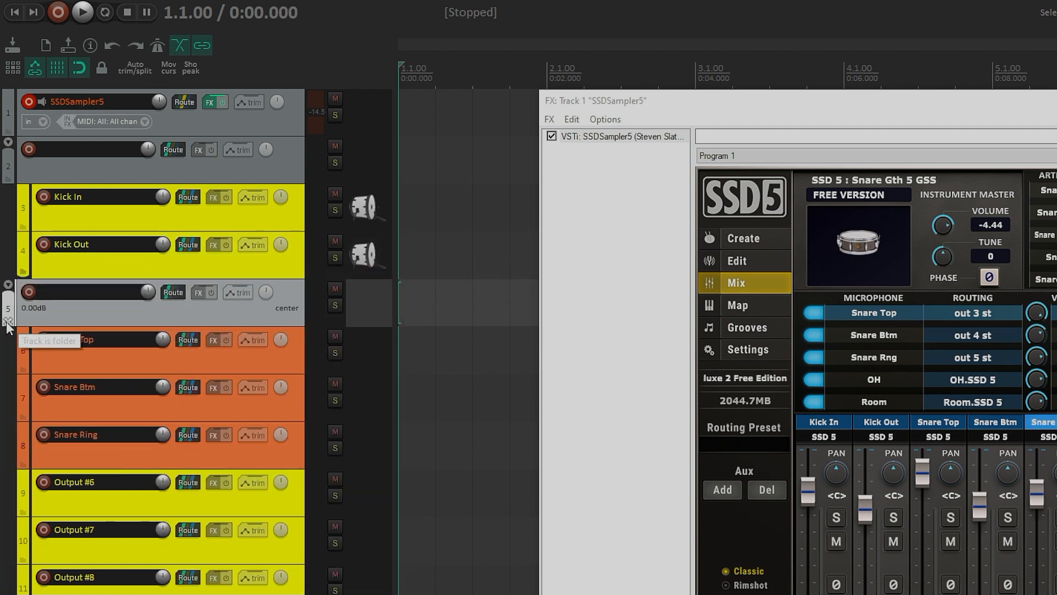
Step: Insert an empty track below Snare Ring and make it a folder track
{"action": "left_click", "coordinate": [87, 467]}
{"action": "right_click", "coordinate": [87, 468]}
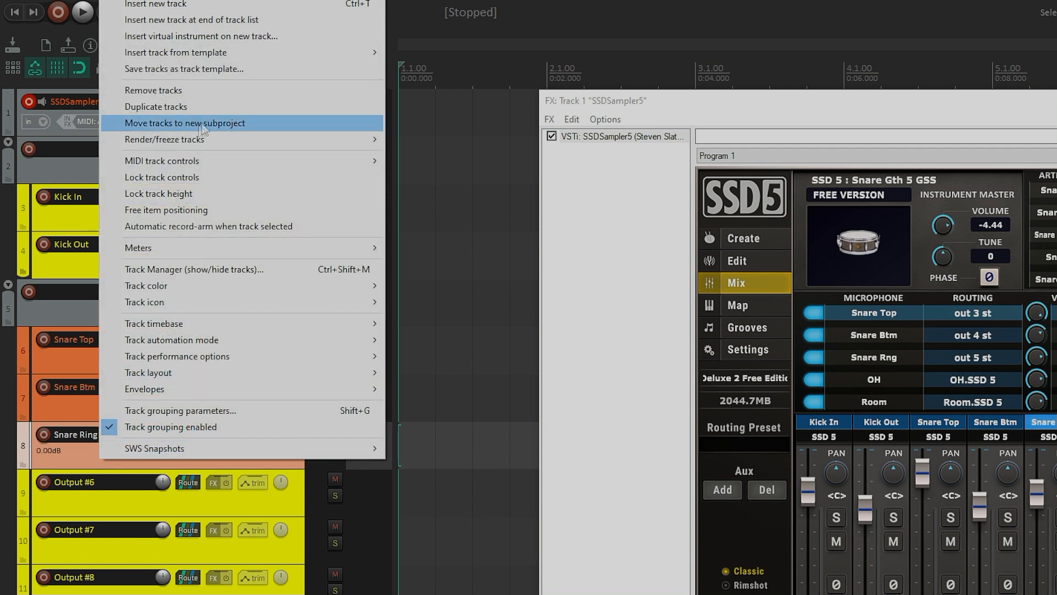
{"action": "left_click", "coordinate": [151, 6]}
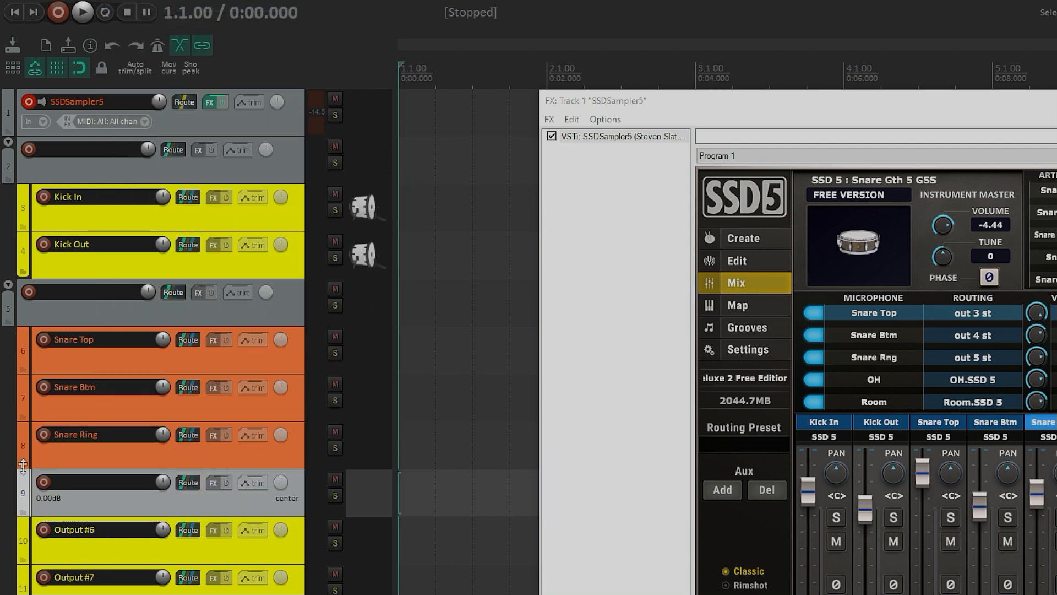
{"action": "left_click", "coordinate": [23, 507]}
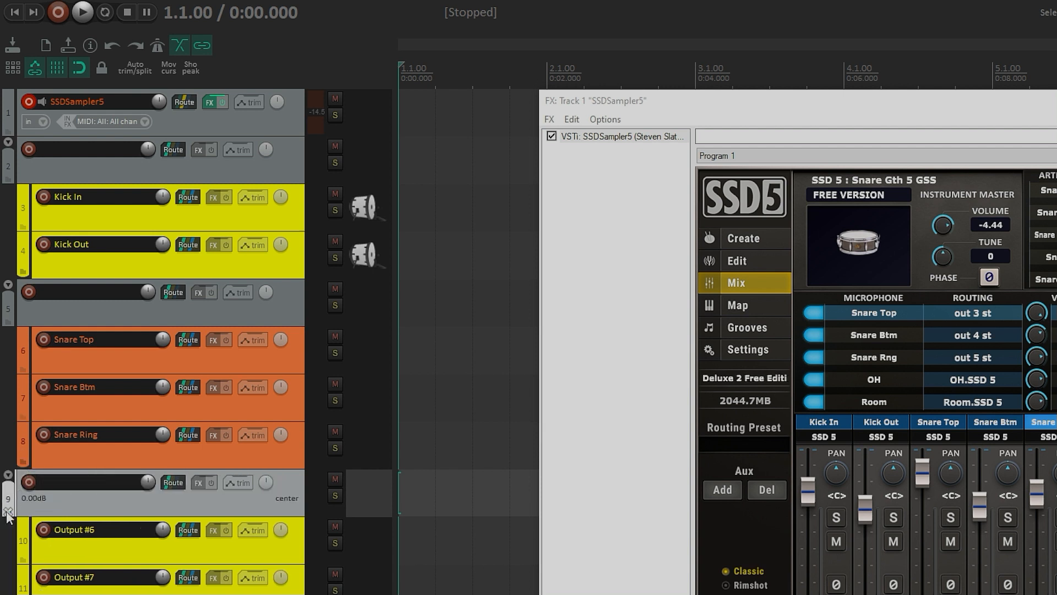
Step: Name the kick folder track G-Kick and begin naming the snare folder track with G
{"action": "double_click", "coordinate": [61, 149]}
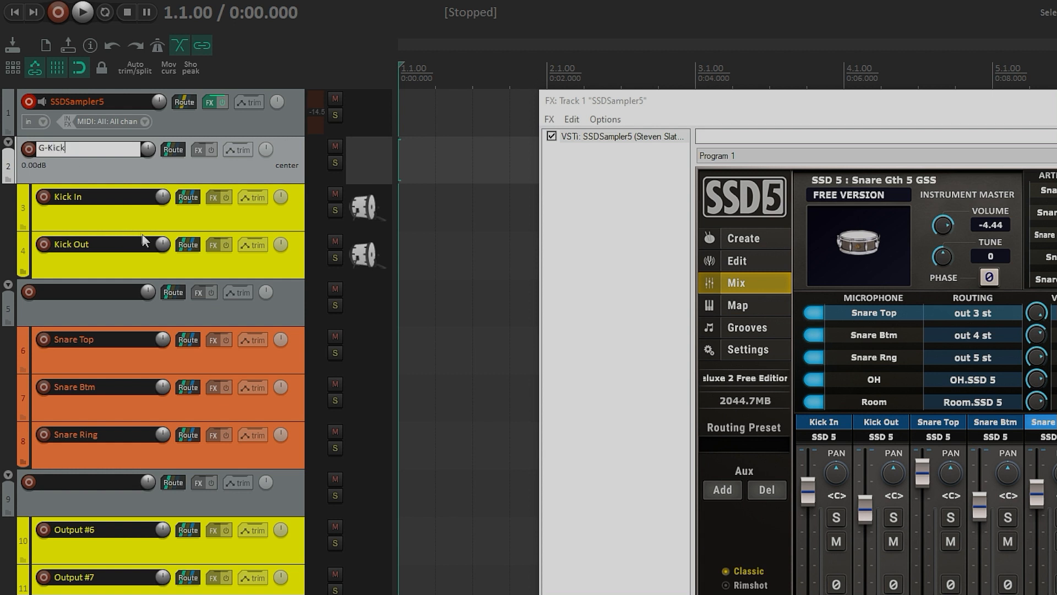
{"action": "double_click", "coordinate": [78, 294]}
{"action": "type", "text": "G"}
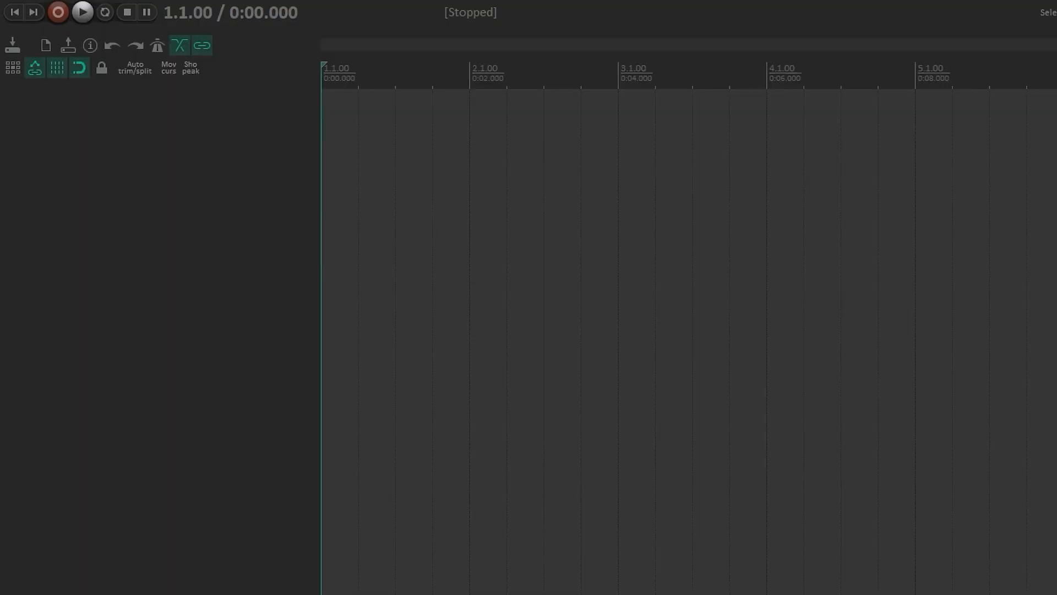
Step: Insert tracks from the Slate Drums track template into an empty project
{"action": "right_click", "coordinate": [130, 117]}
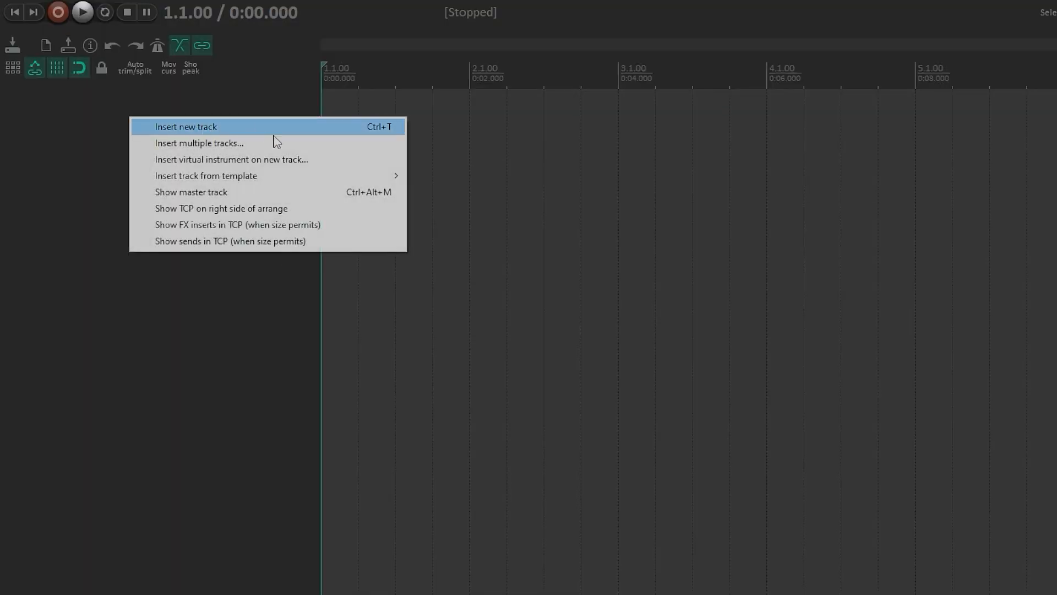
{"action": "mouse_move", "coordinate": [257, 176]}
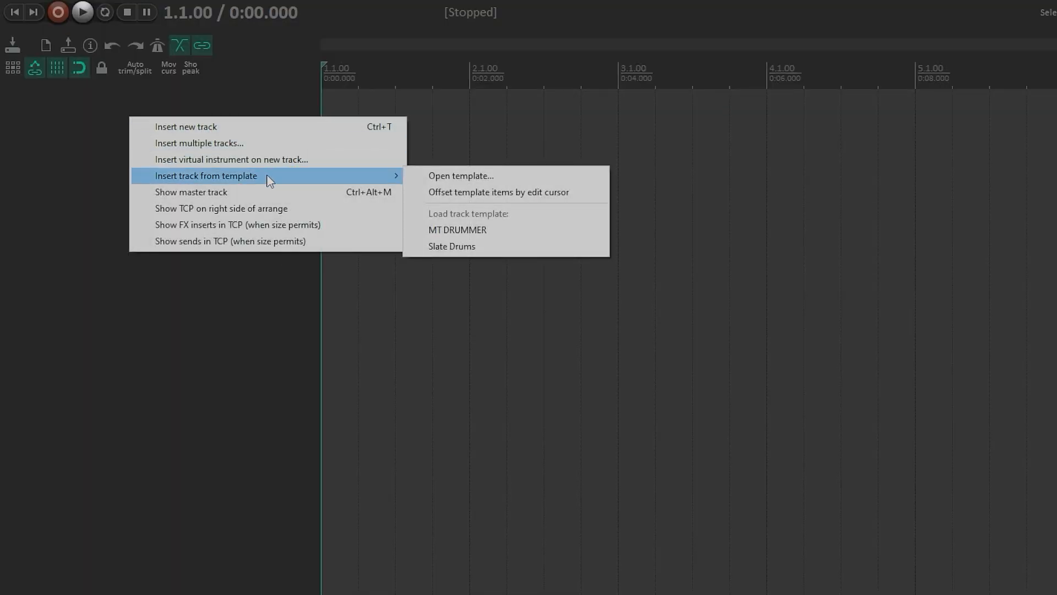
{"action": "left_click", "coordinate": [462, 246]}
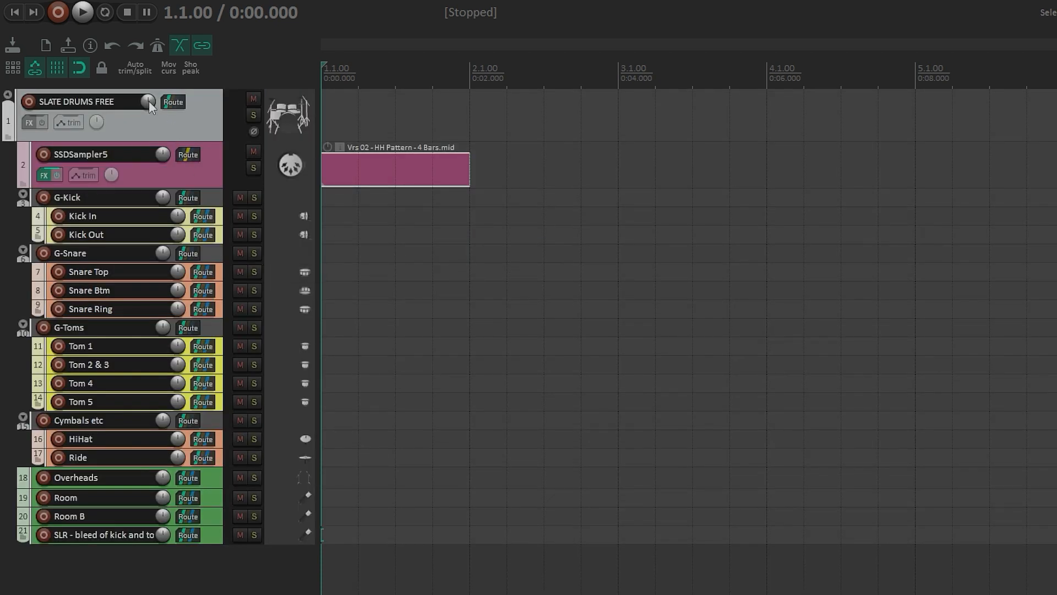
Step: Open the HH Pattern MIDI item in the MIDI editor and audition several hi-hat note names
{"action": "left_click", "coordinate": [347, 164]}
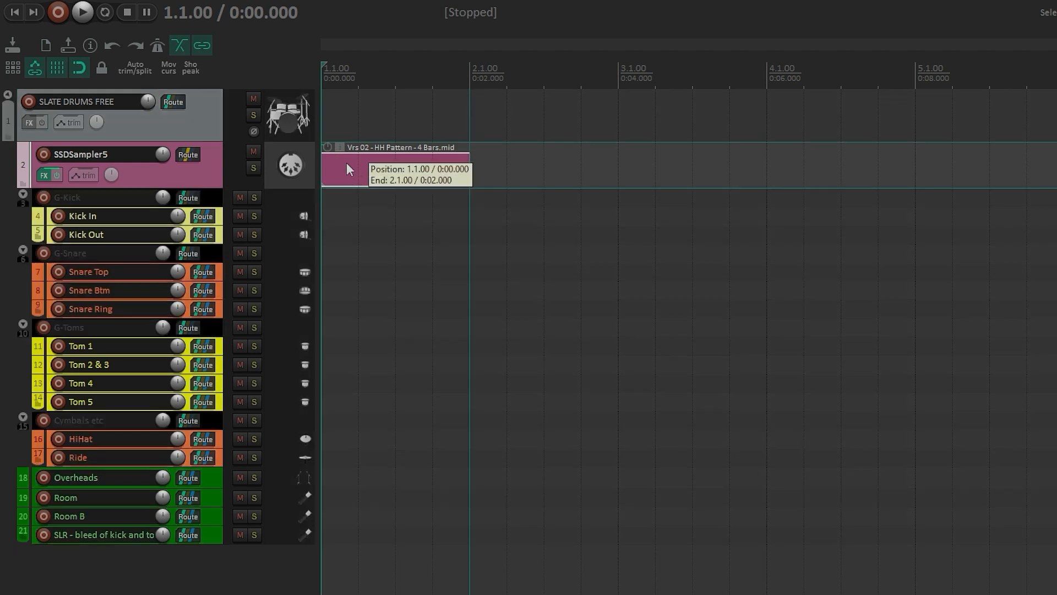
{"action": "left_click_drag", "start_coordinate": [1056, 112], "coordinate": [148, 93]}
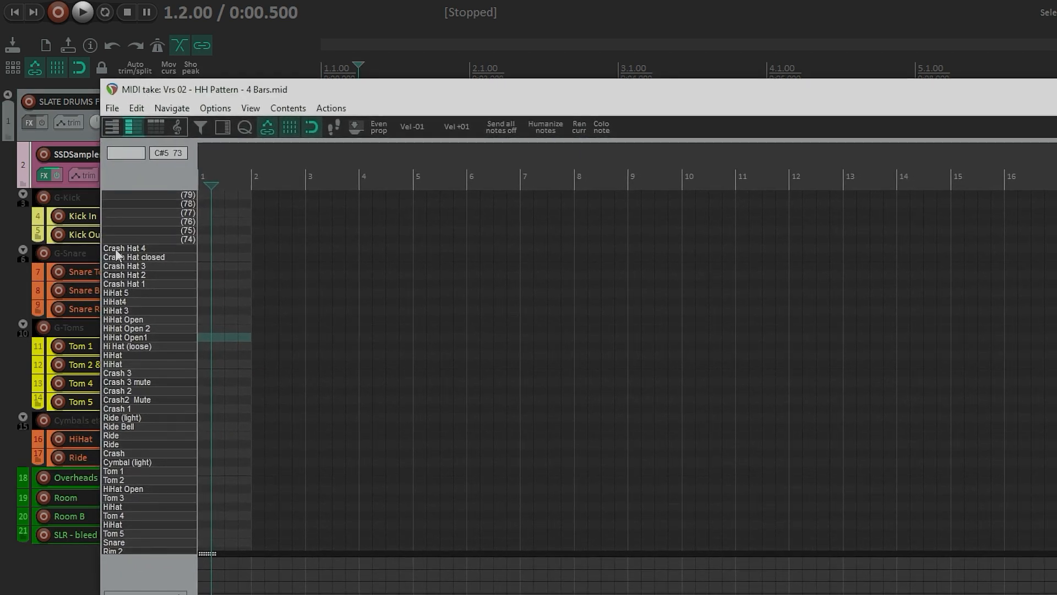
{"action": "left_click", "coordinate": [121, 284]}
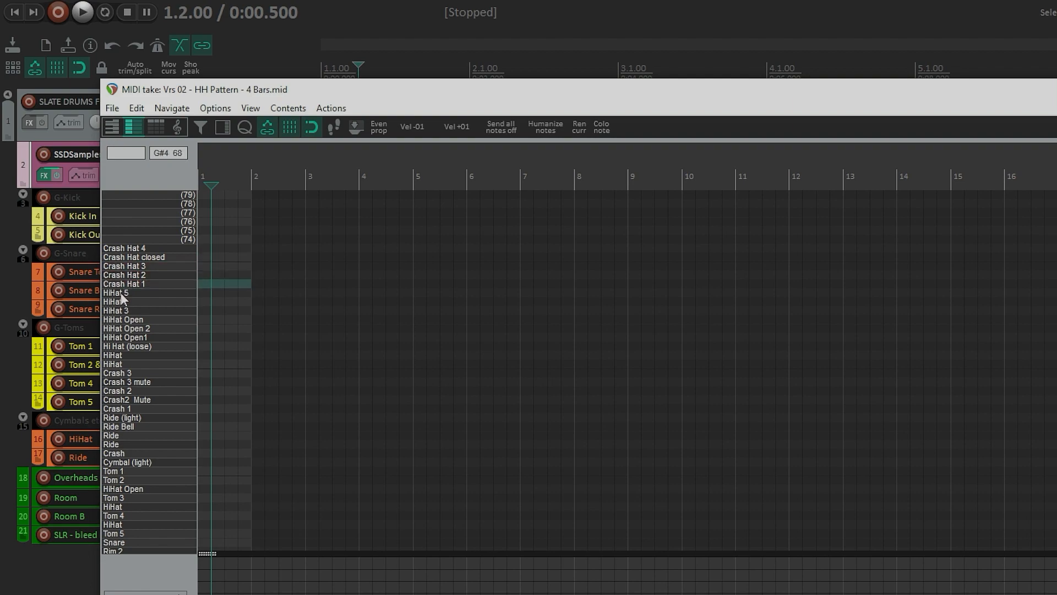
{"action": "left_click", "coordinate": [121, 292]}
{"action": "left_click", "coordinate": [121, 302]}
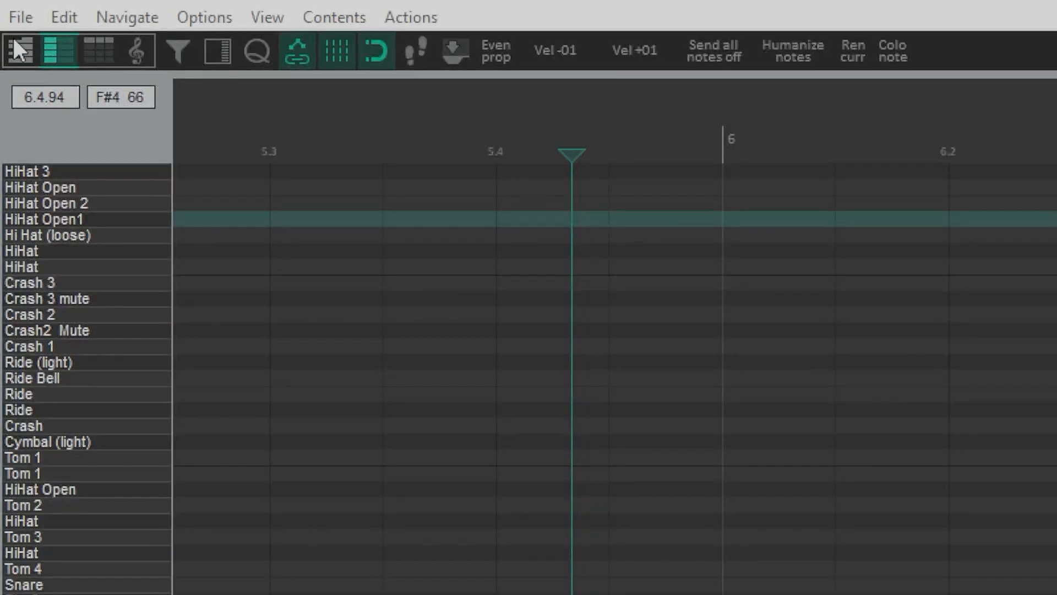
{"action": "left_click", "coordinate": [13, 19]}
{"action": "mouse_move", "coordinate": [62, 173]}
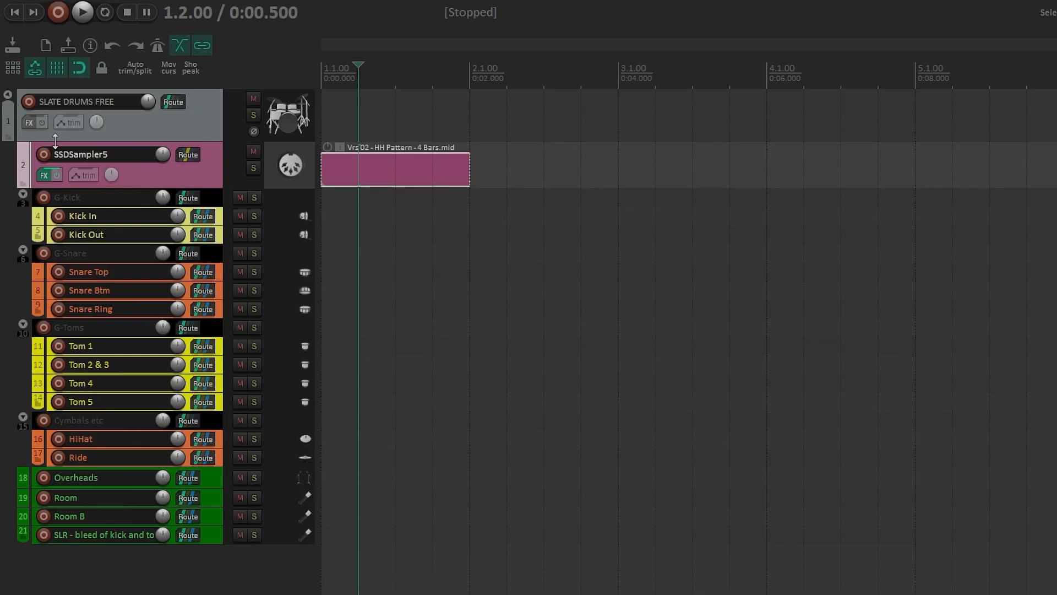
Step: Open SSD5's Grooves page and drag the Vrs 02 HH Pattern groove onto the SSDSampler5 track at bar 3
{"action": "left_click", "coordinate": [48, 174]}
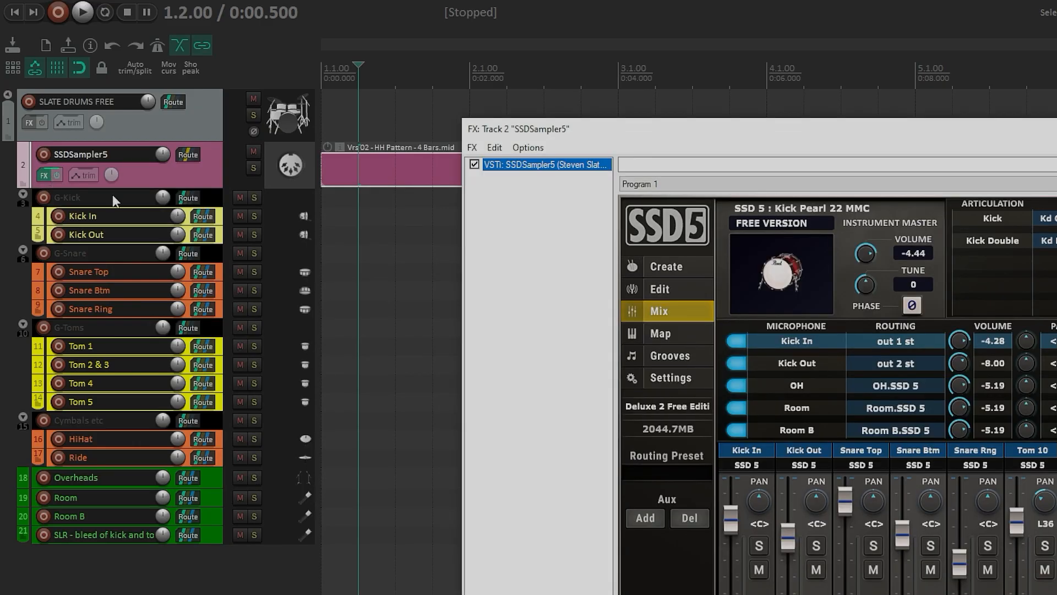
{"action": "left_click", "coordinate": [589, 354]}
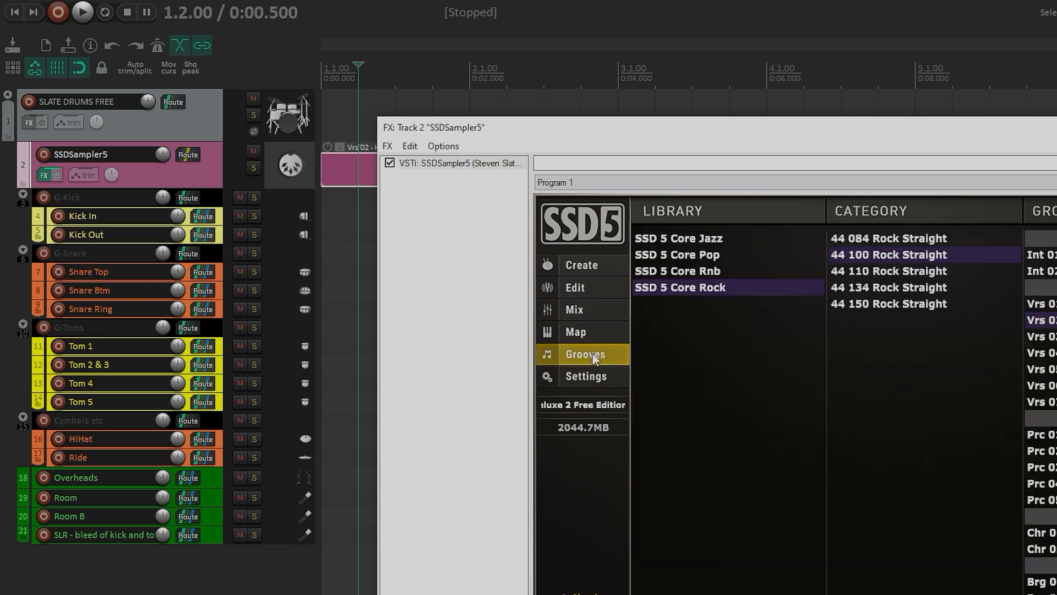
{"action": "left_click_drag", "start_coordinate": [582, 140], "coordinate": [835, 186]}
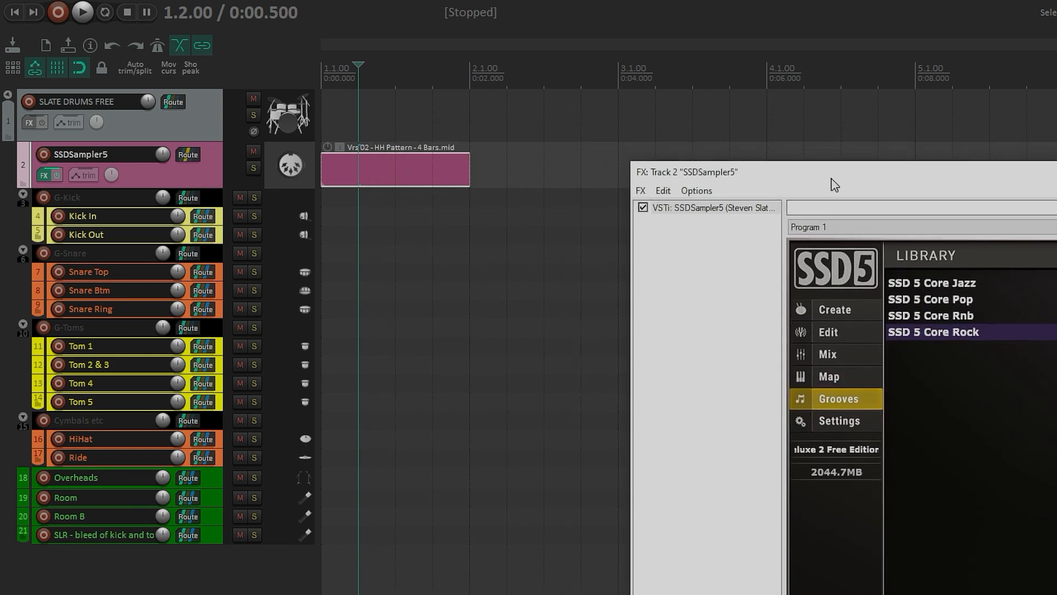
{"action": "left_click", "coordinate": [392, 172]}
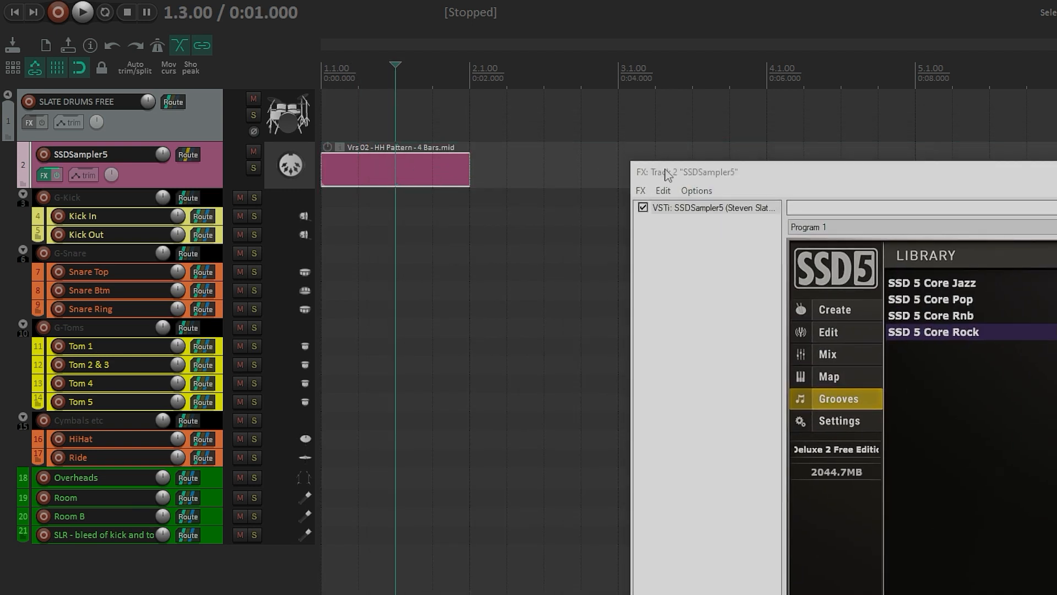
{"action": "left_click_drag", "start_coordinate": [668, 175], "coordinate": [528, 236]}
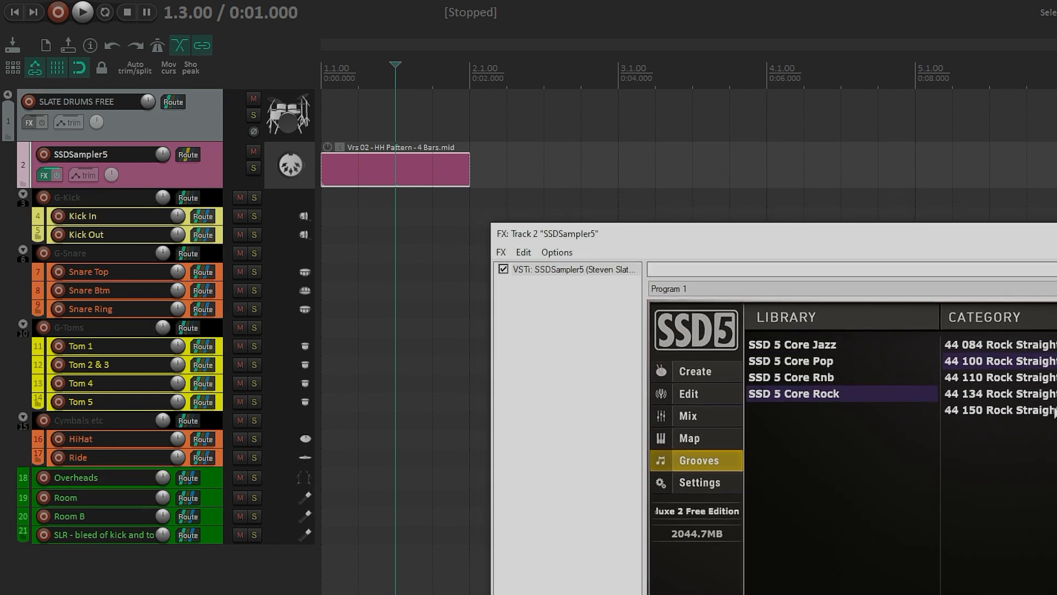
{"action": "left_click_drag", "start_coordinate": [718, 280], "coordinate": [630, 176]}
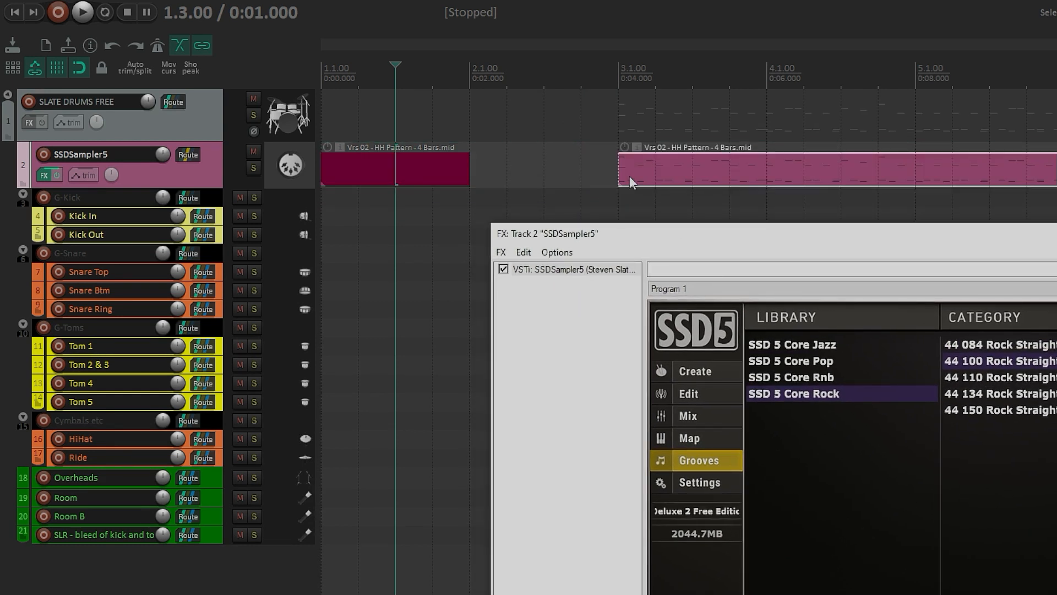
Step: Start playback from just before bar 3 with the SSD5 window kept in view
{"action": "left_click", "coordinate": [593, 73]}
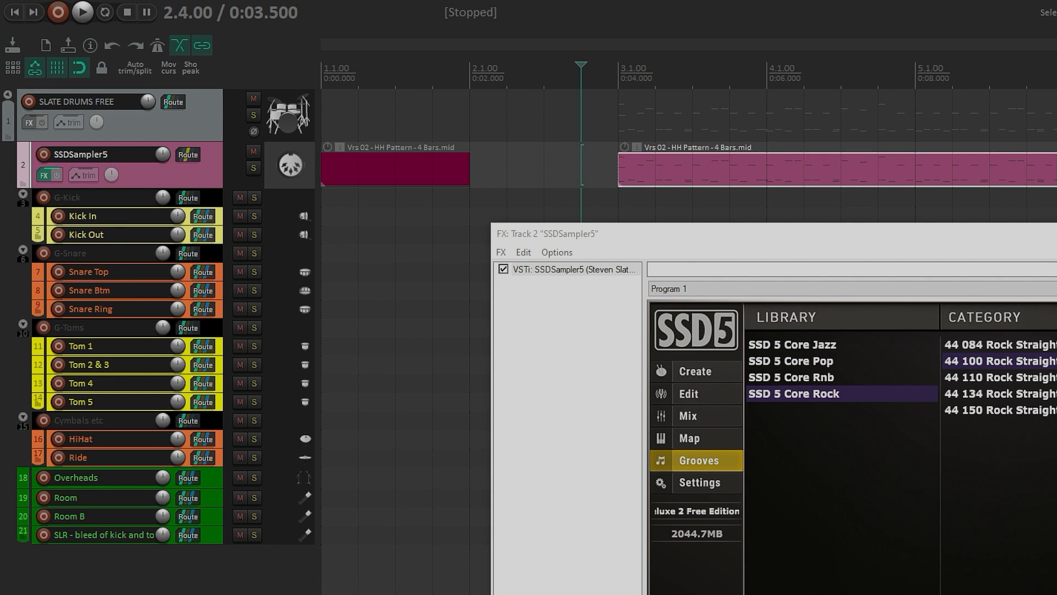
{"action": "scroll", "coordinate": [688, 137], "scroll_direction": "down", "scroll_amount": 2}
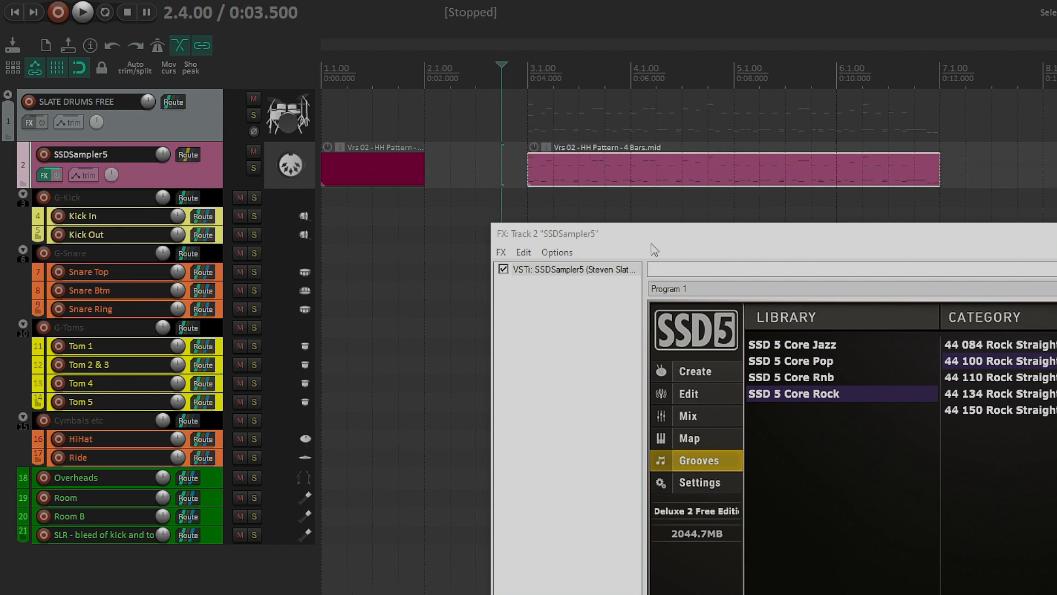
{"action": "left_click_drag", "start_coordinate": [654, 250], "coordinate": [547, 152]}
{"action": "left_click_drag", "start_coordinate": [439, 121], "coordinate": [401, 208]}
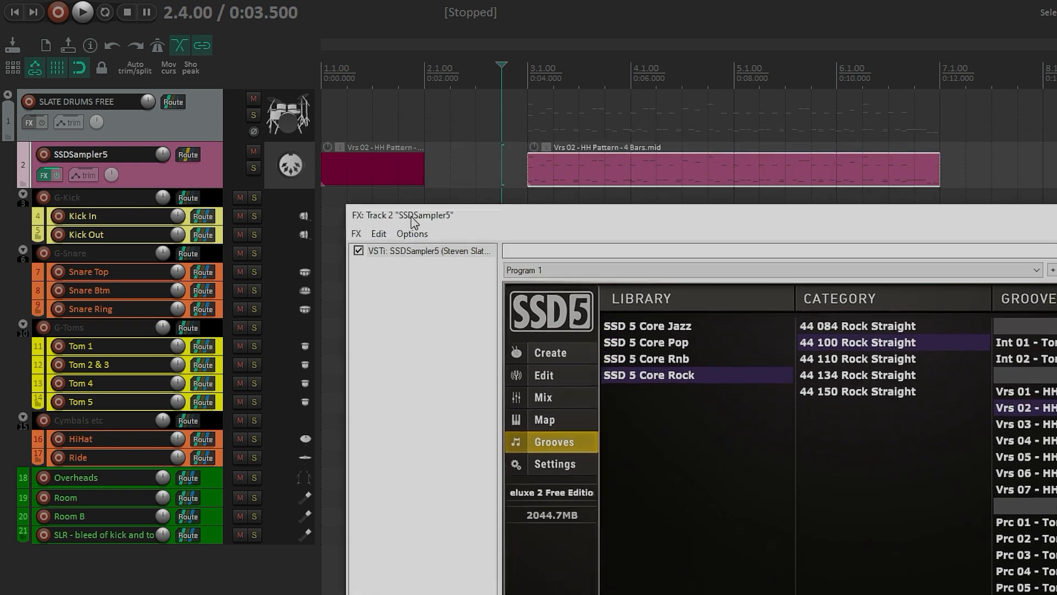
{"action": "left_click", "coordinate": [84, 12]}
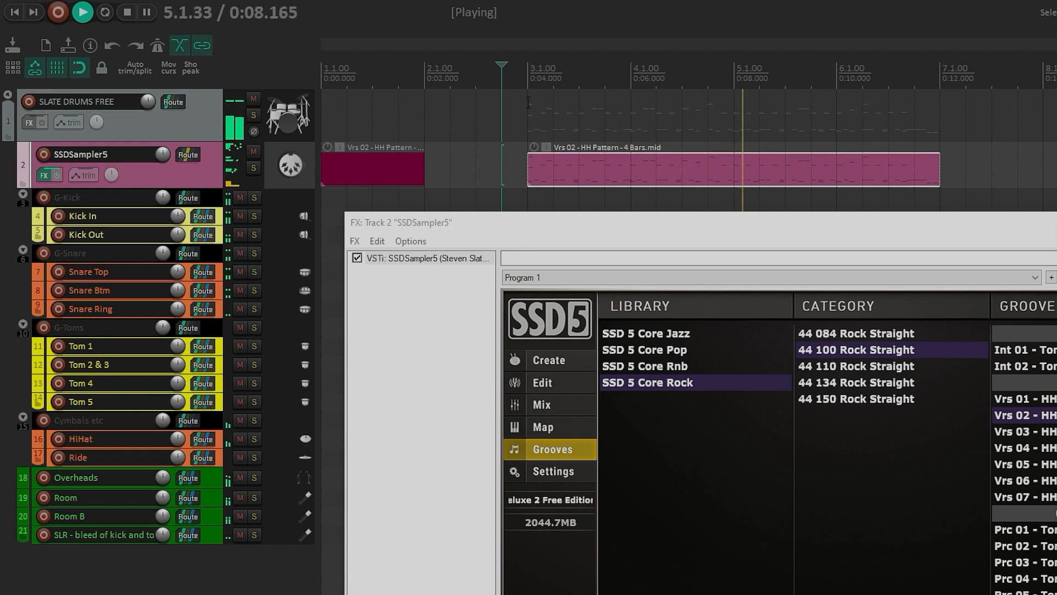
Step: Set a loop region from bar 3 to bar 7 and restart playback
{"action": "left_click_drag", "start_coordinate": [527, 44], "coordinate": [933, 44]}
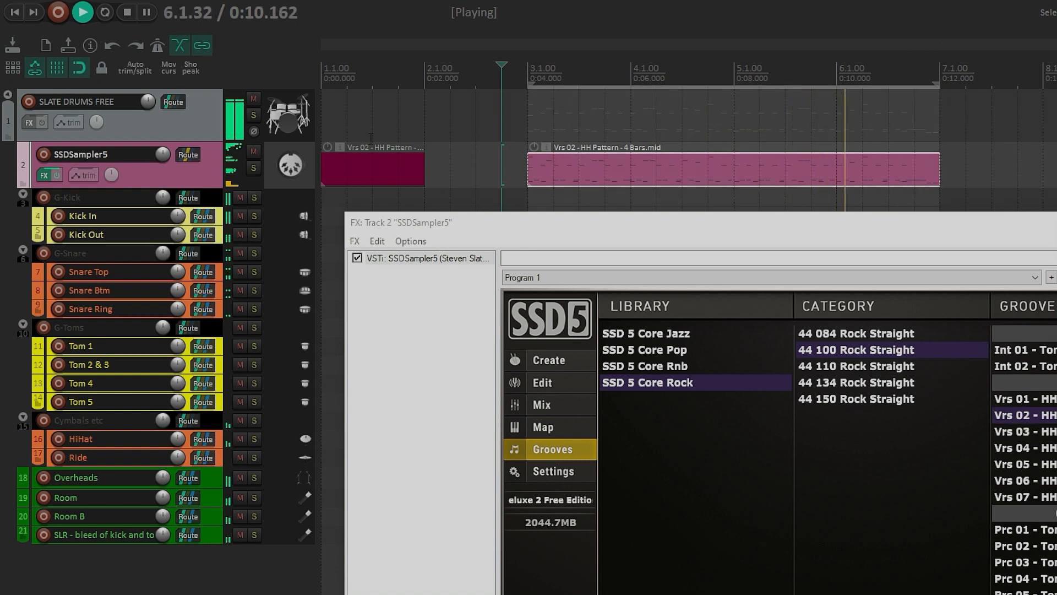
{"action": "key", "text": "space"}
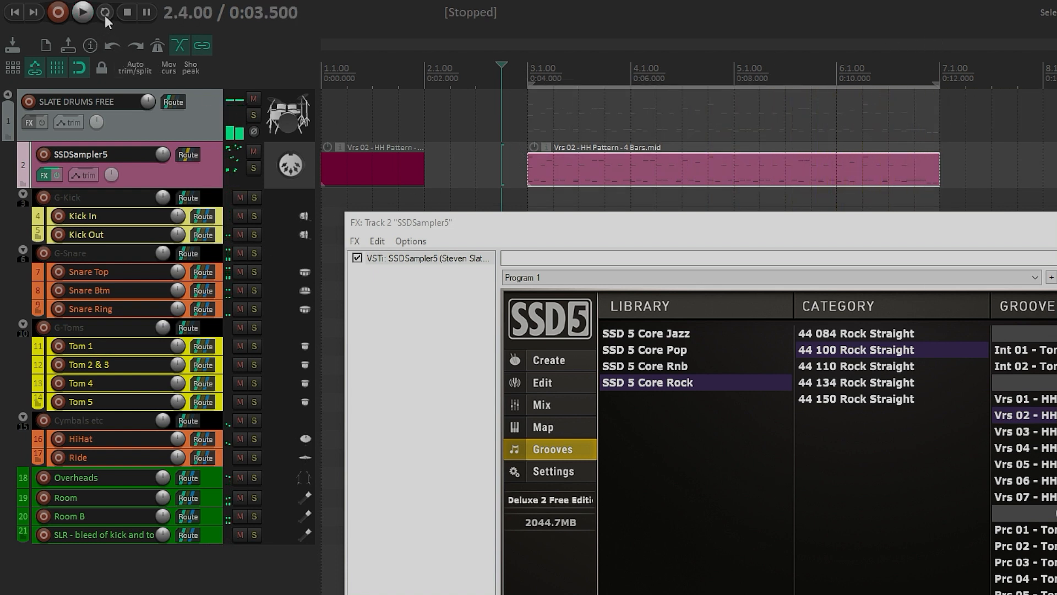
{"action": "key", "text": "space"}
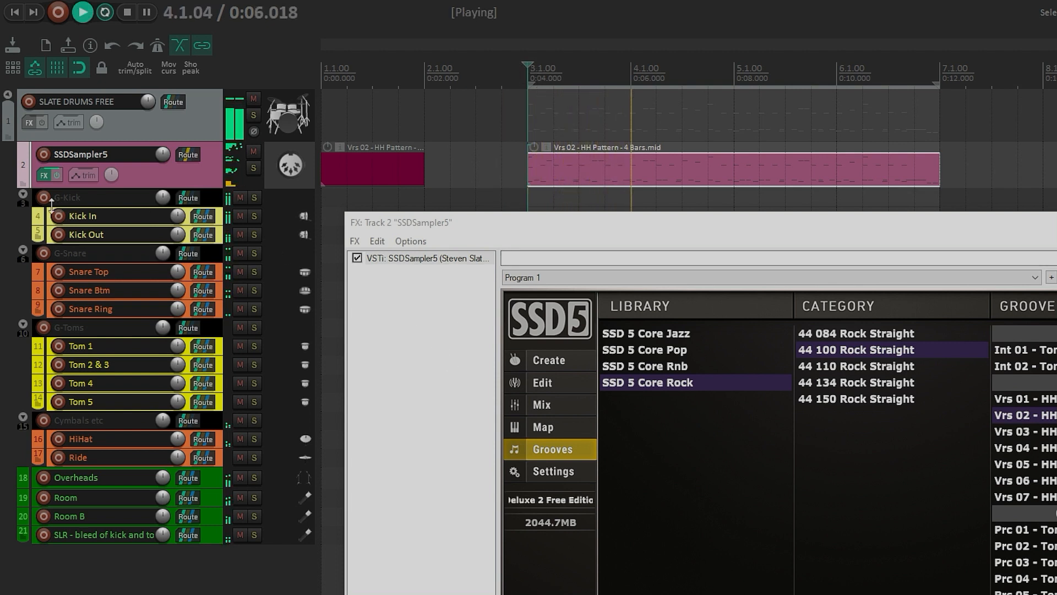
Step: Widen the track control panel and toggle solo on the G-Kick folder track to audition the kick
{"action": "left_click_drag", "start_coordinate": [318, 197], "coordinate": [395, 198]}
{"action": "left_click", "coordinate": [330, 198]}
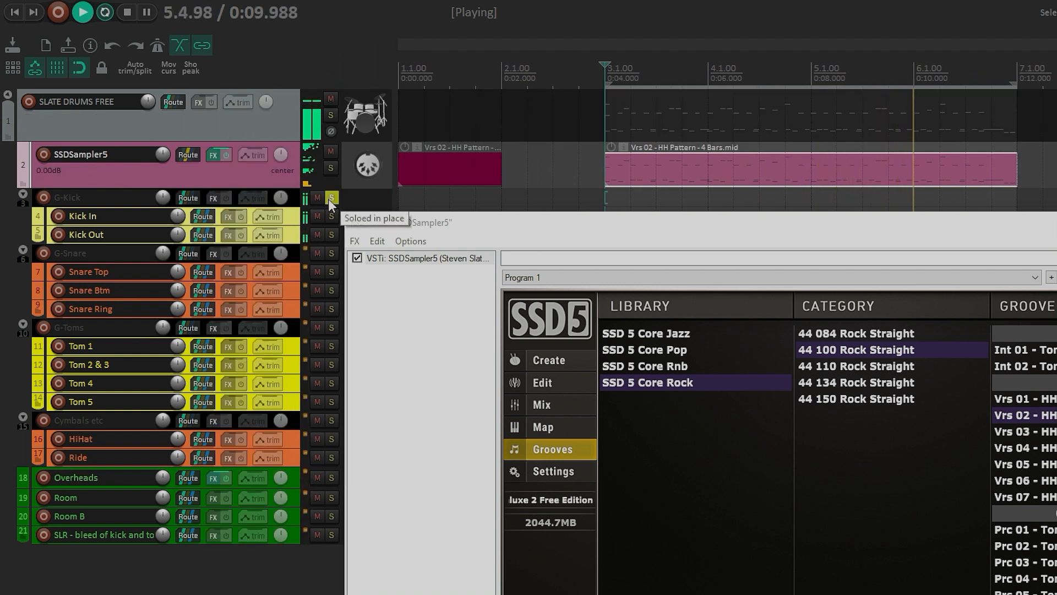
{"action": "left_click", "coordinate": [329, 199]}
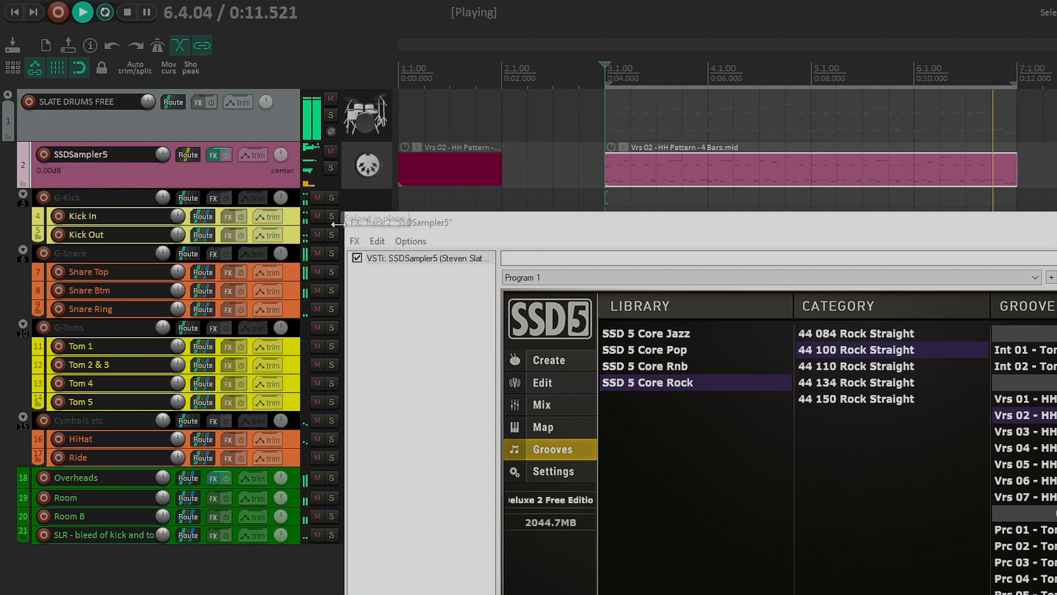
Step: Audition the G-Snare, G-Toms and Cymbals etc folder tracks by soloing and unsoloing each in turn
{"action": "left_click", "coordinate": [333, 252]}
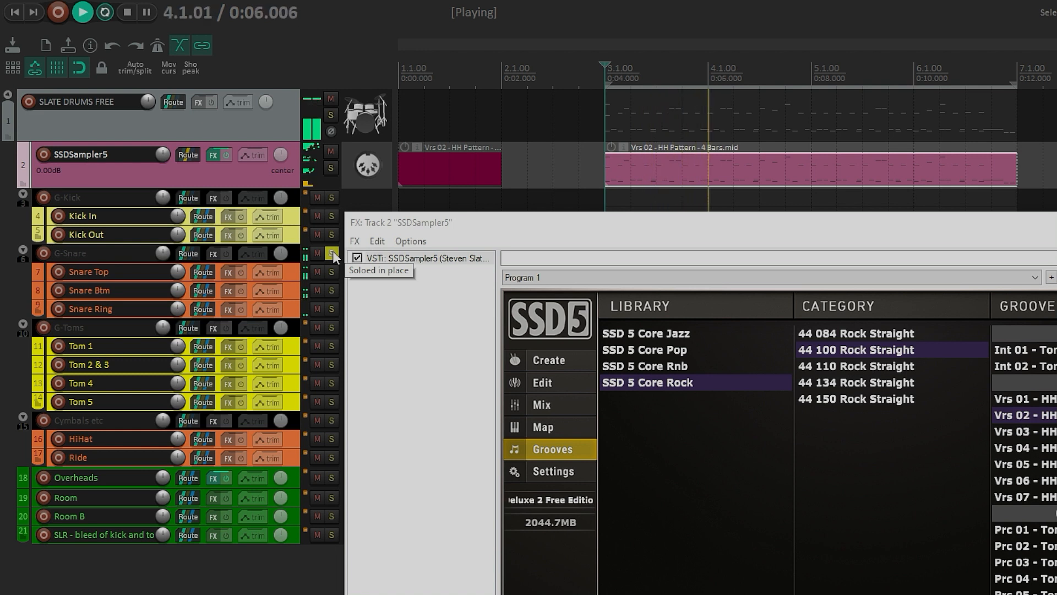
{"action": "left_click", "coordinate": [332, 253]}
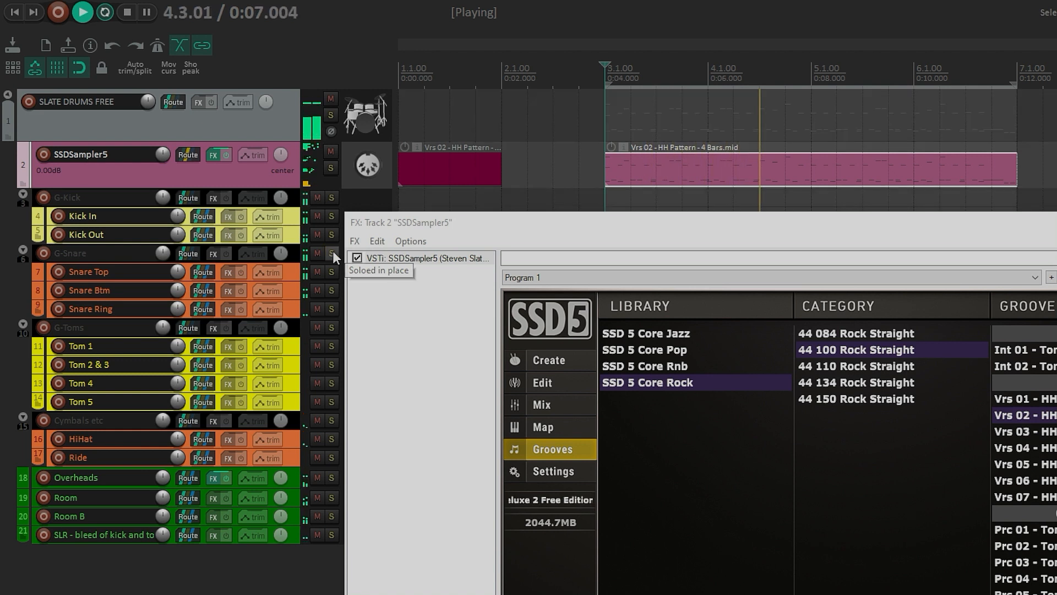
{"action": "left_click", "coordinate": [331, 328]}
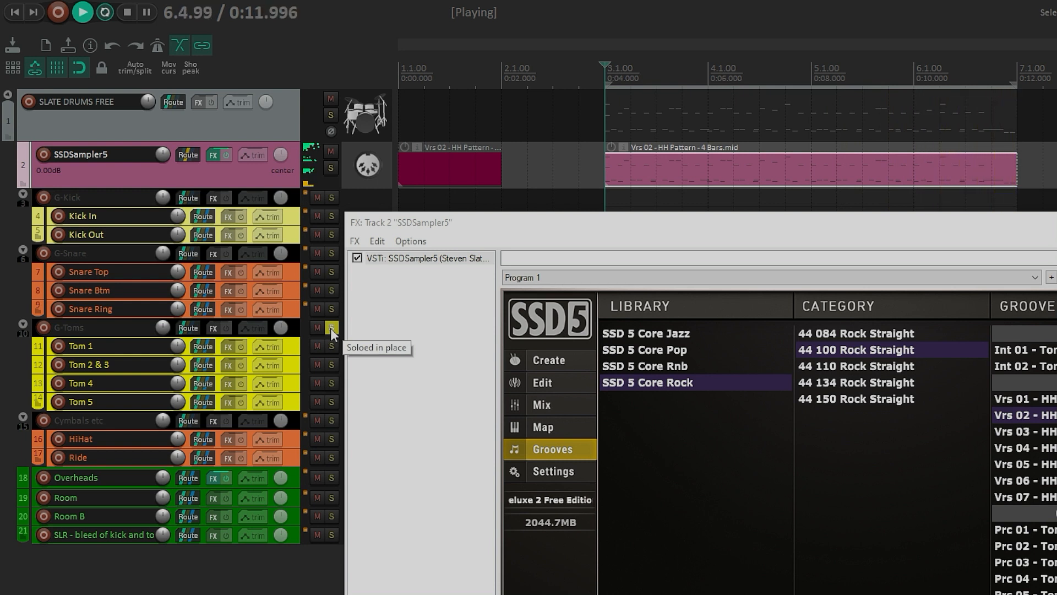
{"action": "left_click", "coordinate": [331, 328]}
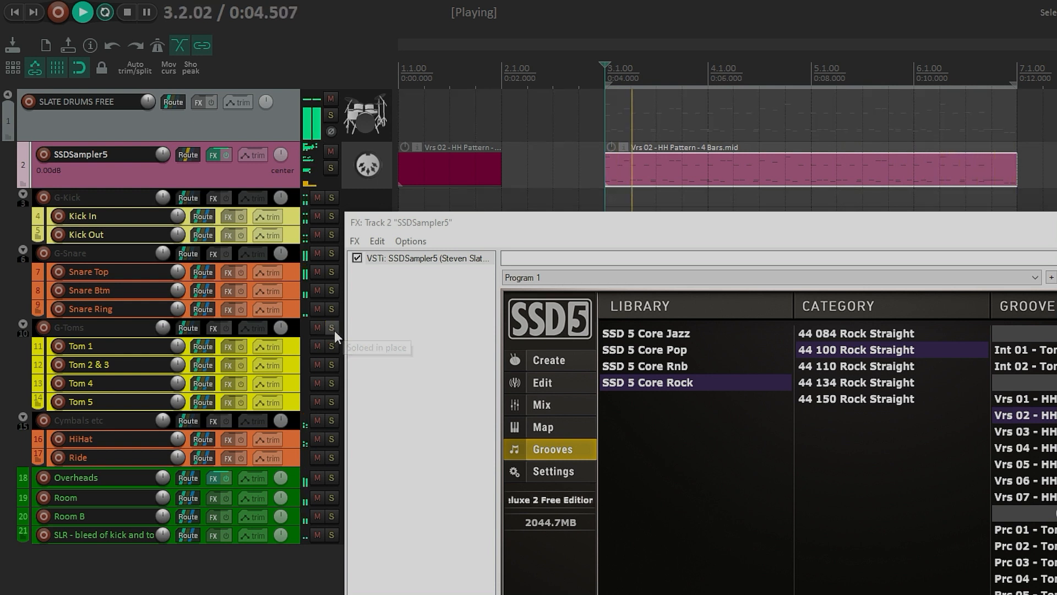
{"action": "left_click", "coordinate": [334, 421]}
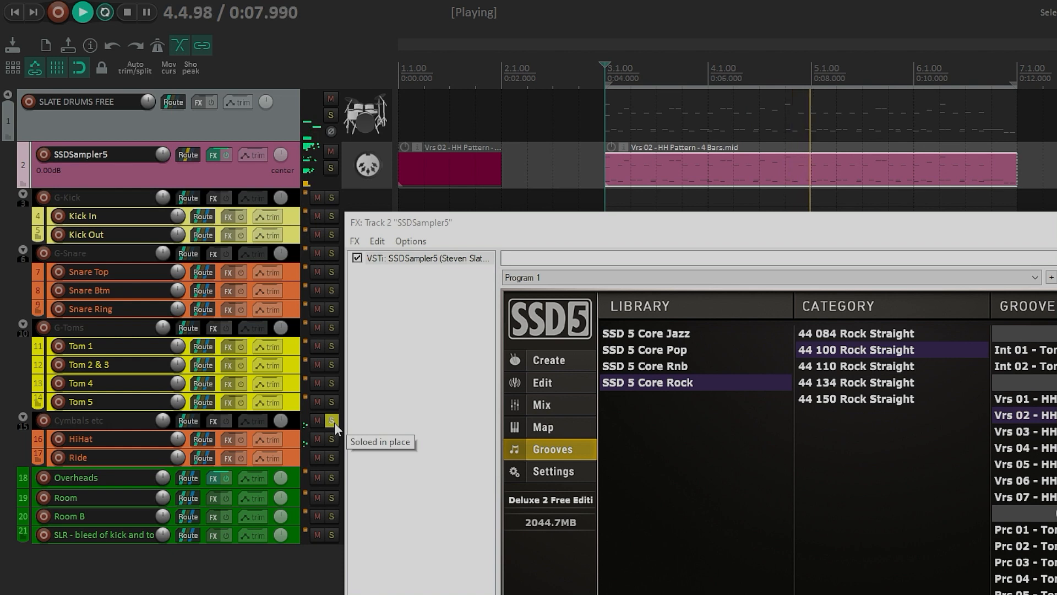
{"action": "left_click", "coordinate": [334, 422]}
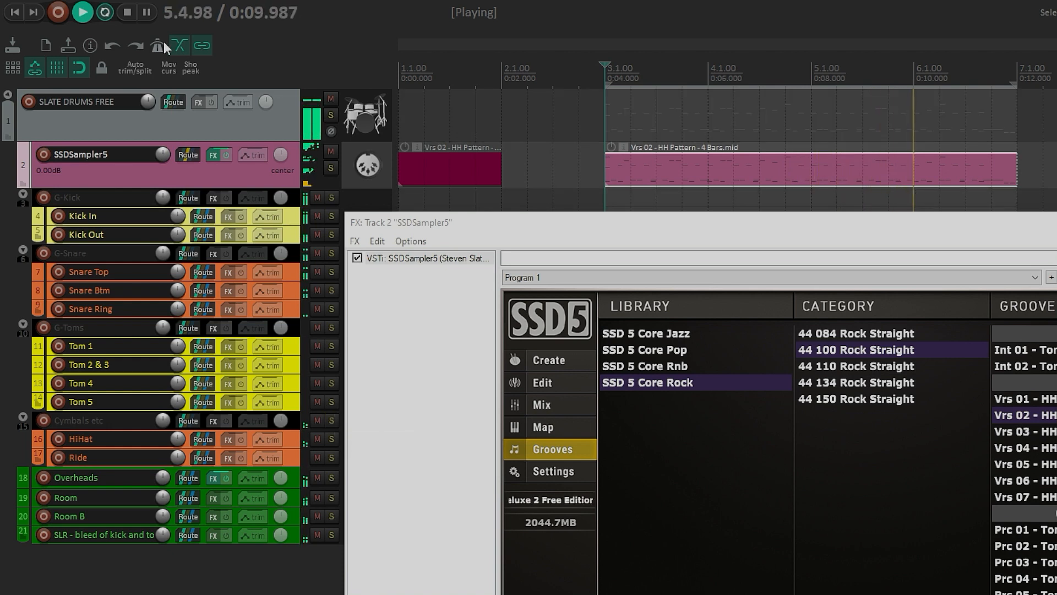
Step: Stop playback and move the SSDSampler5 FX window up toward the top of the screen
{"action": "left_click", "coordinate": [136, 13]}
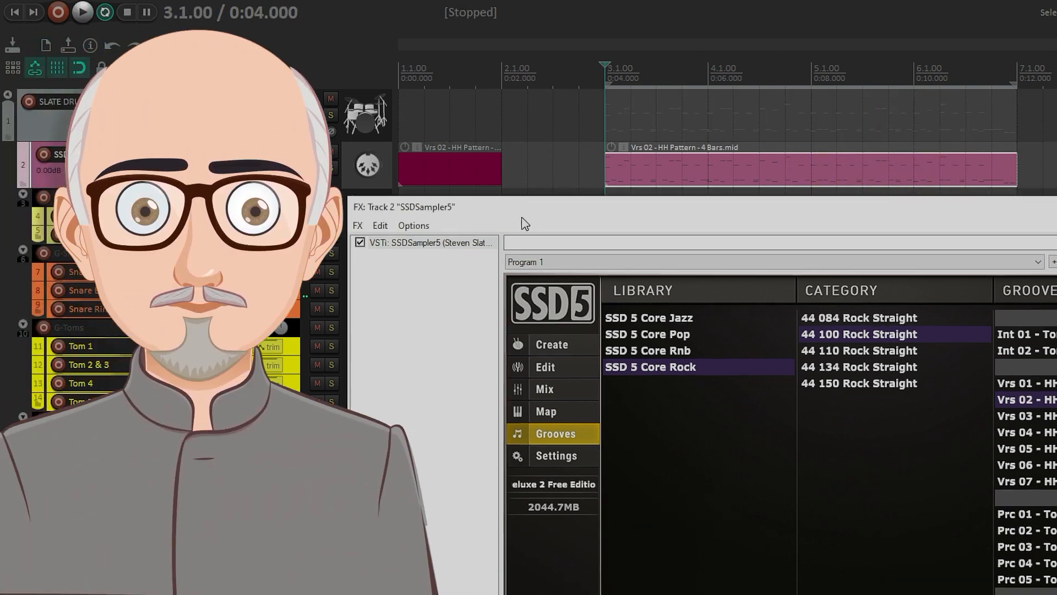
{"action": "left_click_drag", "start_coordinate": [524, 224], "coordinate": [640, 69]}
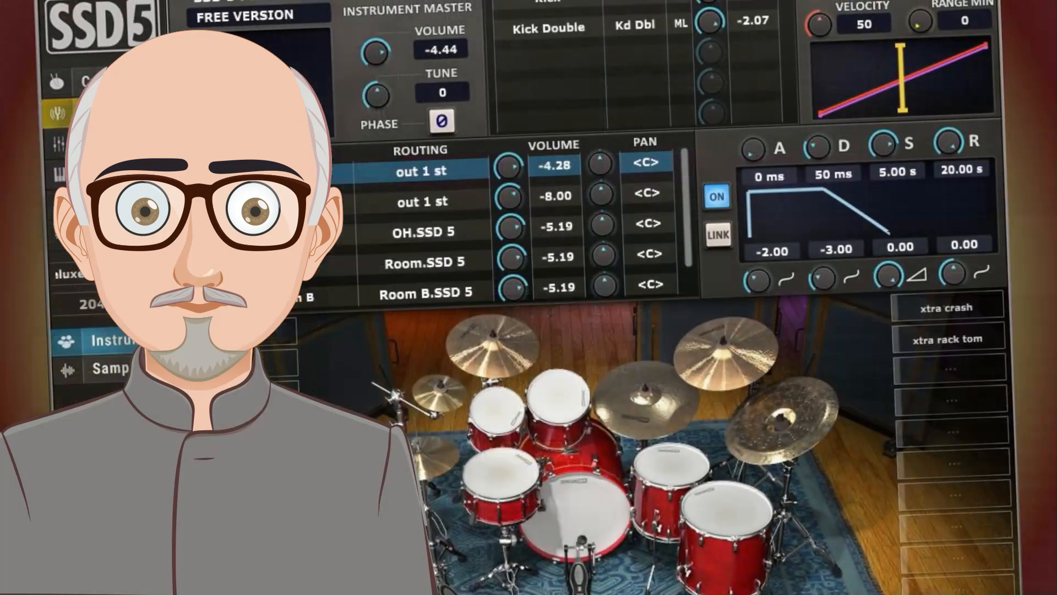